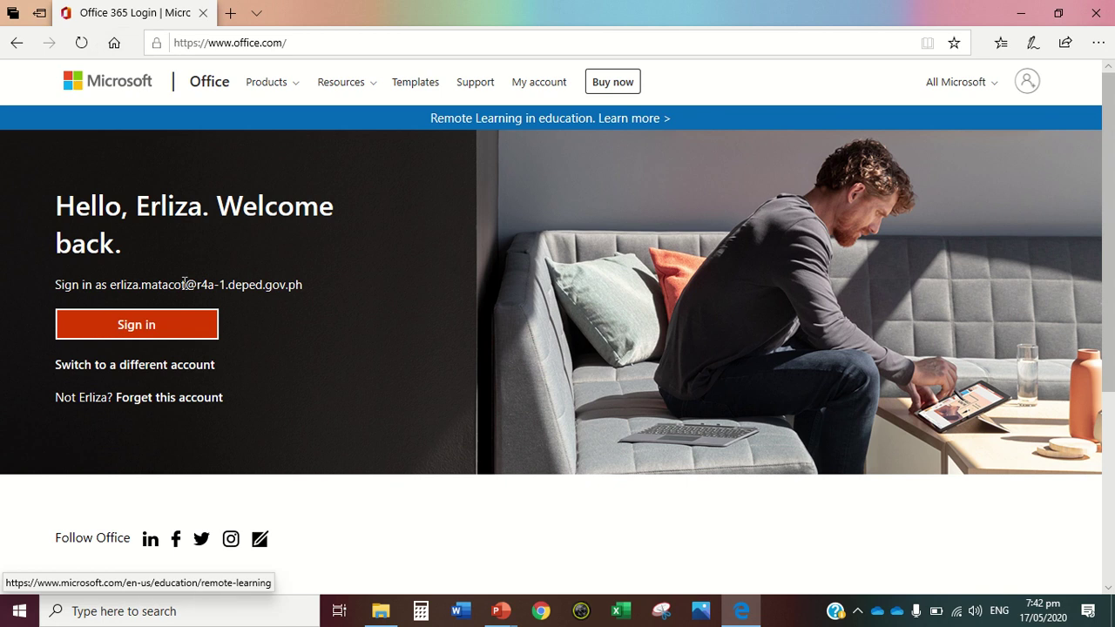
Sign in to Office 365 with the first listed work account and open Forms with that same account
click(140, 327)
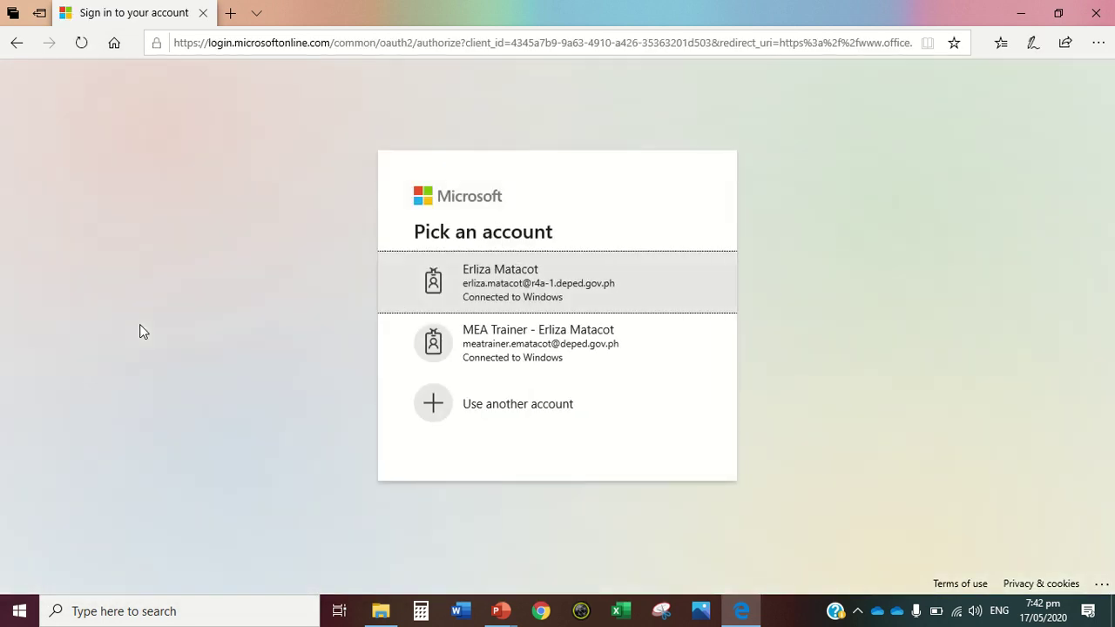
click(558, 272)
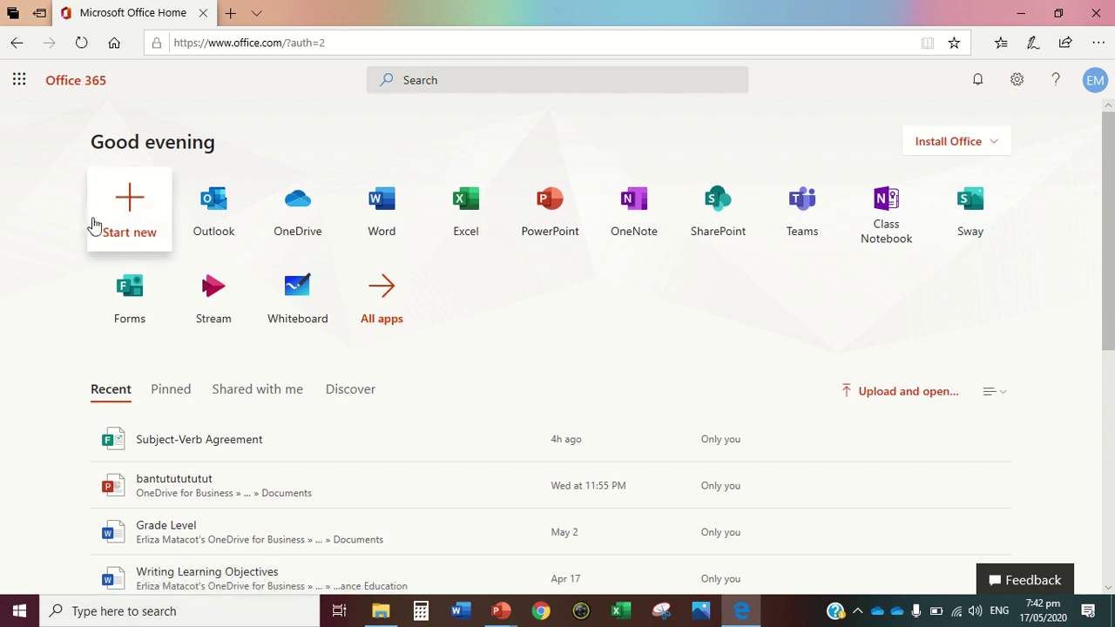
click(129, 298)
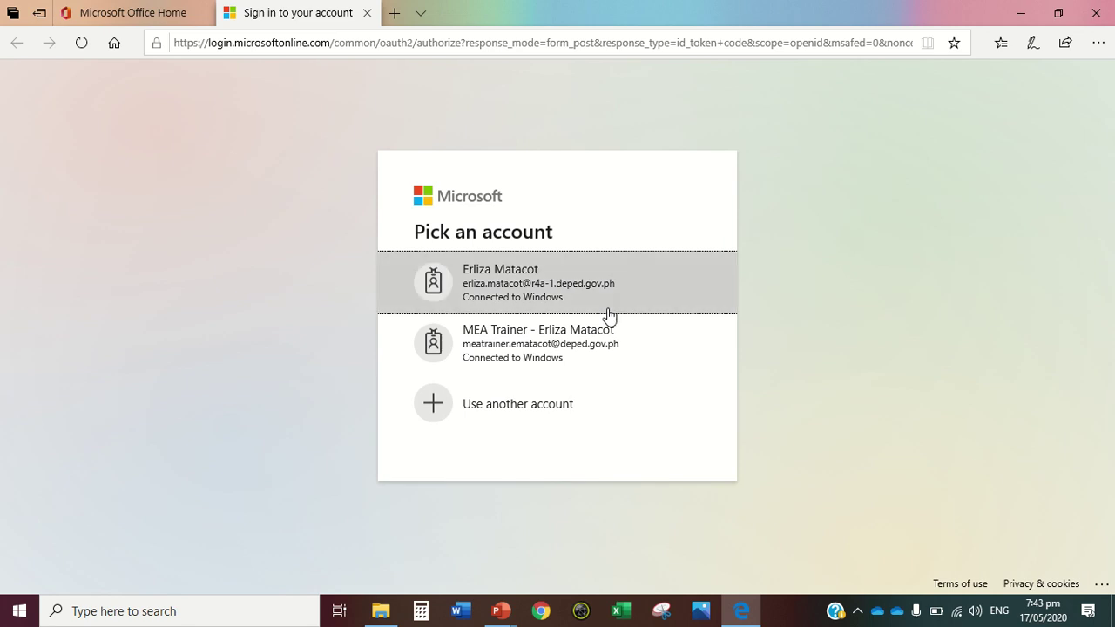
click(571, 281)
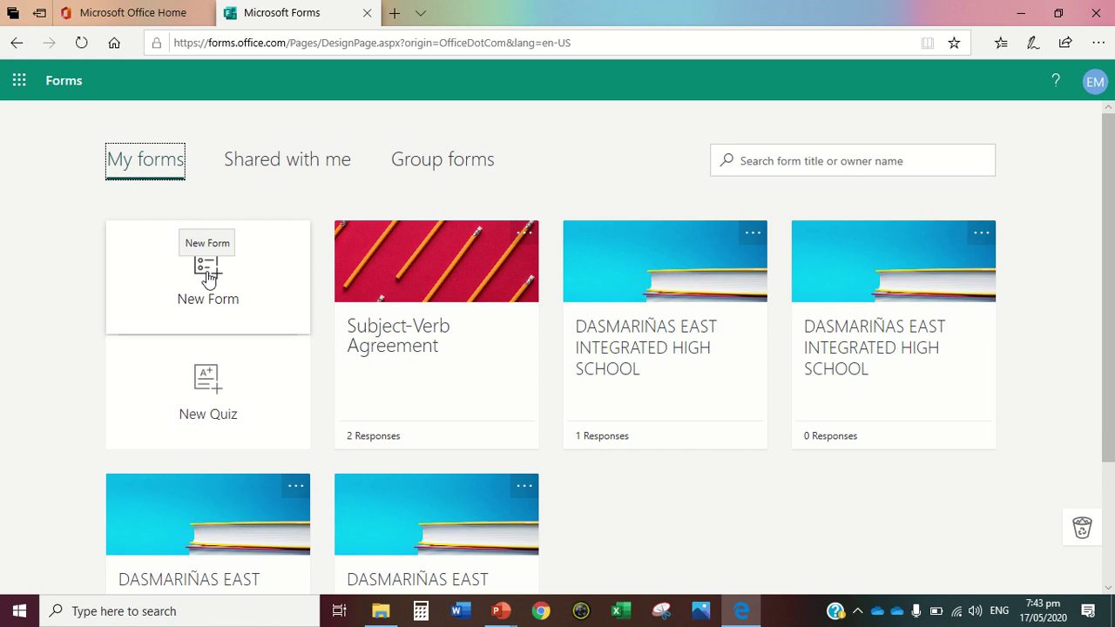
Create a new quiz and title it "Subject-Verb Agreement"
click(214, 394)
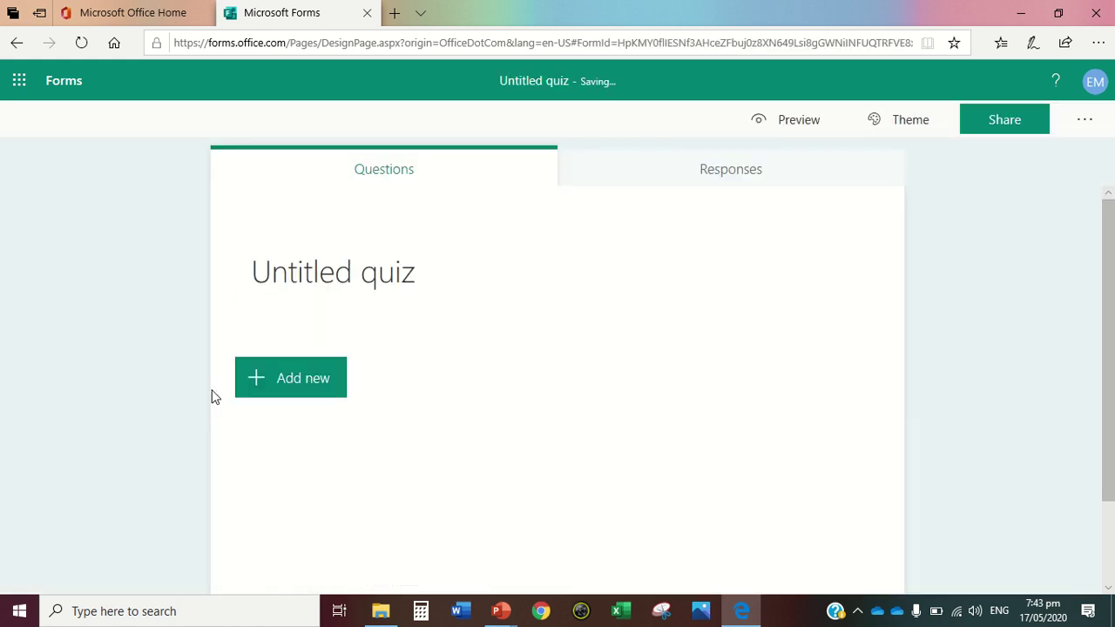
click(381, 270)
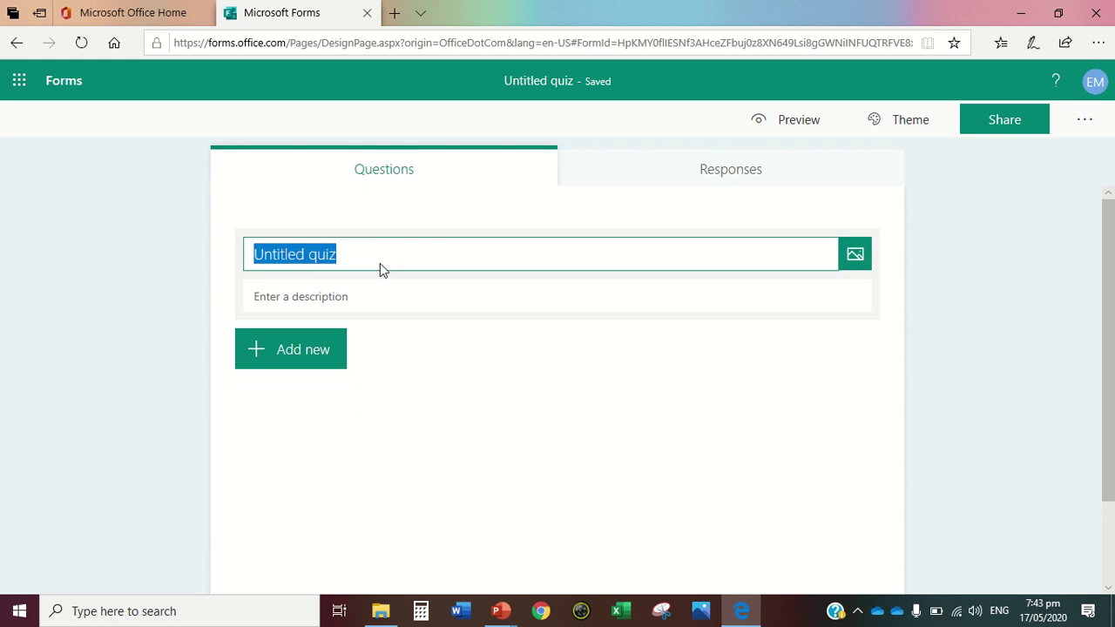
text(Sub)
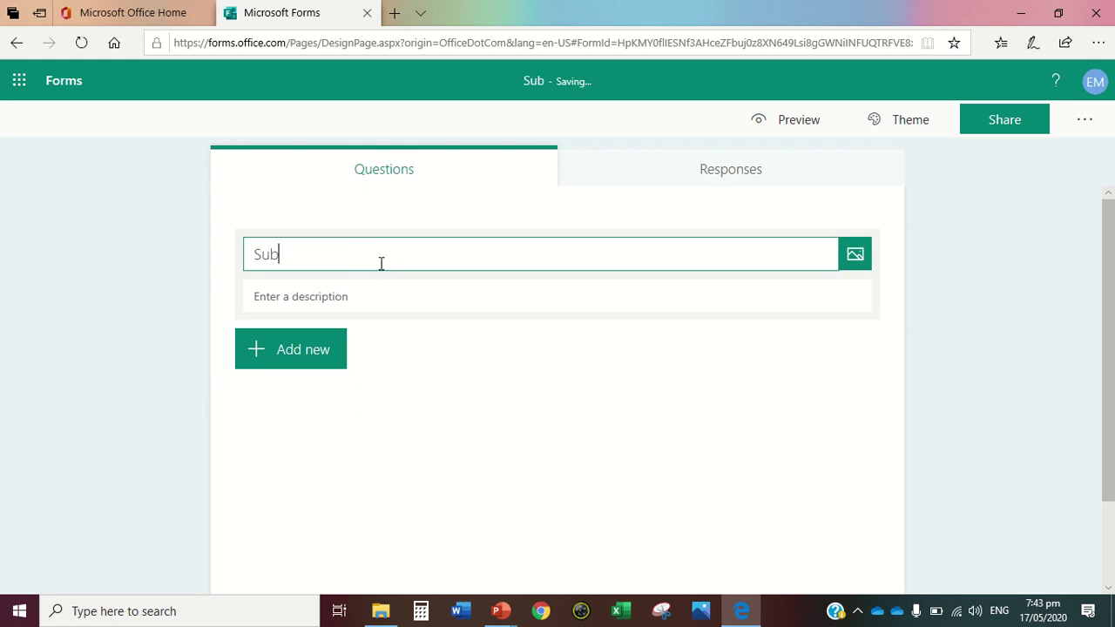
text(ject-)
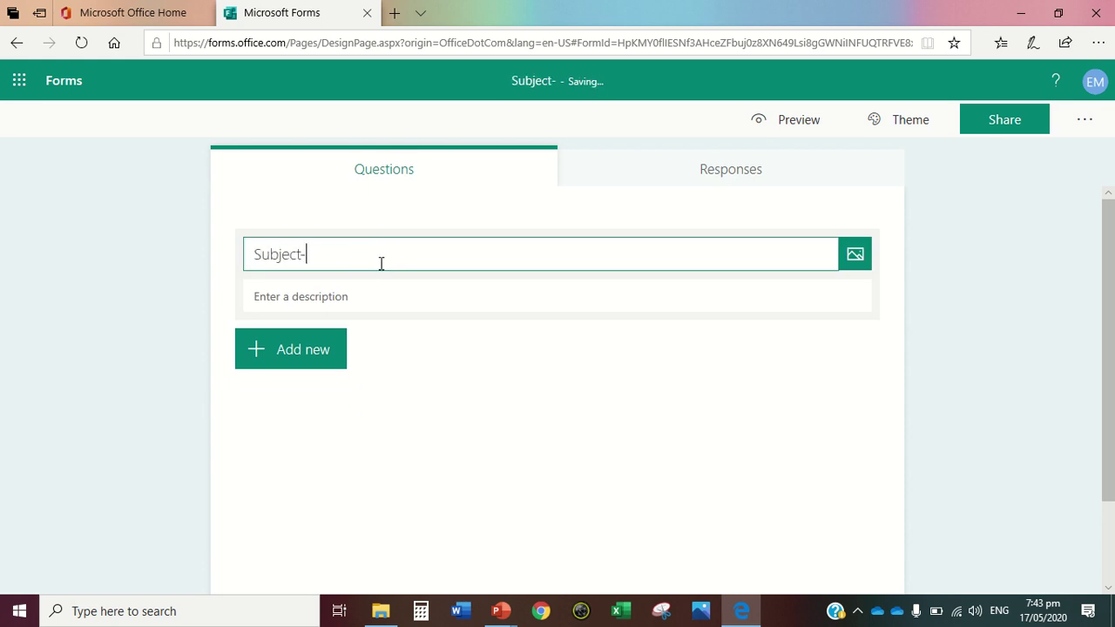
text(Verb A)
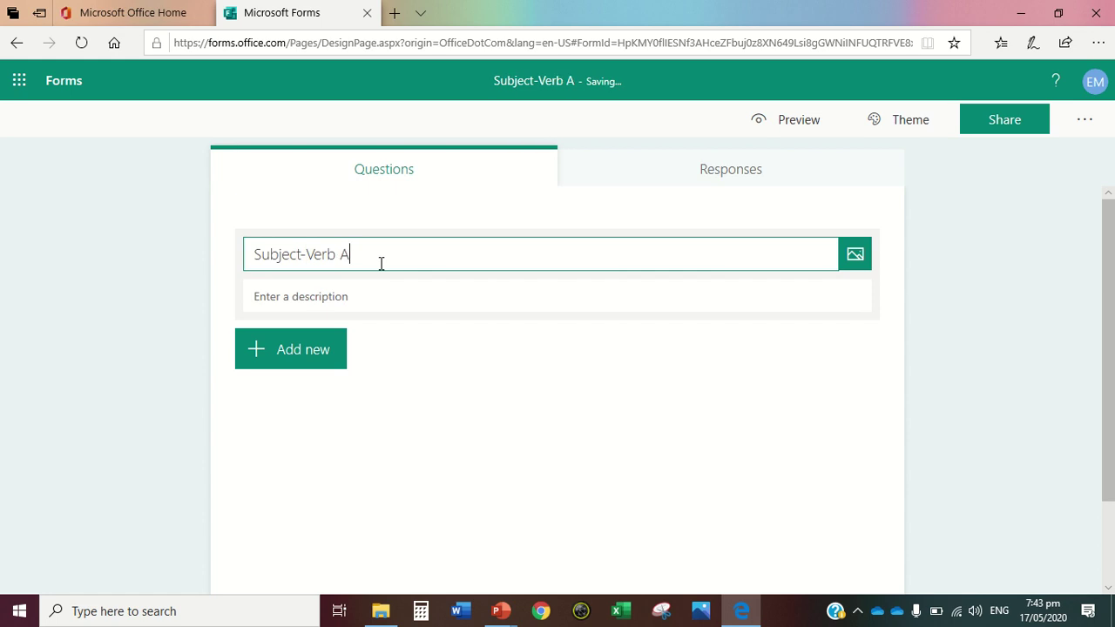
text(greement)
Enter the quiz description "Directions: Choose the correct verb to complete the sentence"
click(389, 295)
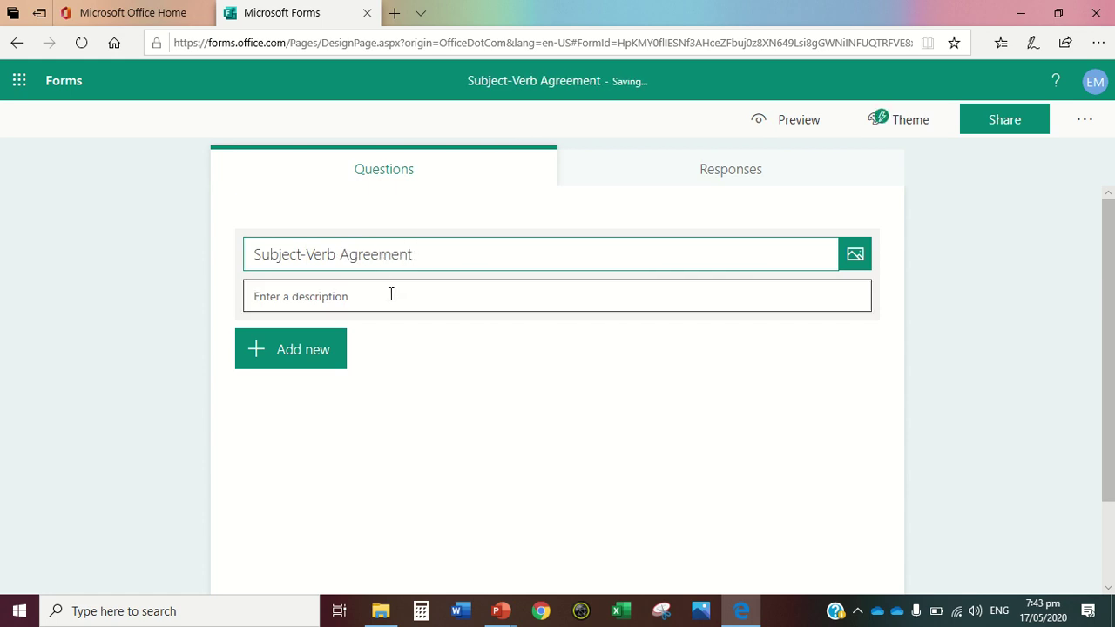
text(Dir)
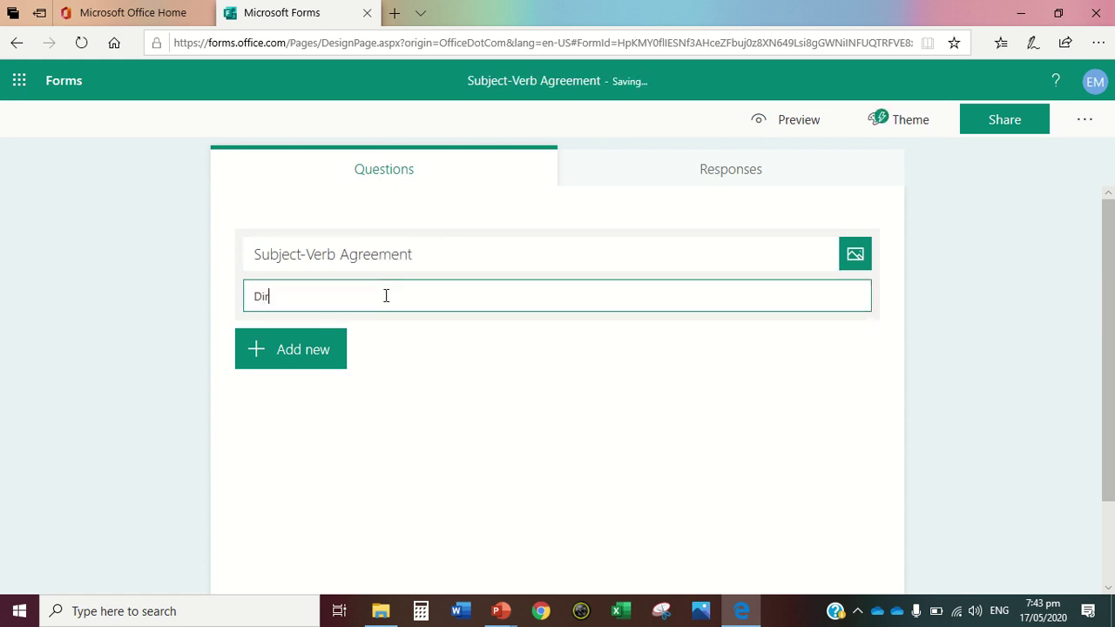
text(ections: Choose the correct verb to comp)
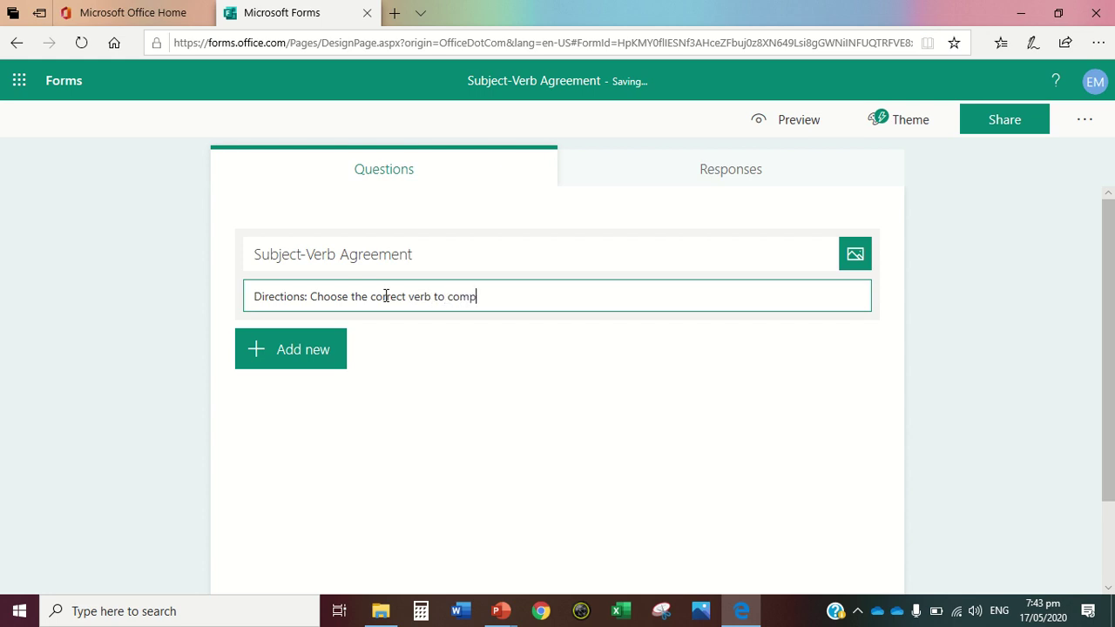
text(lete the)
text( sentace)
text(nce)
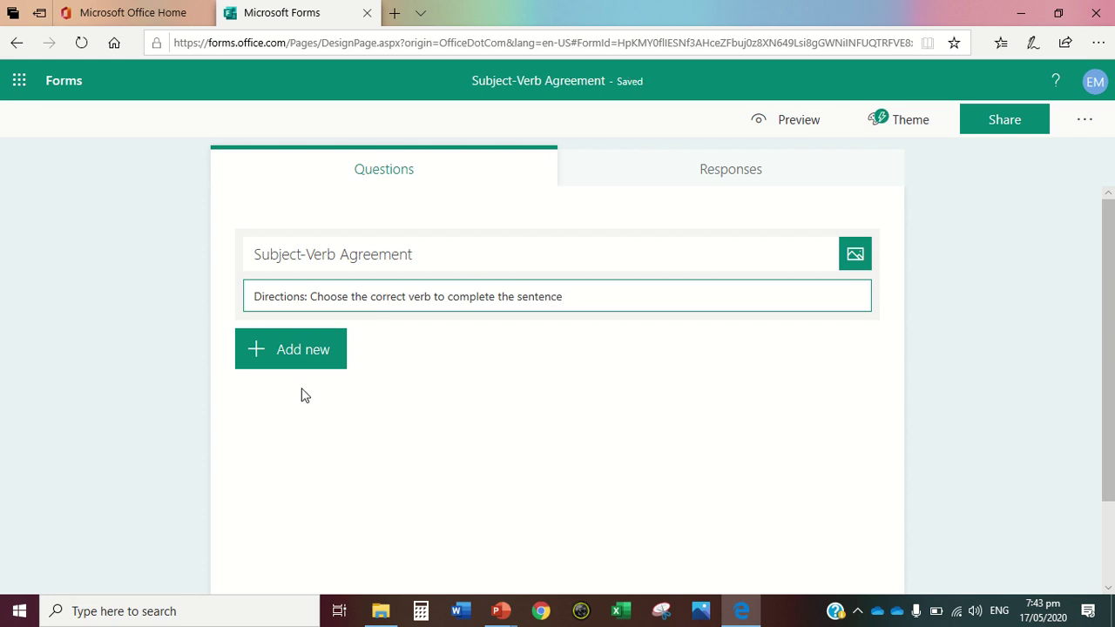
Add a Text question reading "Name of the Student" and make it required
click(258, 352)
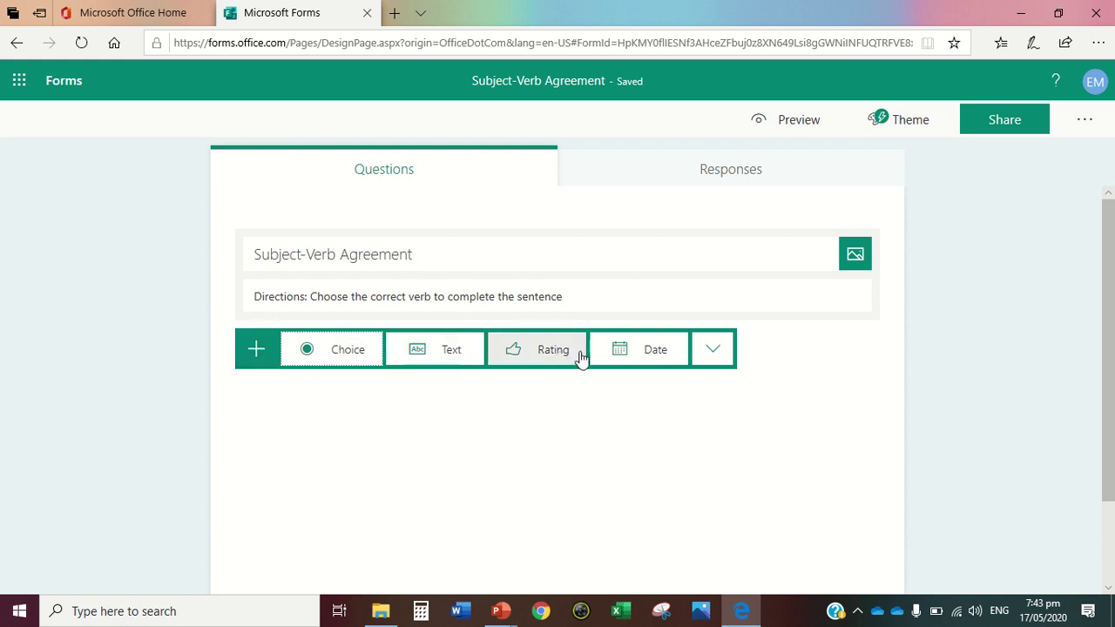
click(704, 354)
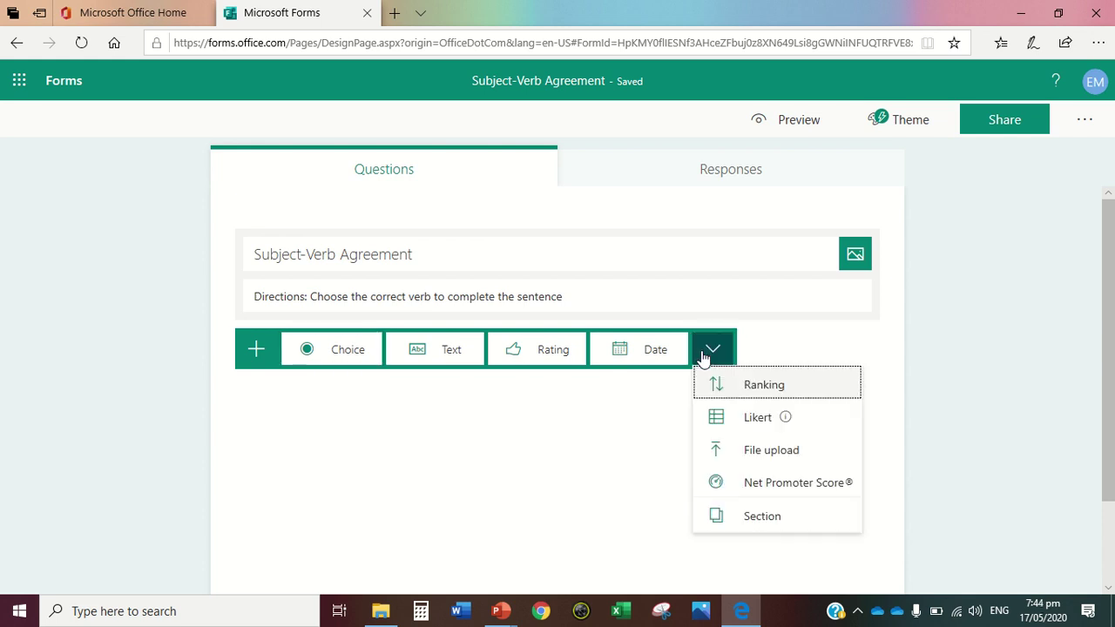
click(451, 351)
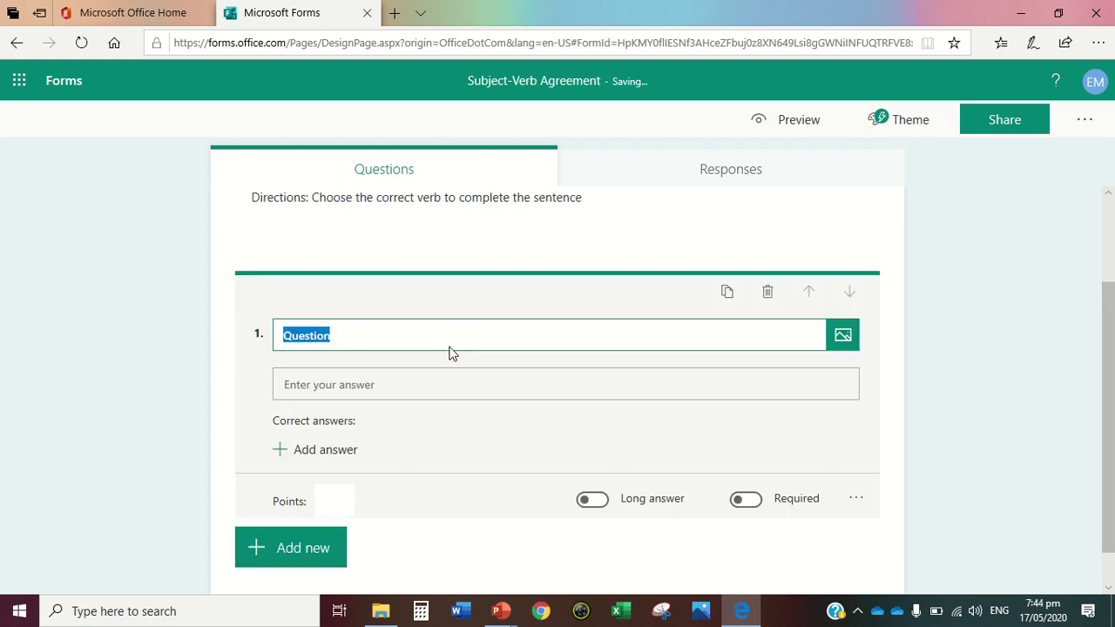
text(Name)
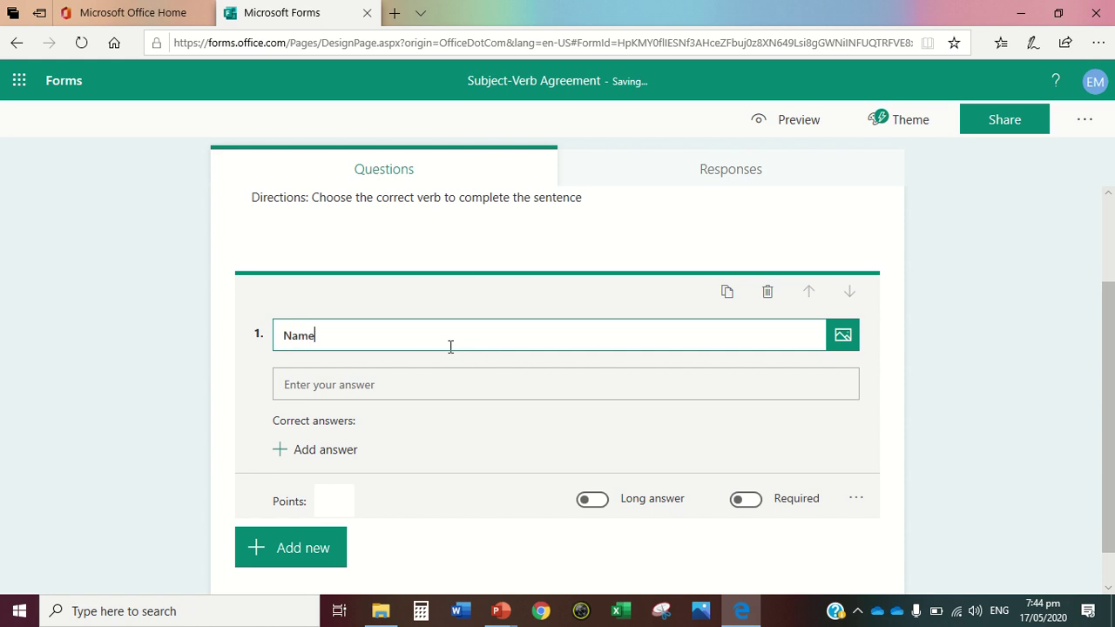
text( of the Student)
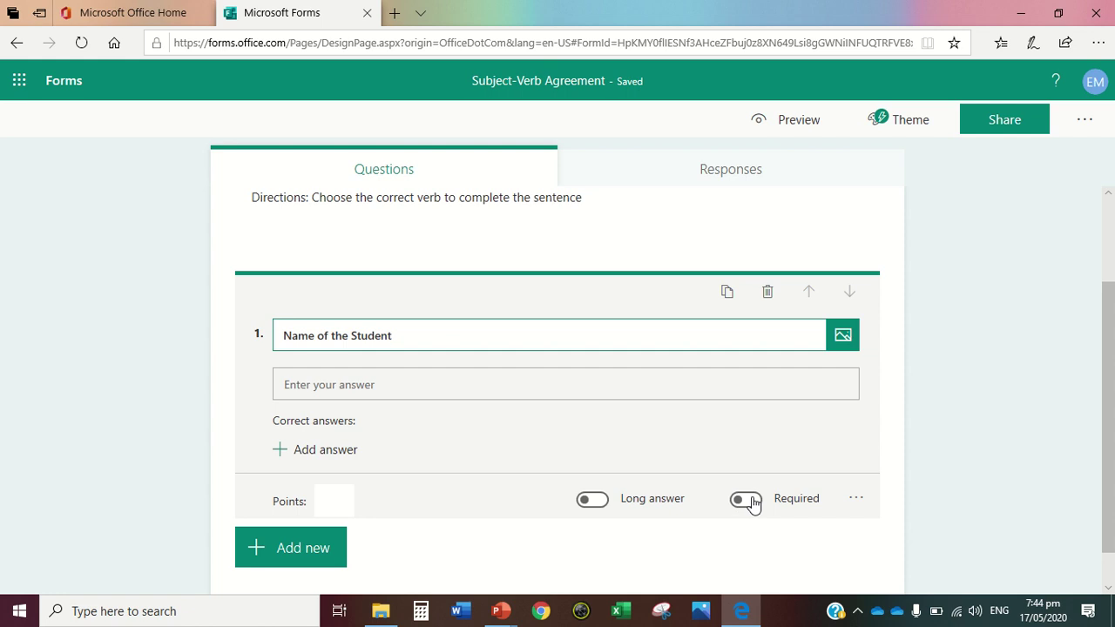
click(748, 500)
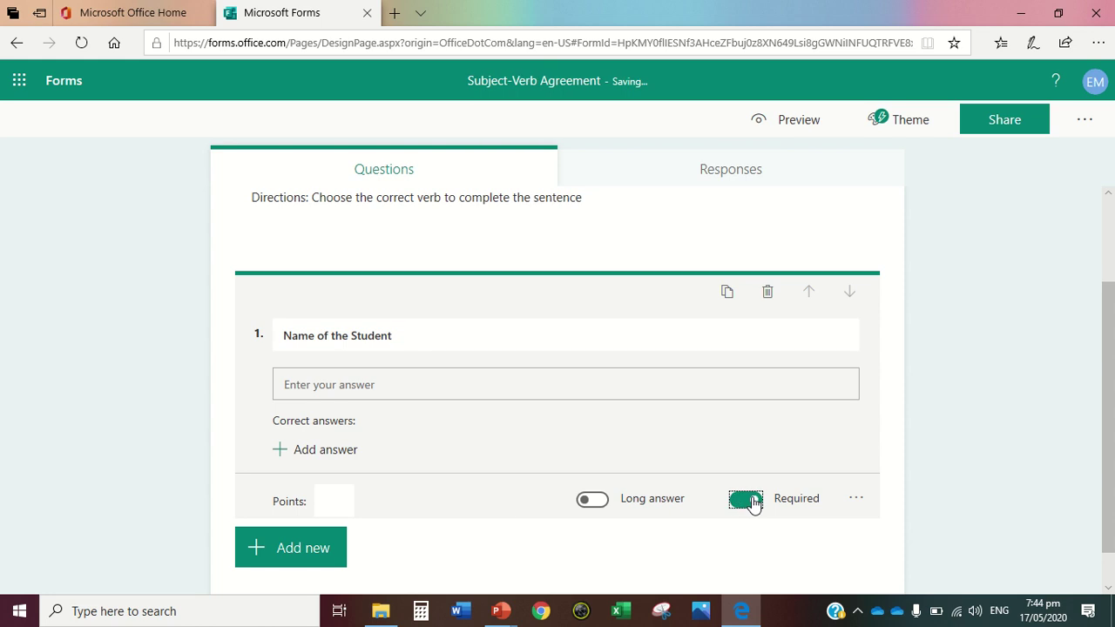
Add a Choice question reading "Father __ that children are not allowed to play outside because of Covid-19"
click(317, 554)
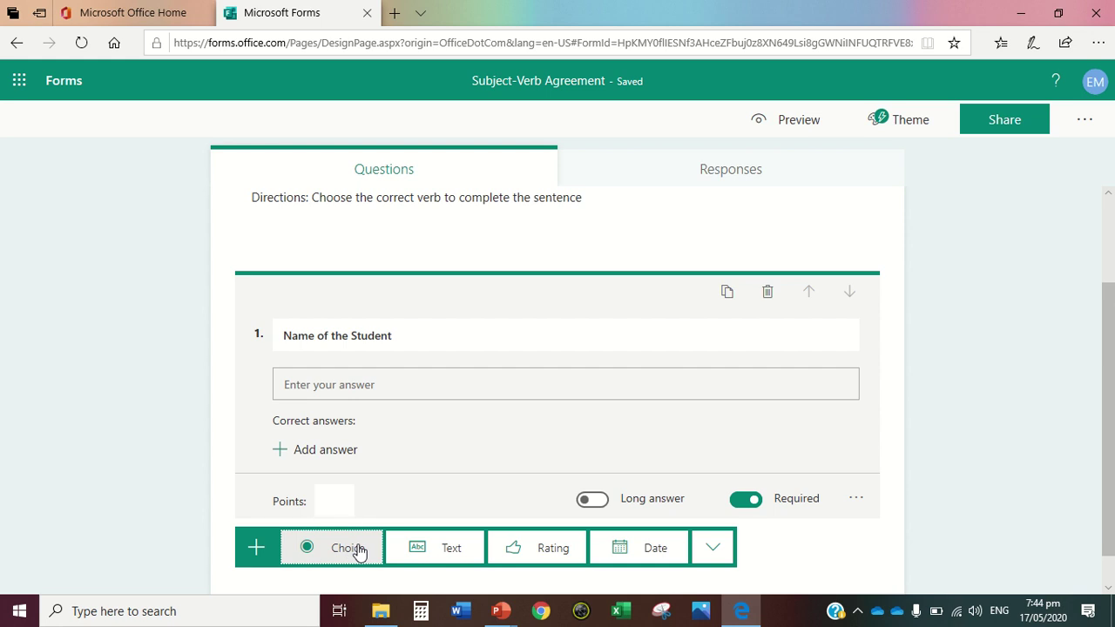
click(358, 551)
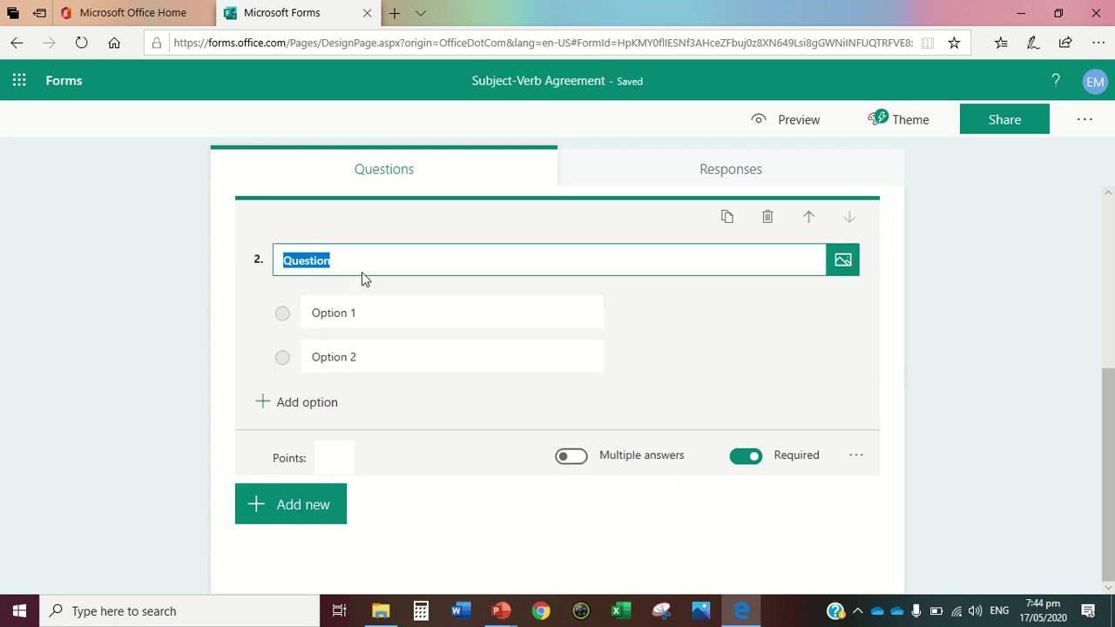
text(Father)
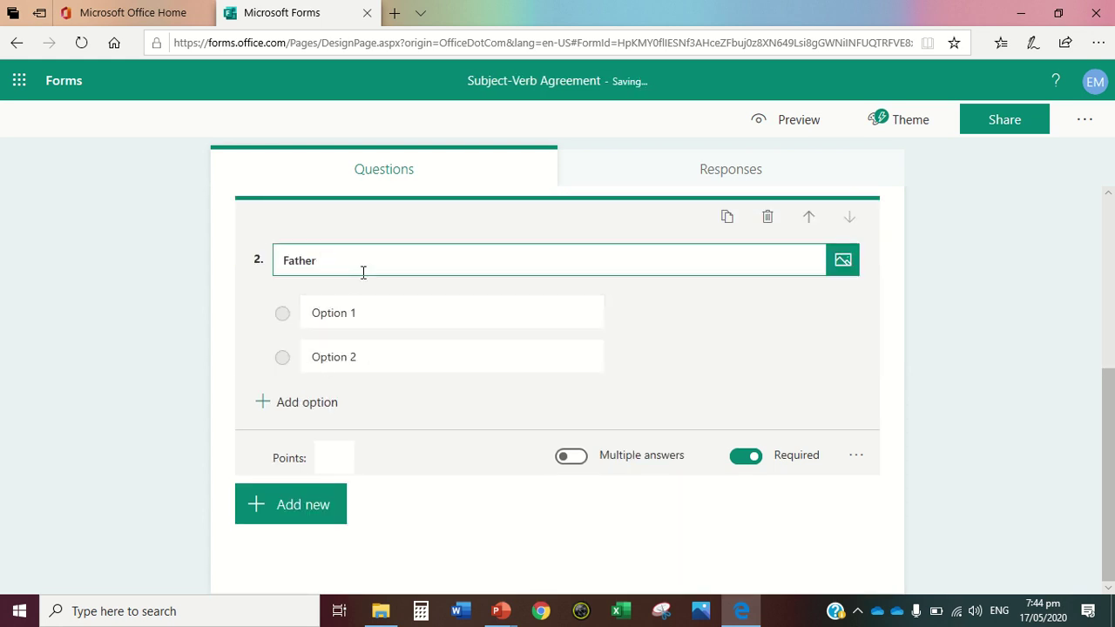
text( __ that children are not allowed to p)
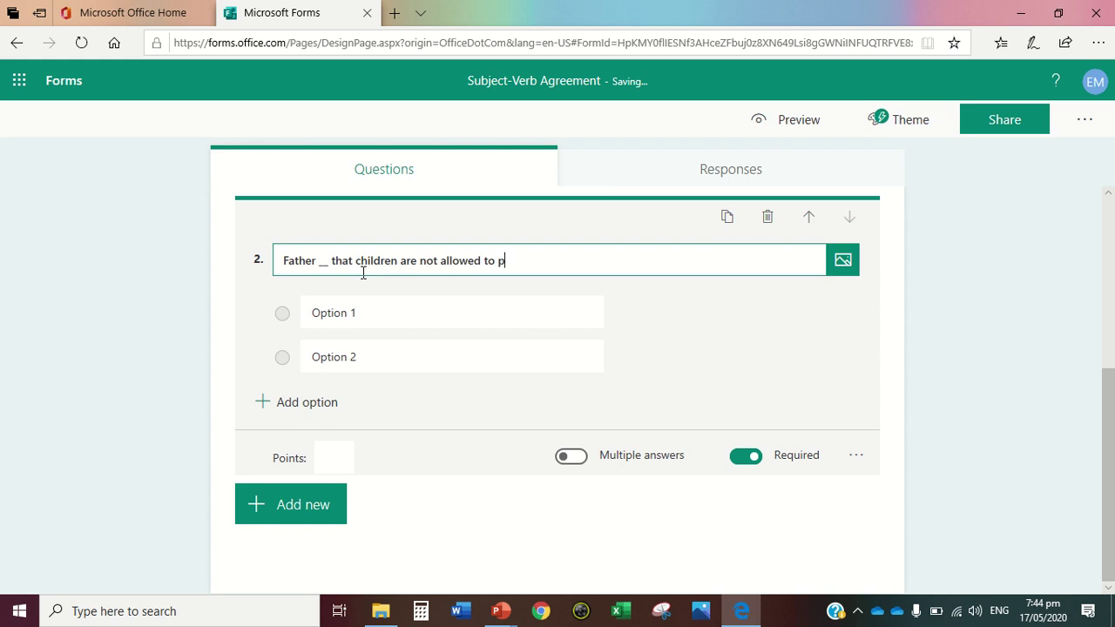
text(lay outside because )
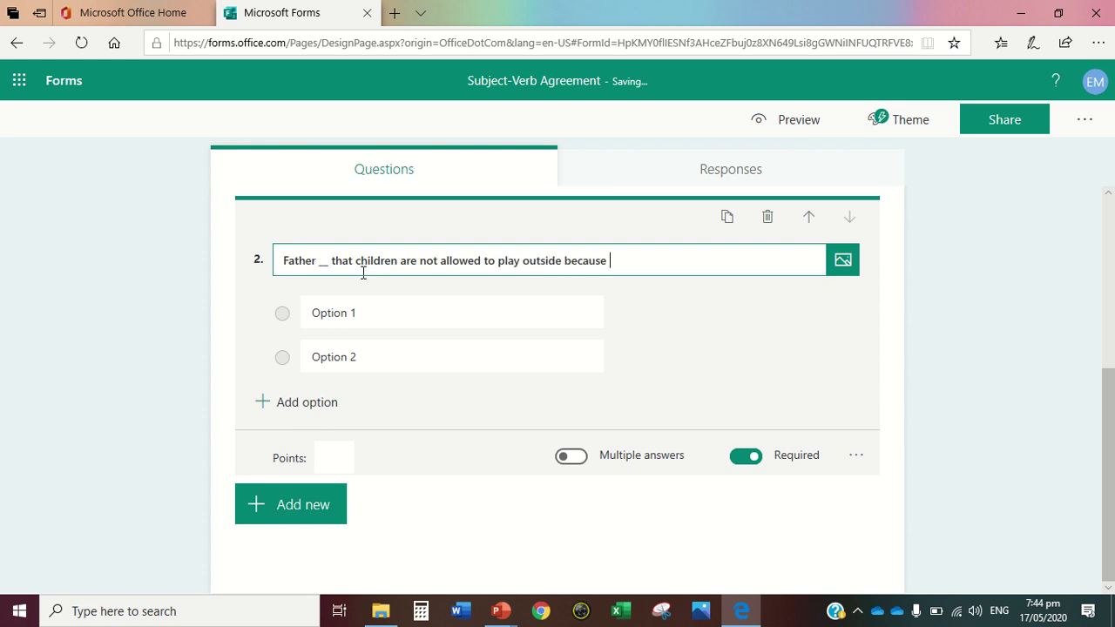
text(of Covid-19)
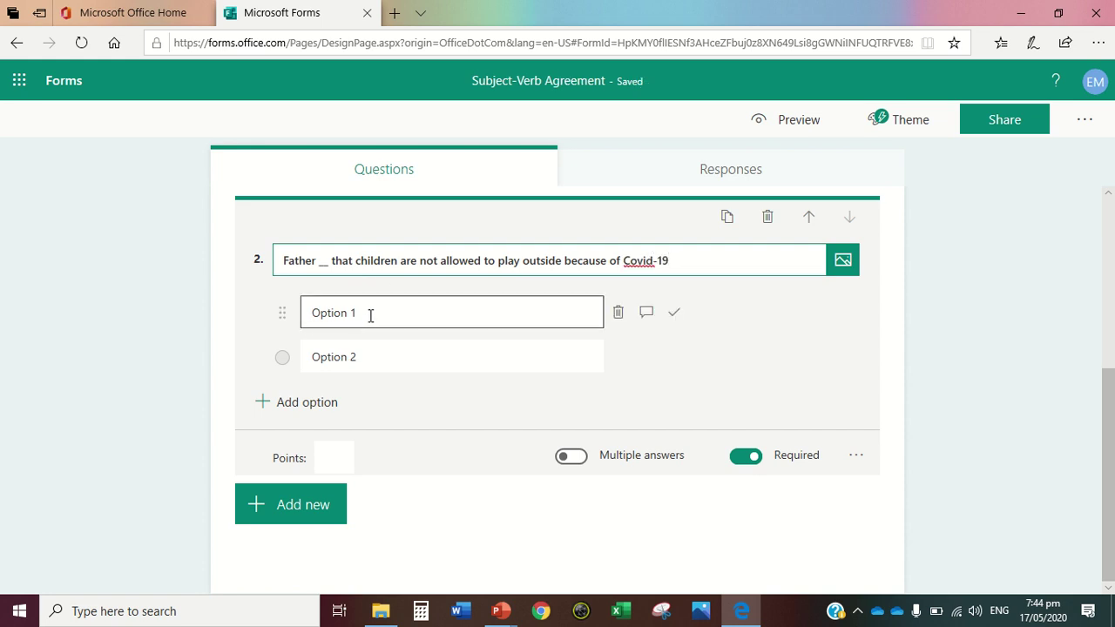
Set the two answer options of question 2 to "says" and "say"
drag(368, 316, 316, 317)
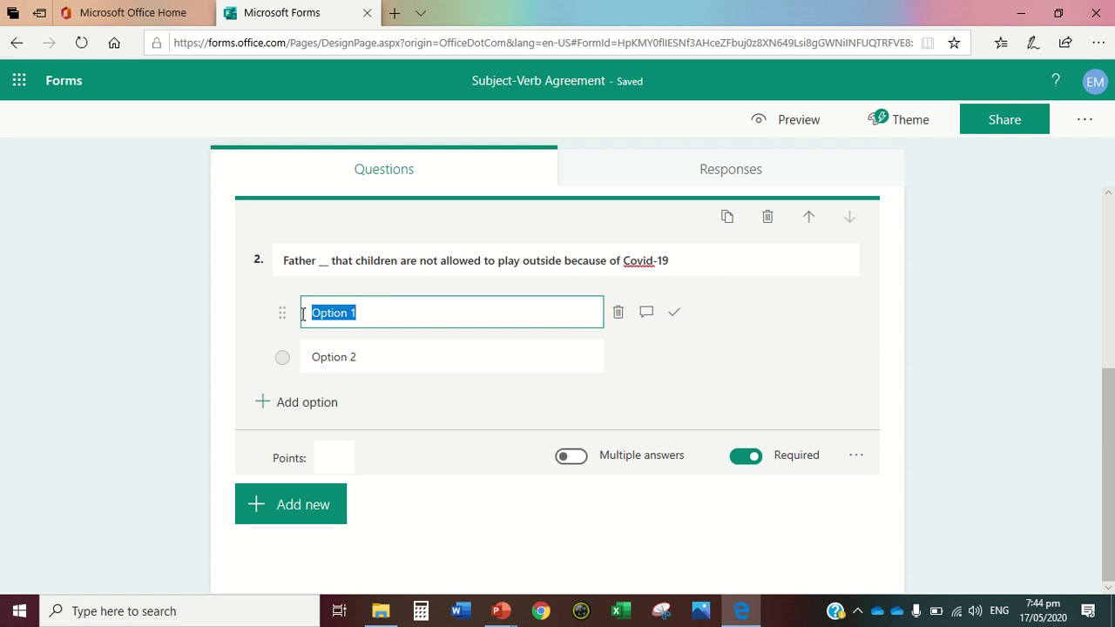
text(says)
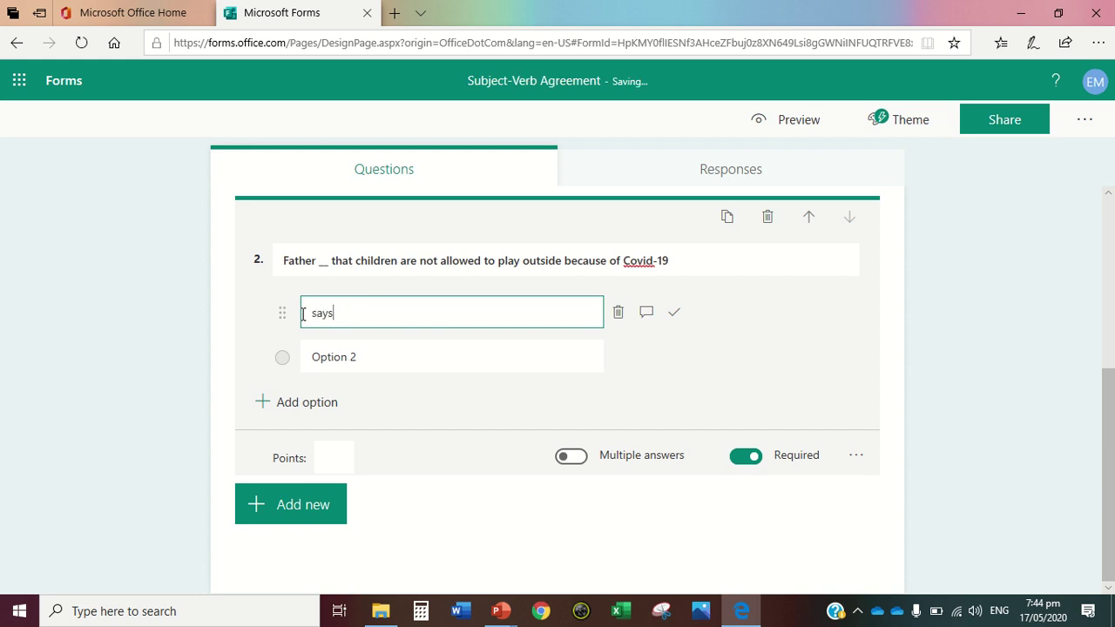
click(381, 358)
drag(381, 359, 310, 357)
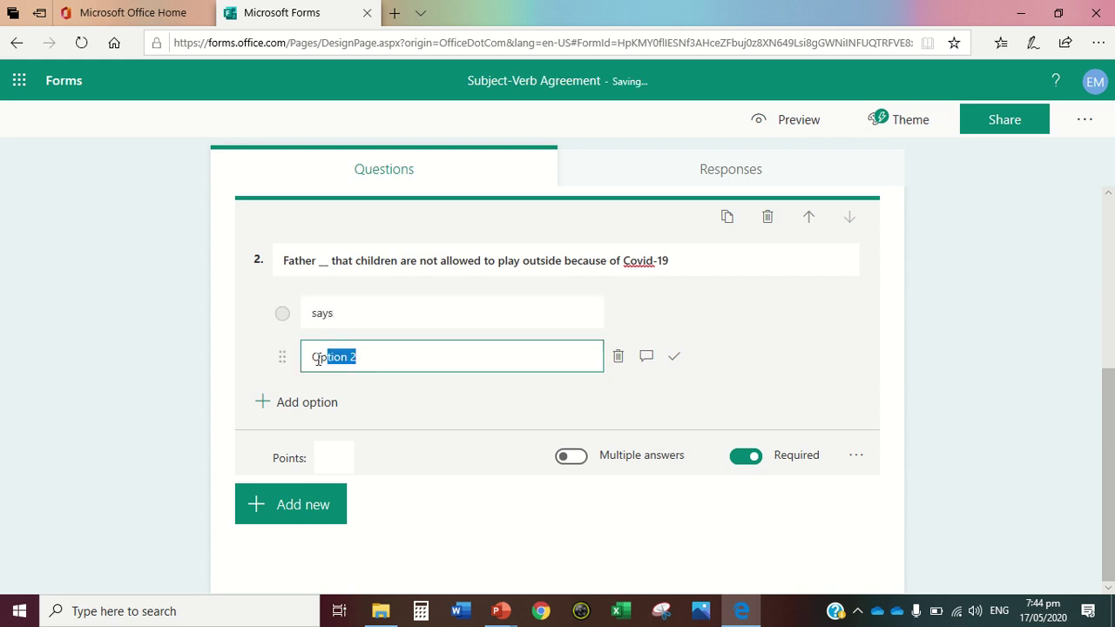
text(say)
Mark "says" as the correct answer of question 2 and assign the question 1 point
mouse_move(674, 310)
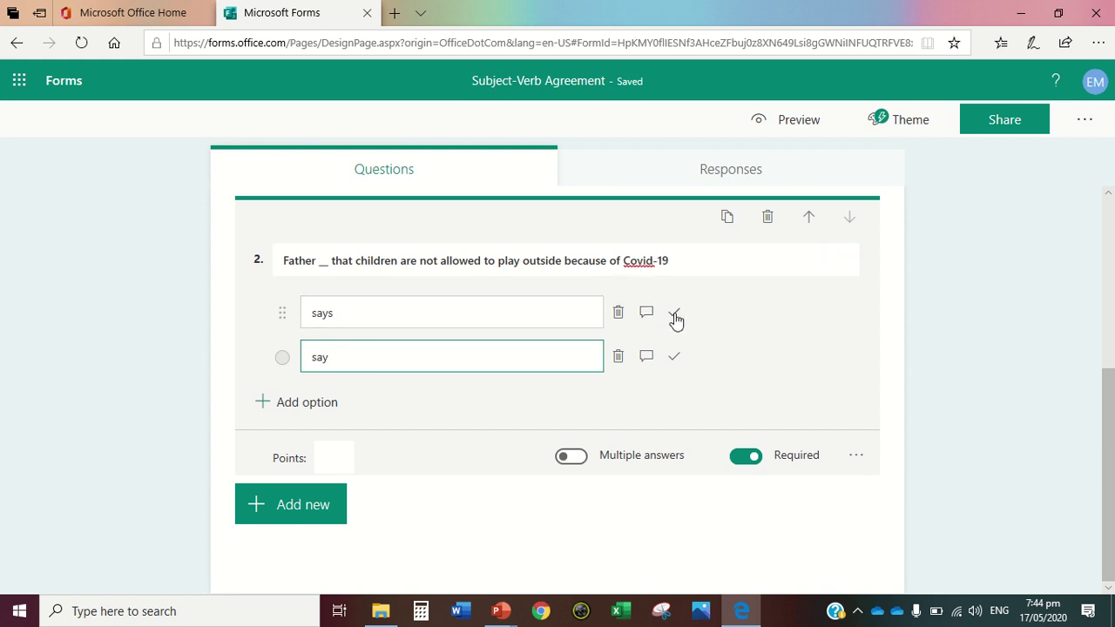
click(676, 317)
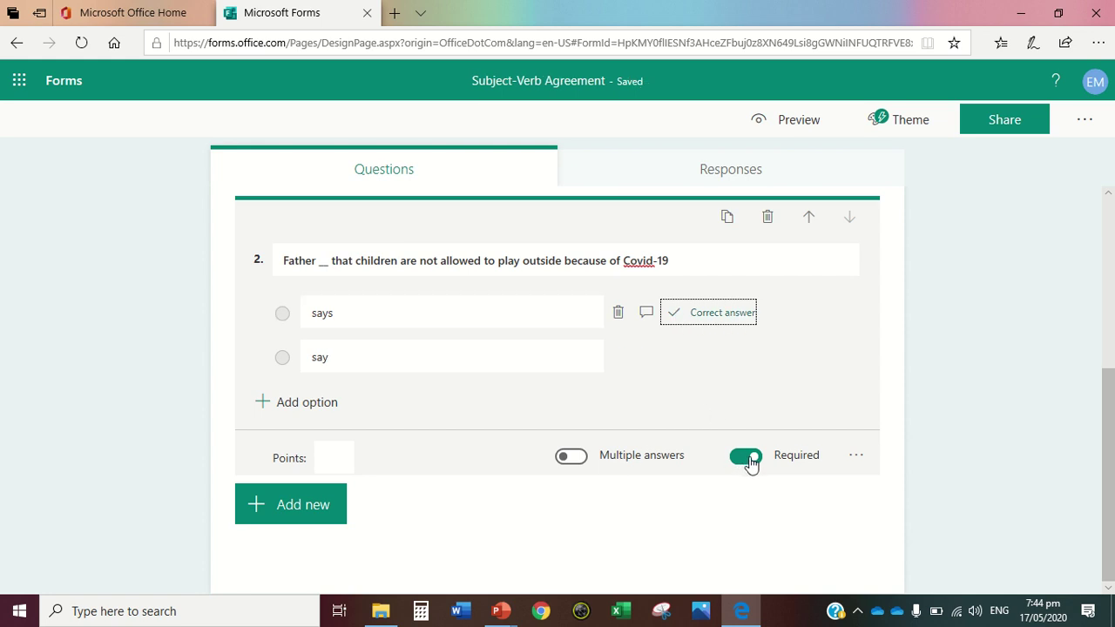
click(334, 456)
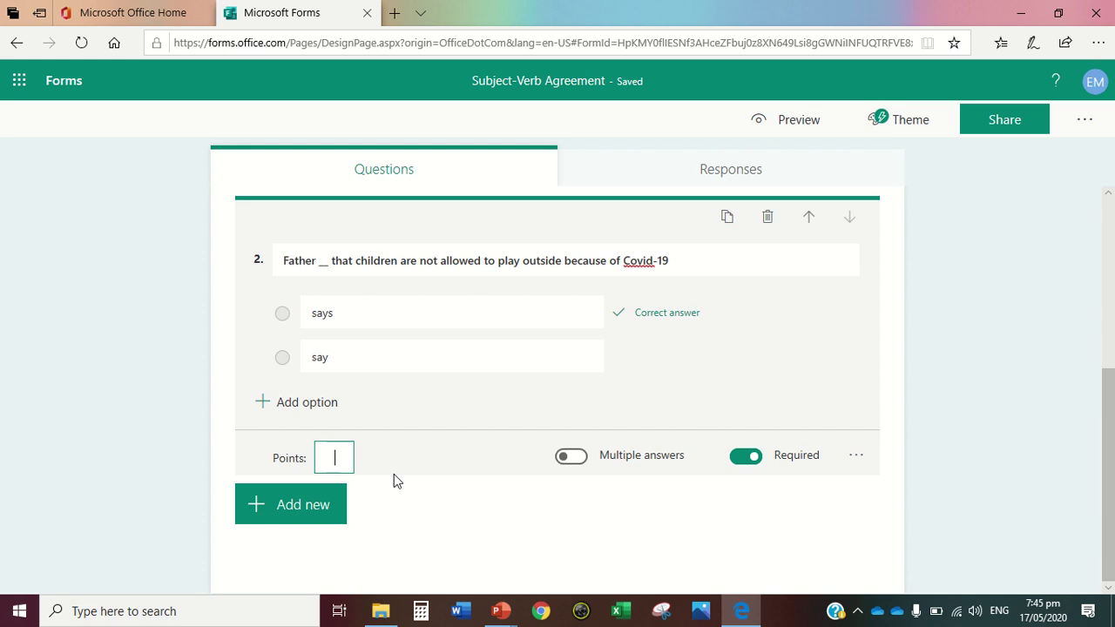
text(1)
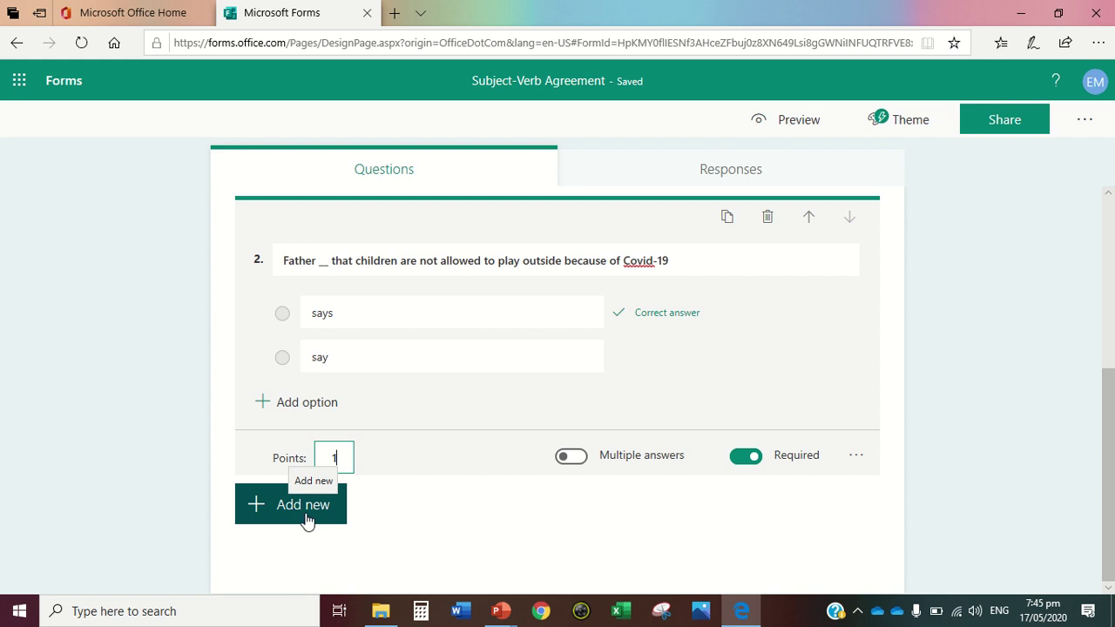
Add a Choice question reading "Mother __ me that schools, malls and parks are closed."
click(303, 519)
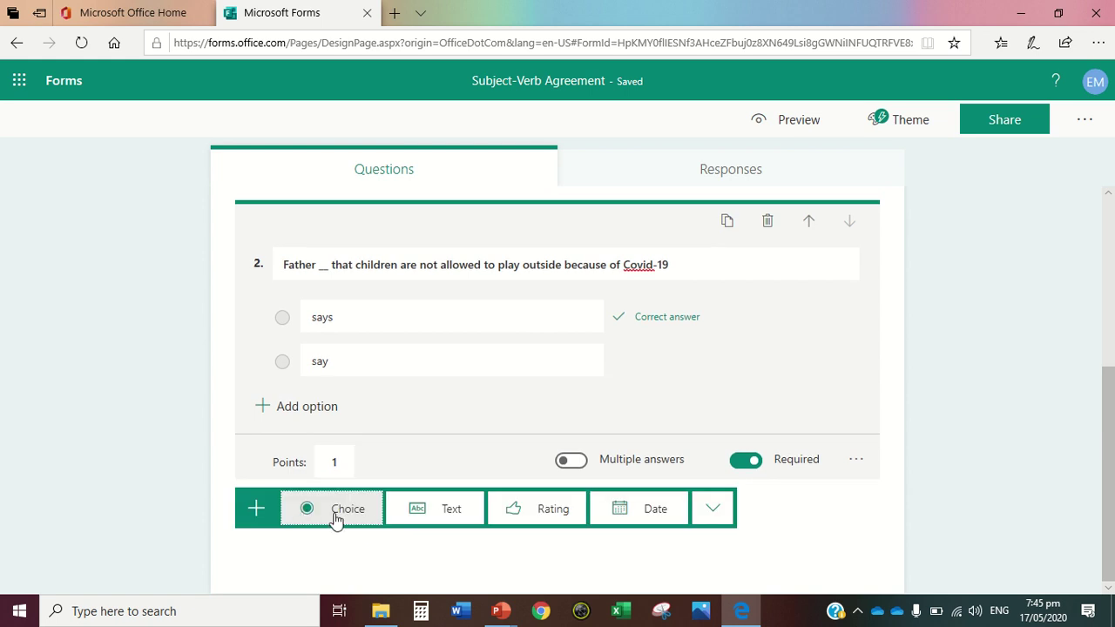
click(336, 520)
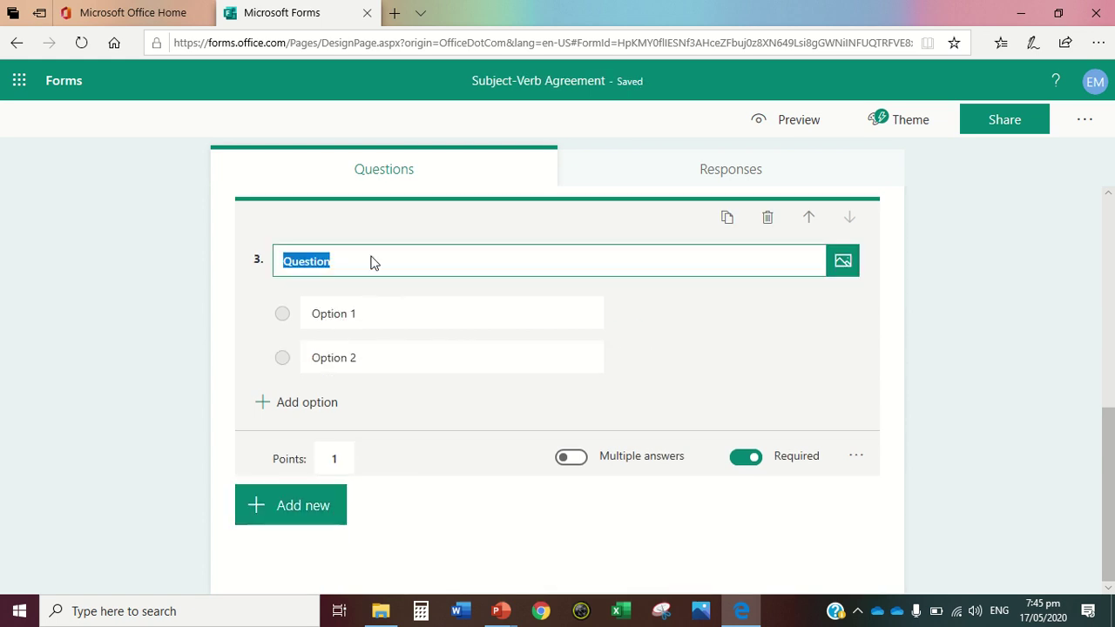
text(Moth)
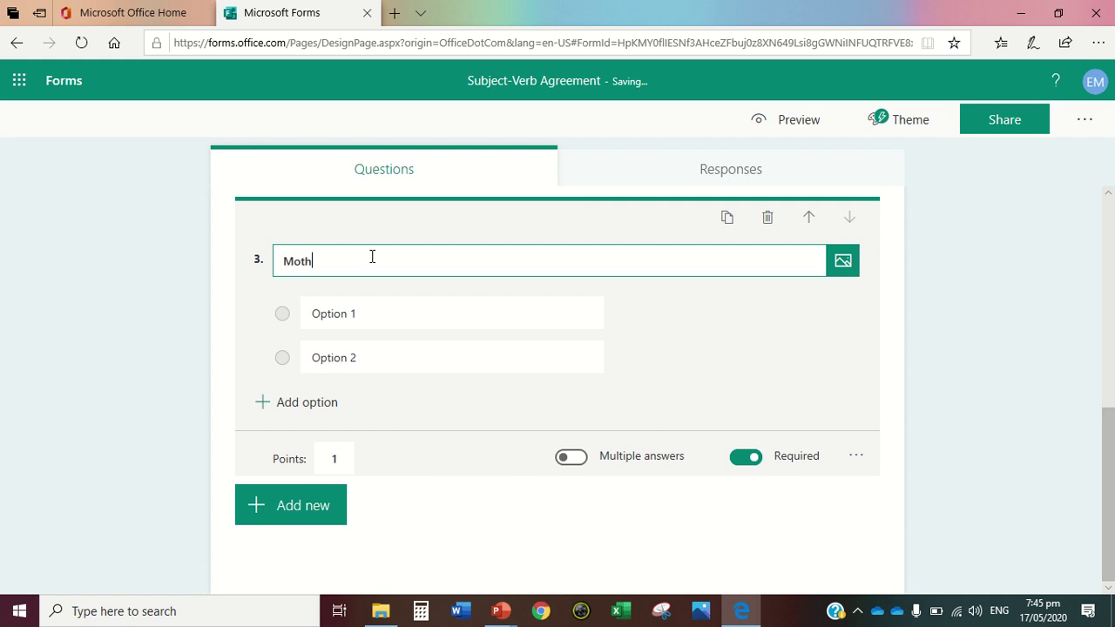
text(er __ me that schools, malls and partks)
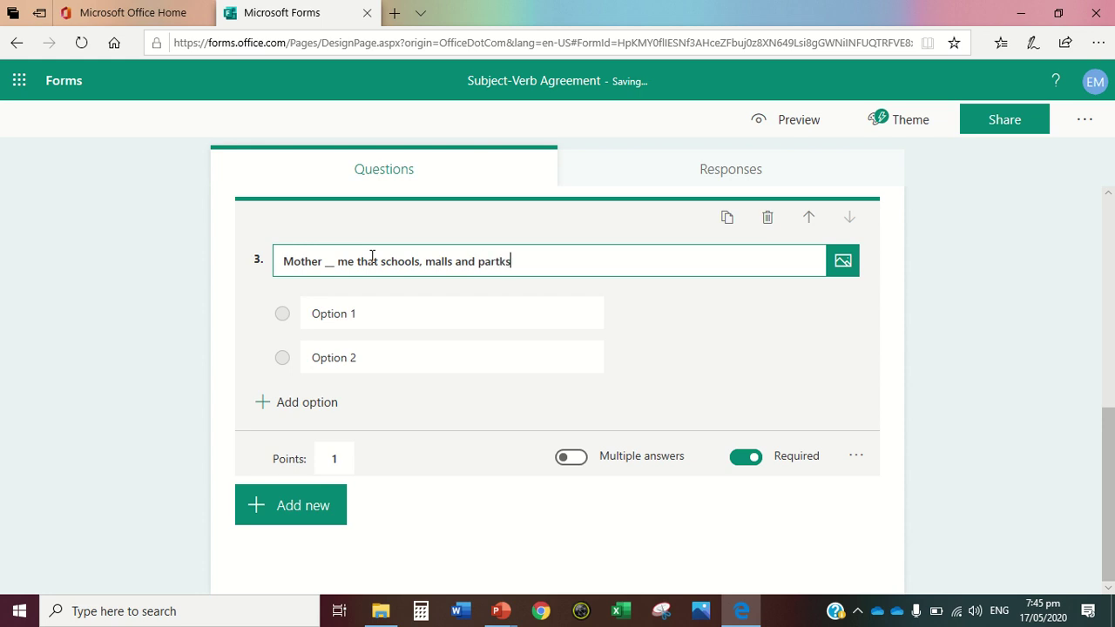
key(BackSpace)
text(ks areclosed.)
click(527, 262)
Set the answer options of question 3 to "tell" and "tells", and mark "tells" as the correct answer
click(411, 312)
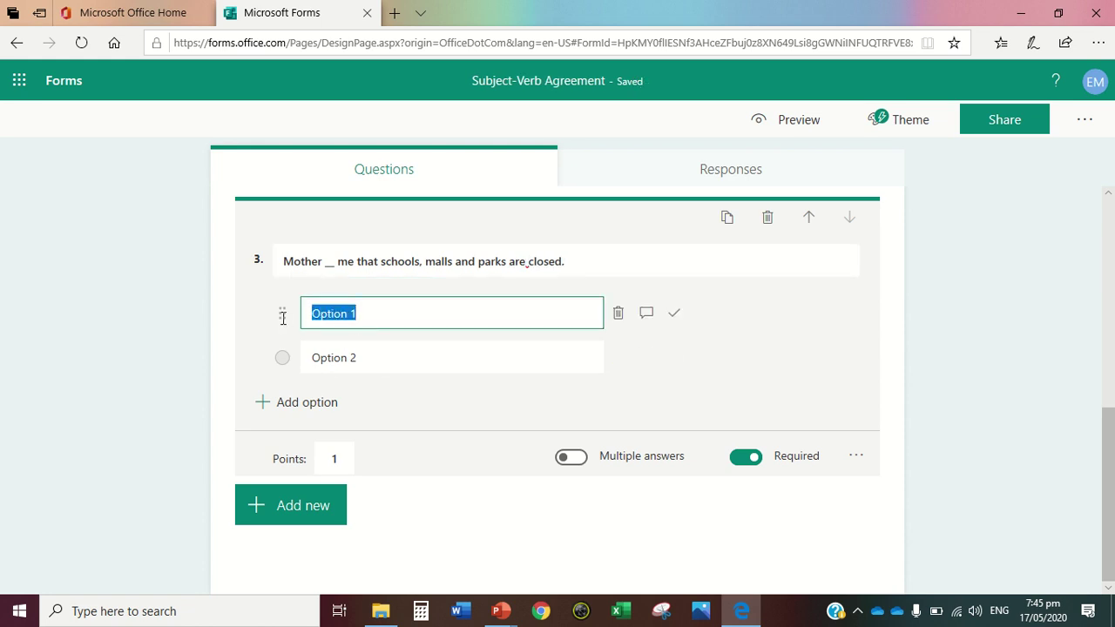
text(tell)
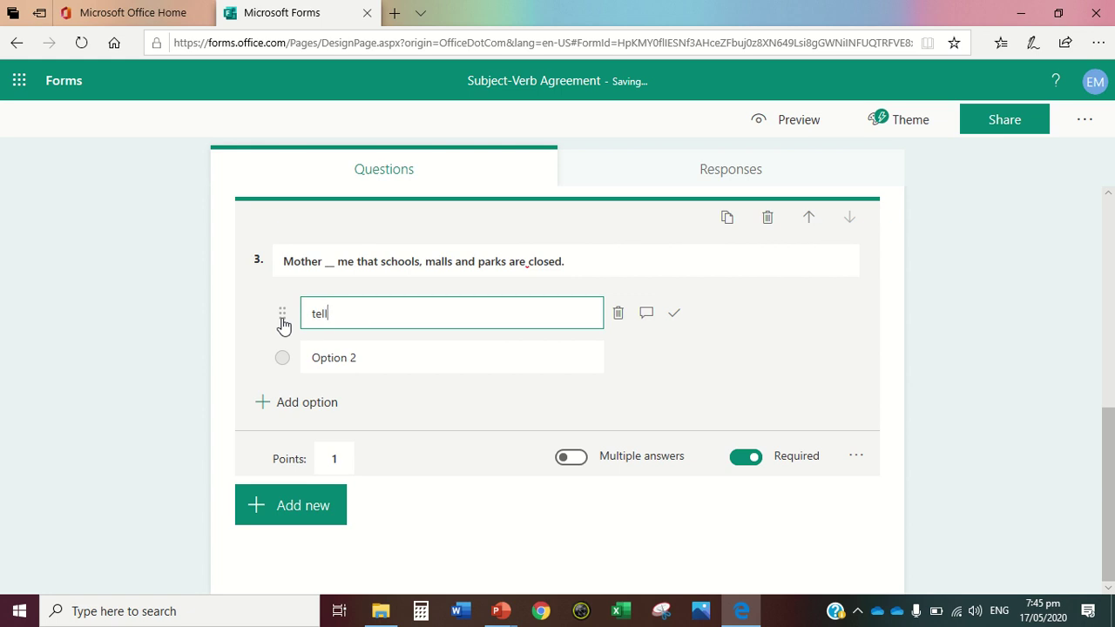
click(386, 359)
text(te)
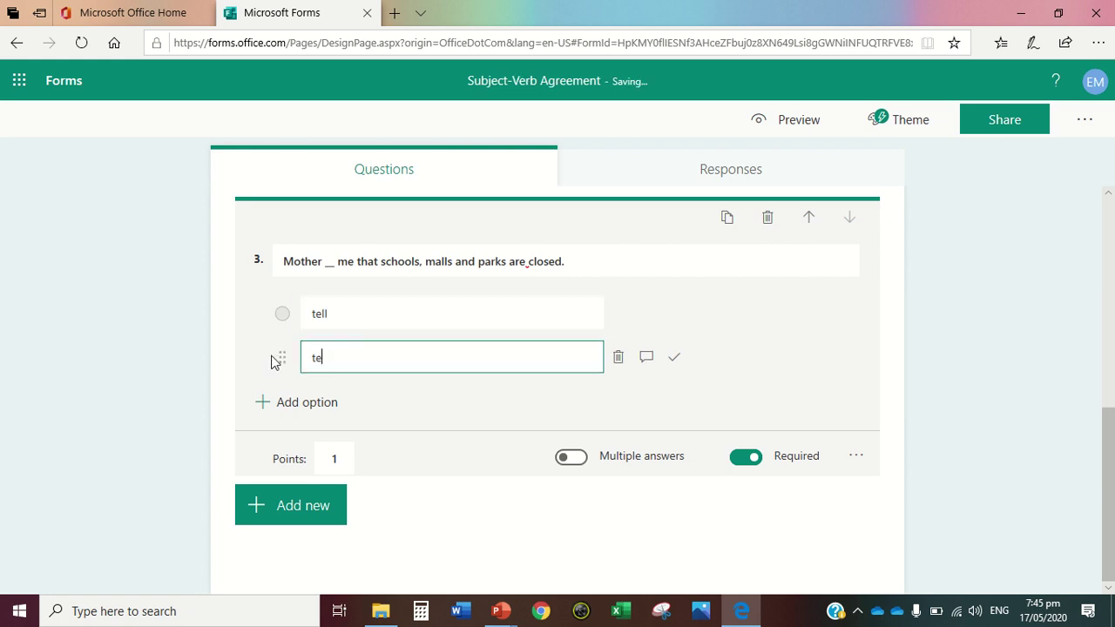
text(lls)
mouse_move(523, 318)
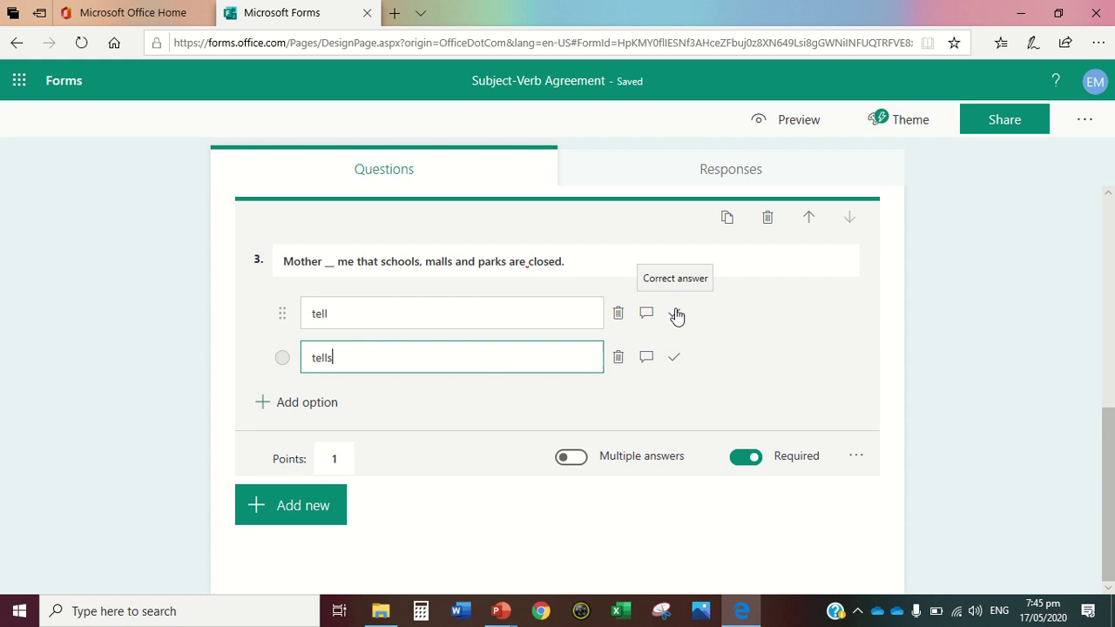
click(676, 358)
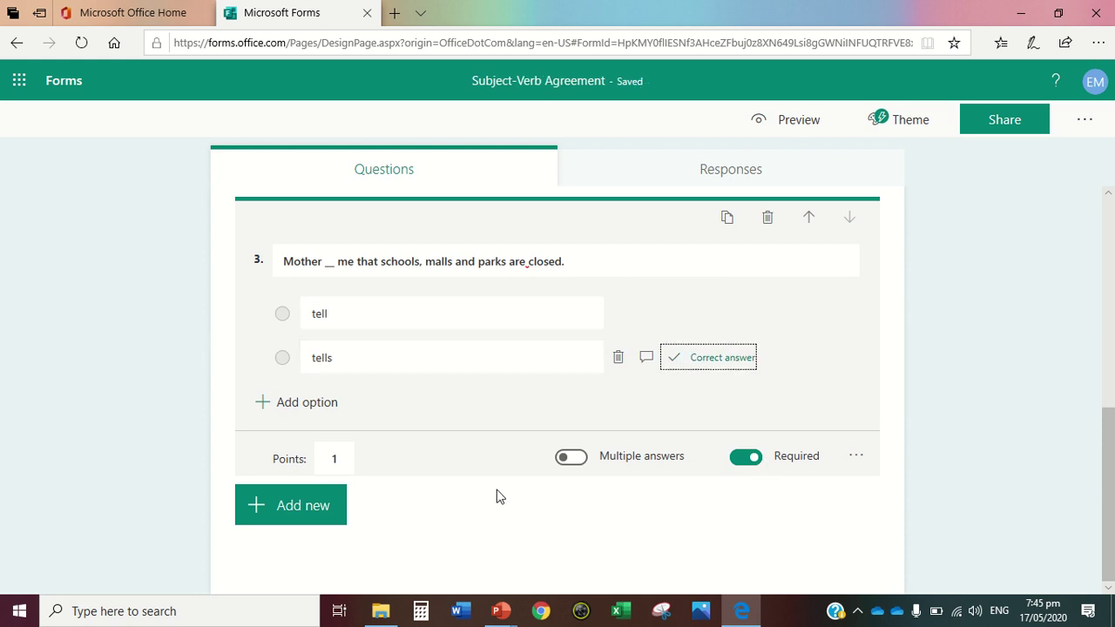
Add a Choice question reading "My siblings ___ me how to wash my hands properly"
click(292, 507)
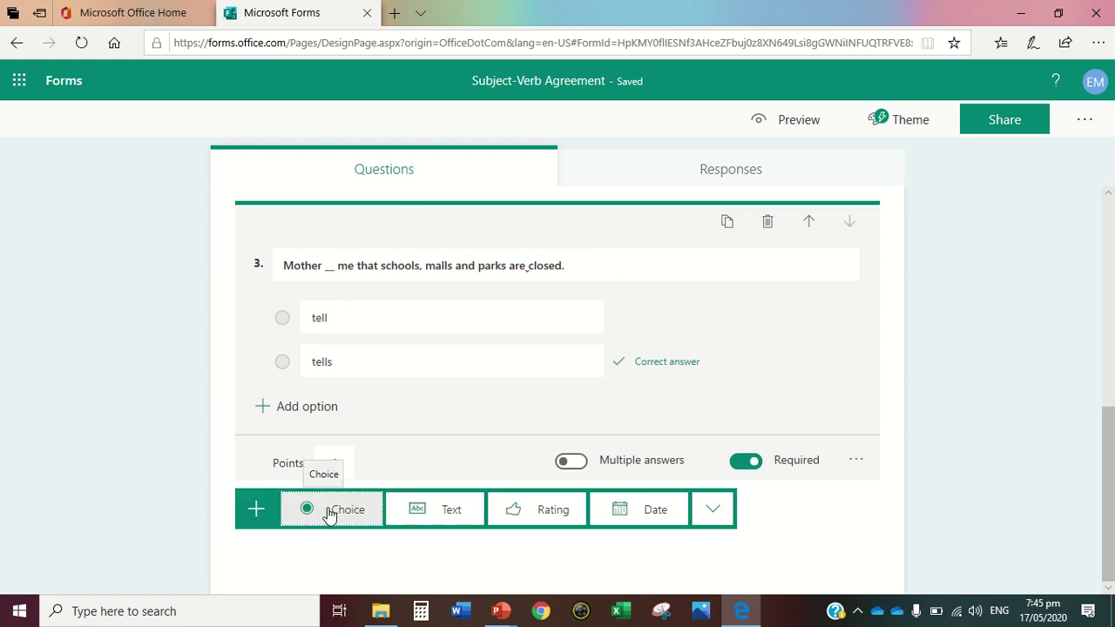
click(329, 512)
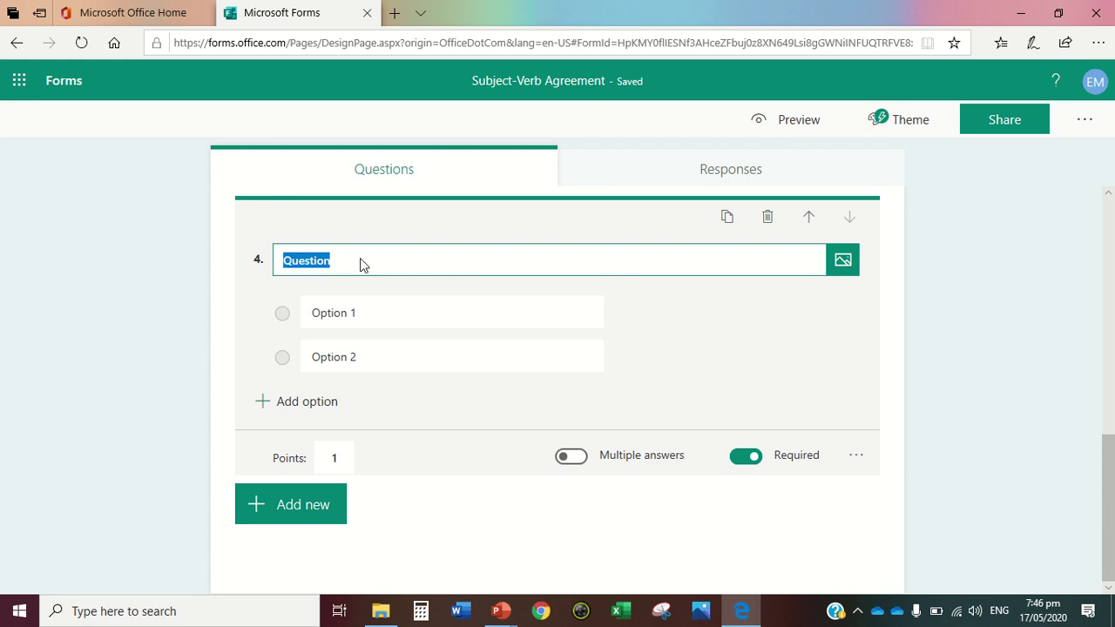
text(My )
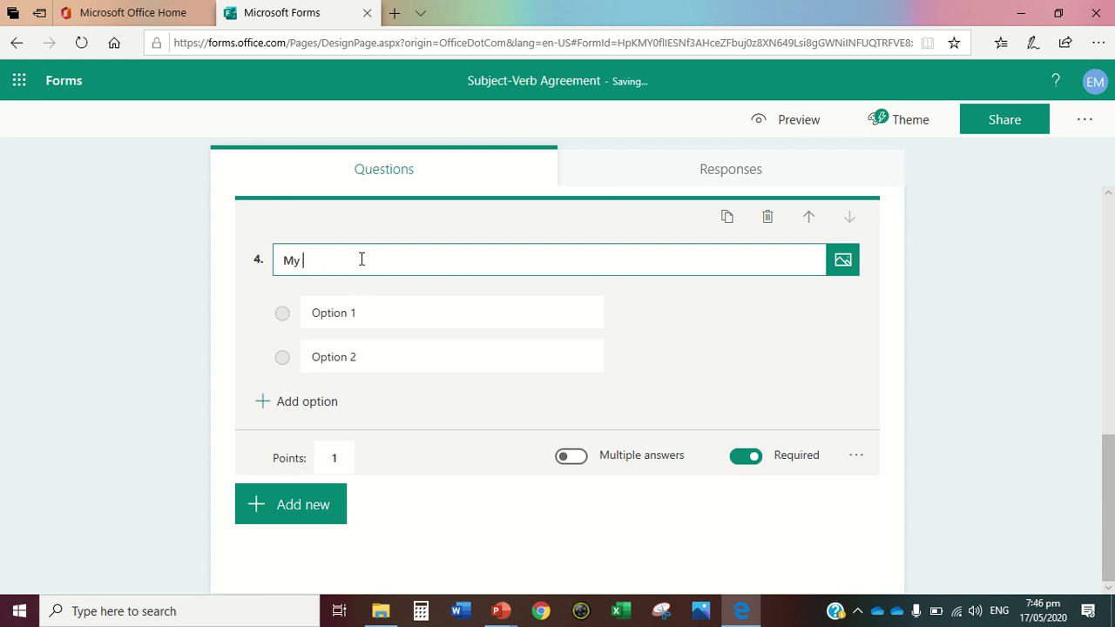
text(siblings ___ me how to)
text(wash)
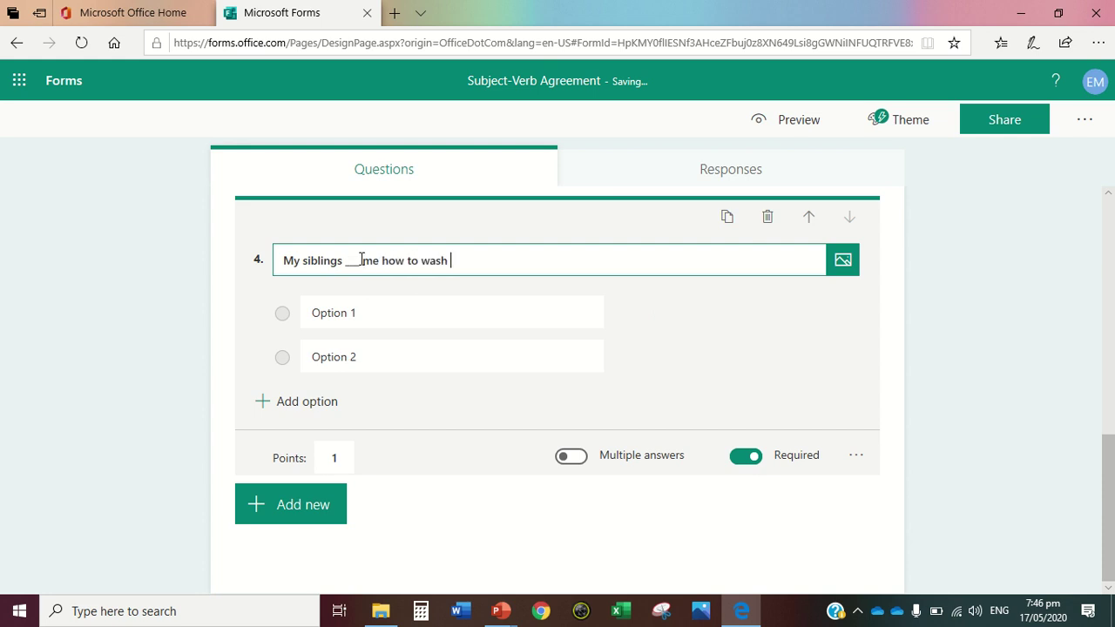
text( my hands properly)
Set the answer options of question 4 to "teach" and "teaches", and mark "teach" as the correct answer
click(383, 313)
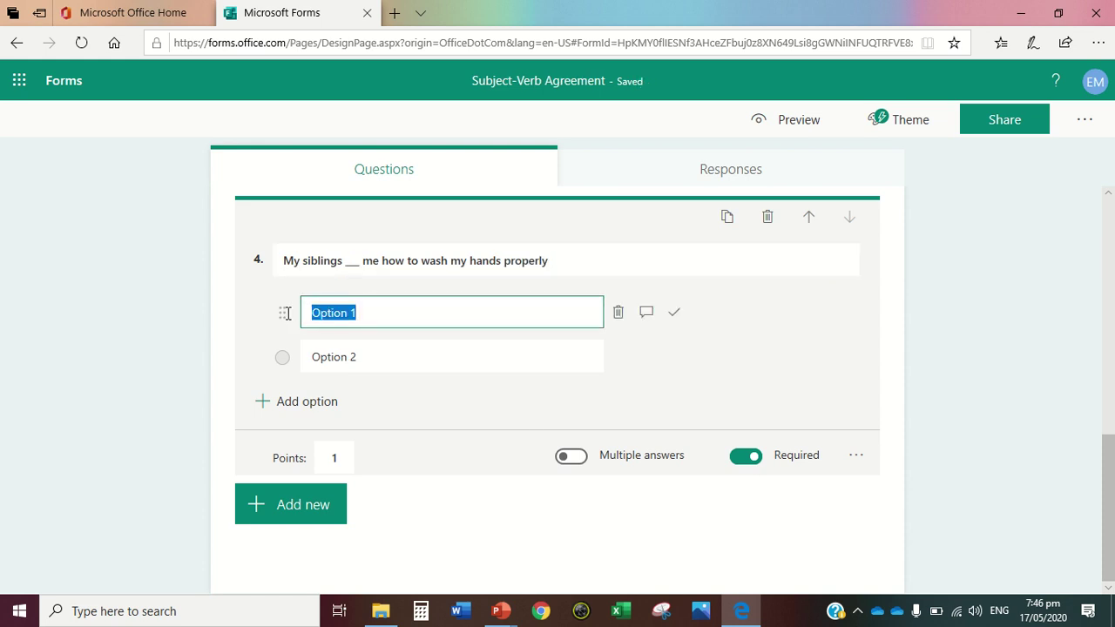
text(teach)
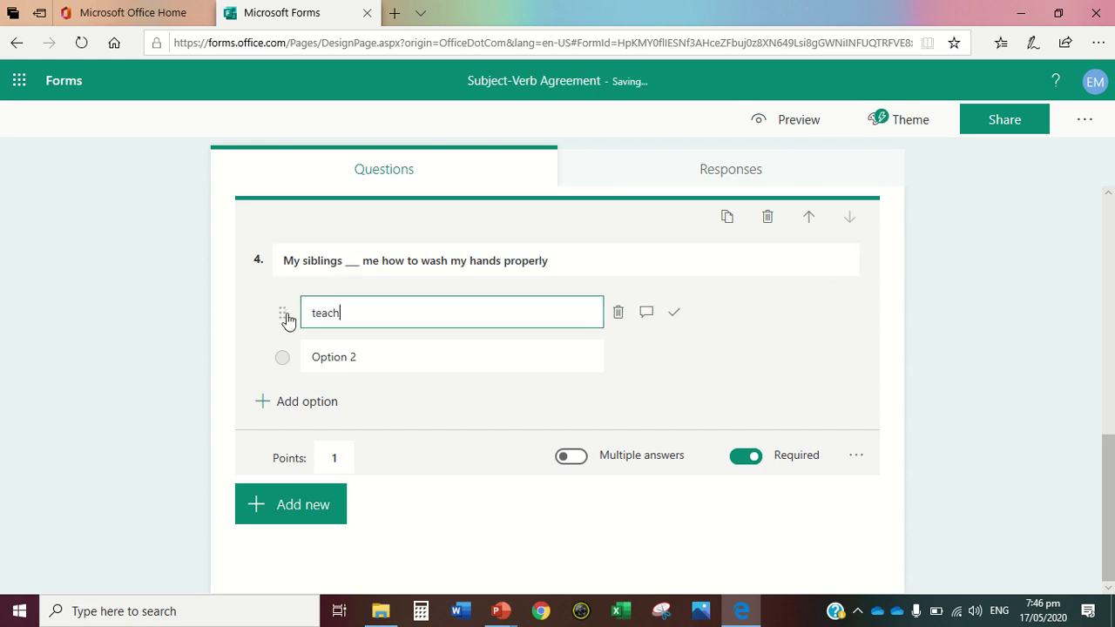
click(397, 361)
text(teaches)
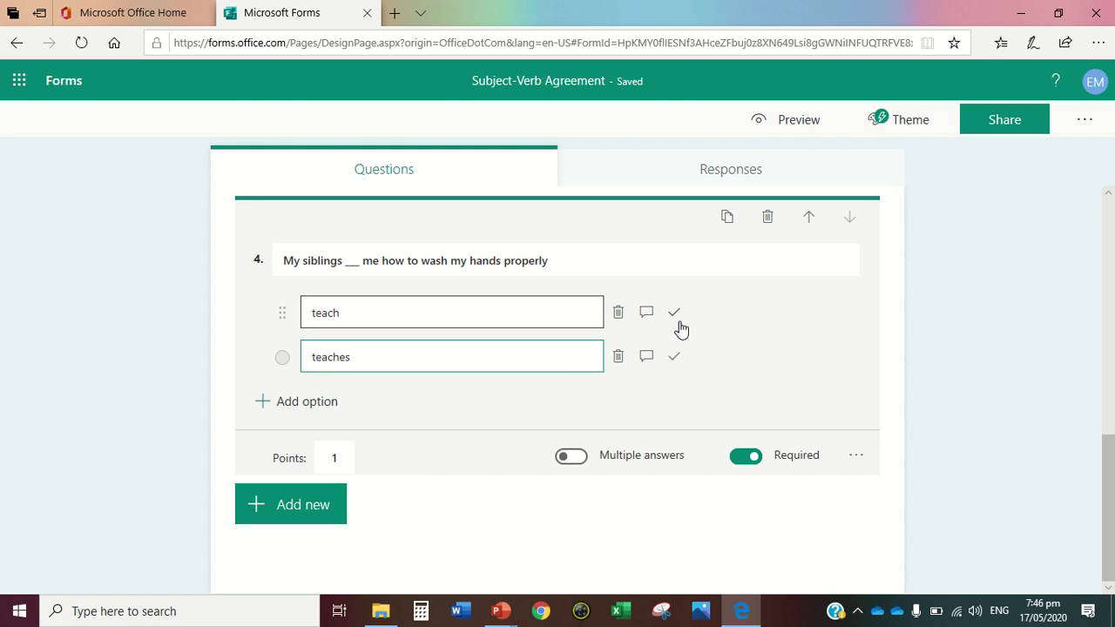
click(675, 316)
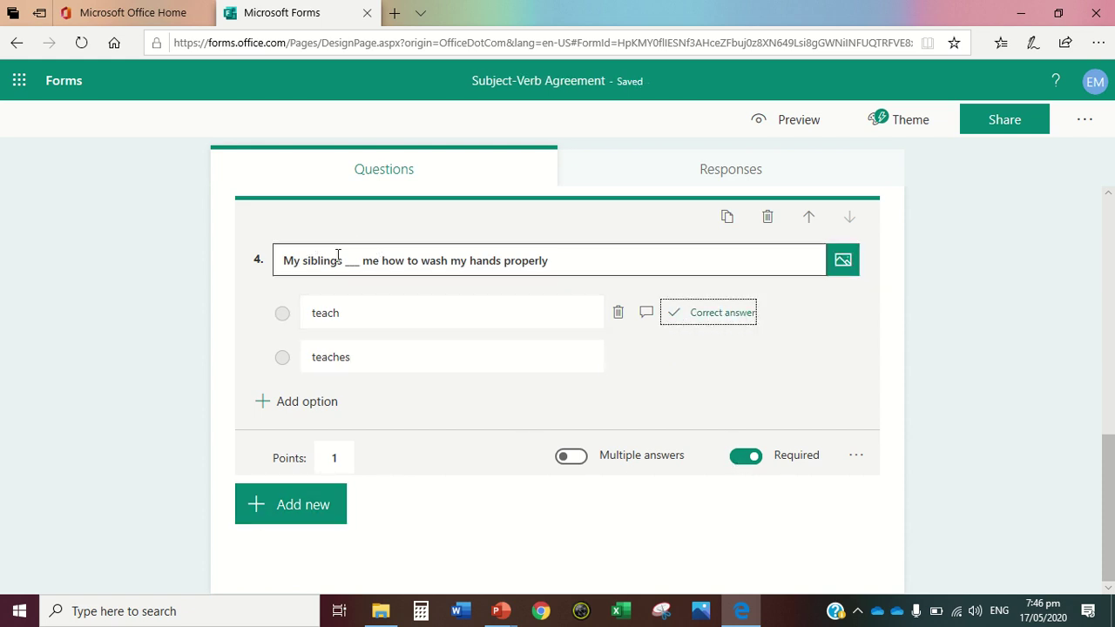
click(843, 263)
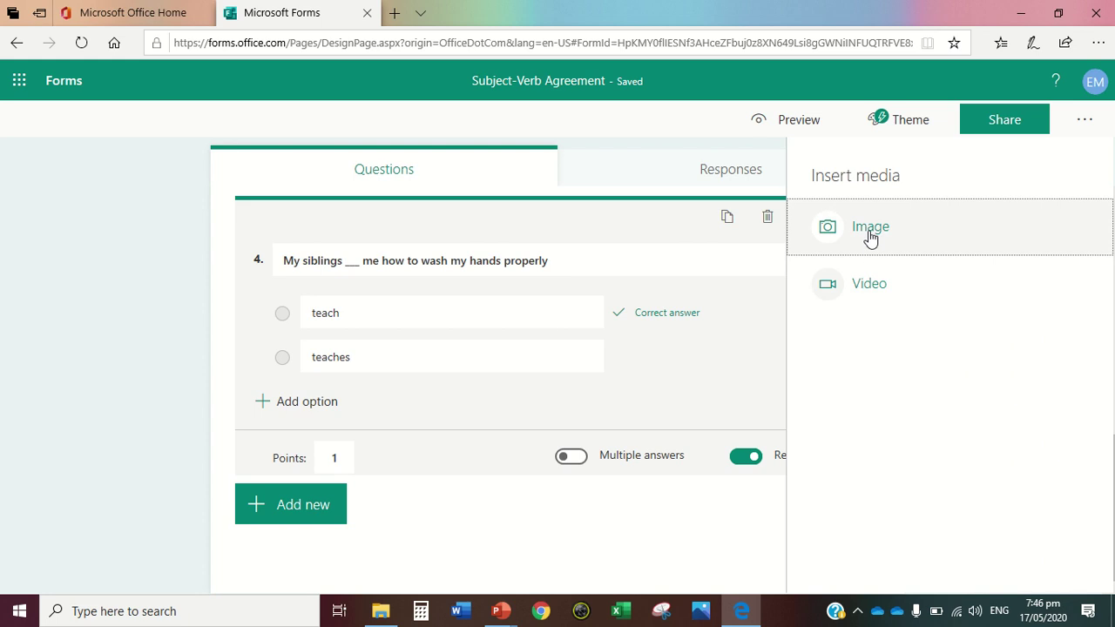
click(870, 237)
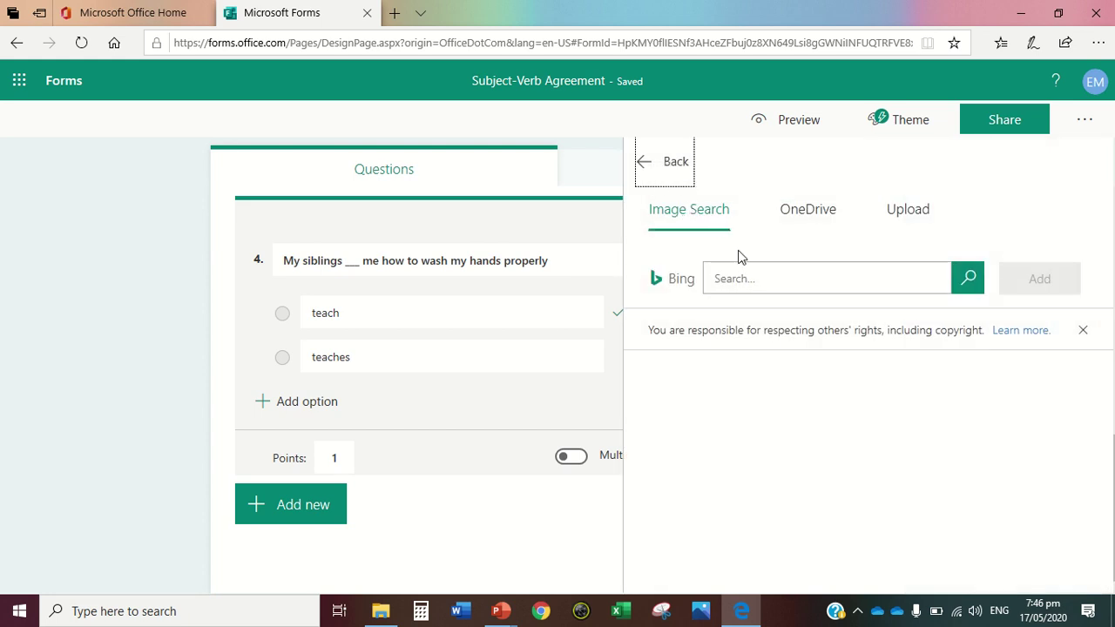
click(913, 221)
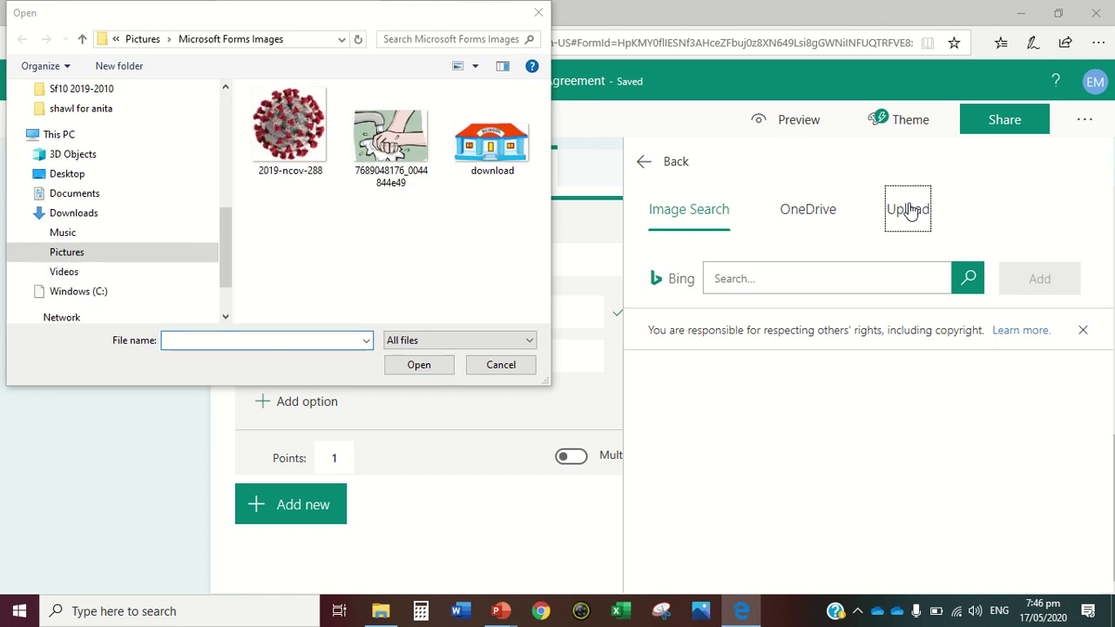
click(422, 146)
click(413, 366)
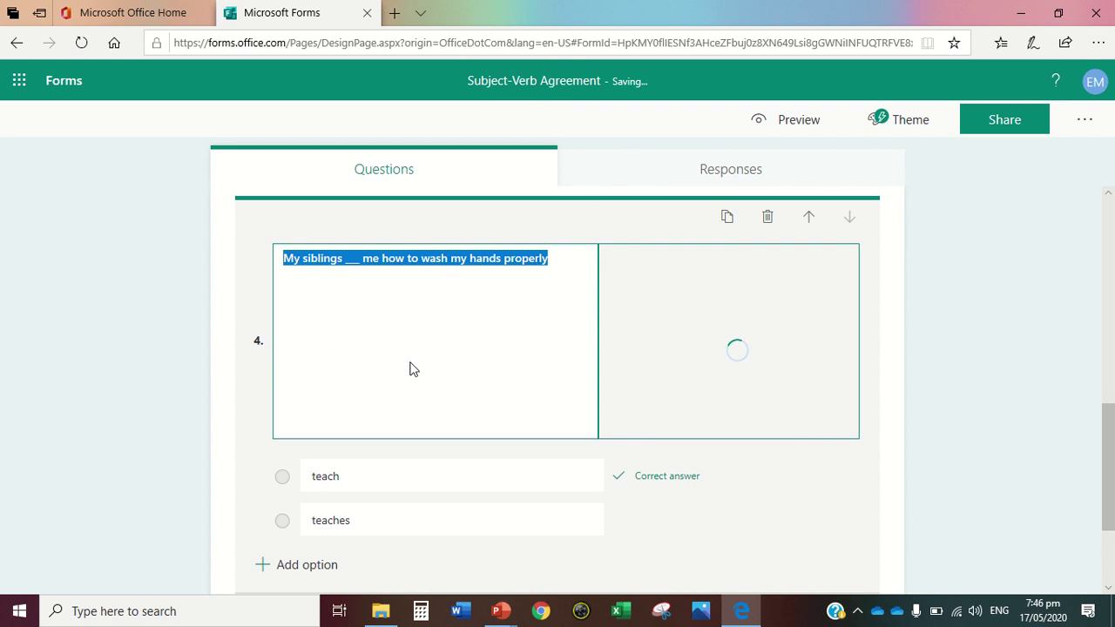
scroll(411, 369, up, 2)
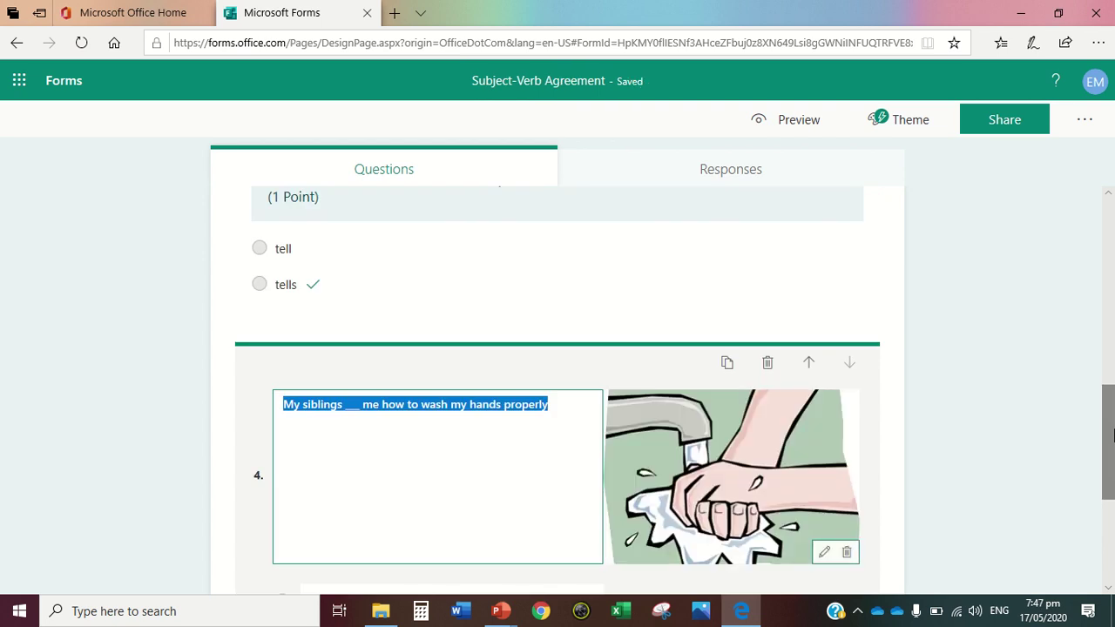
drag(1108, 427, 1111, 504)
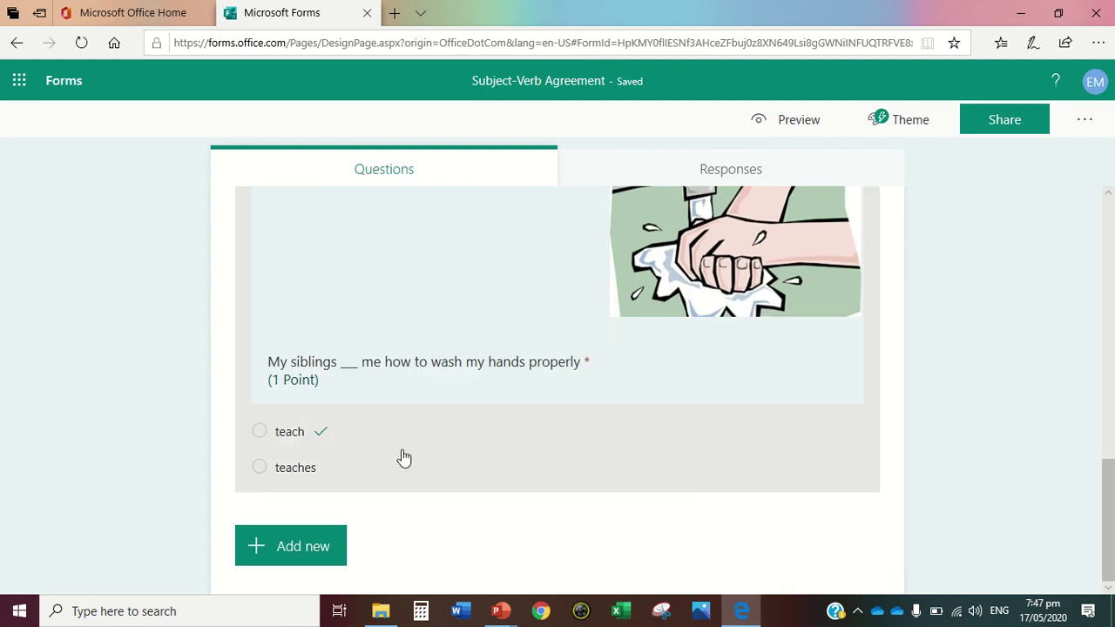
Preview the quiz in the computer layout and switch the preview to the mobile layout
drag(1109, 492, 923, 128)
click(790, 122)
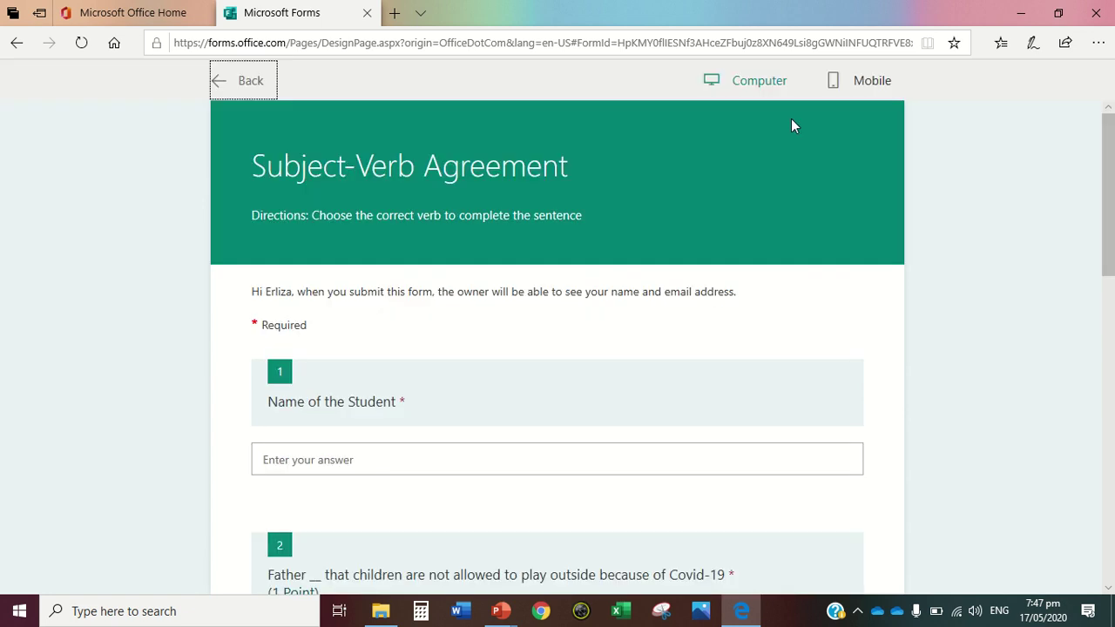
click(760, 87)
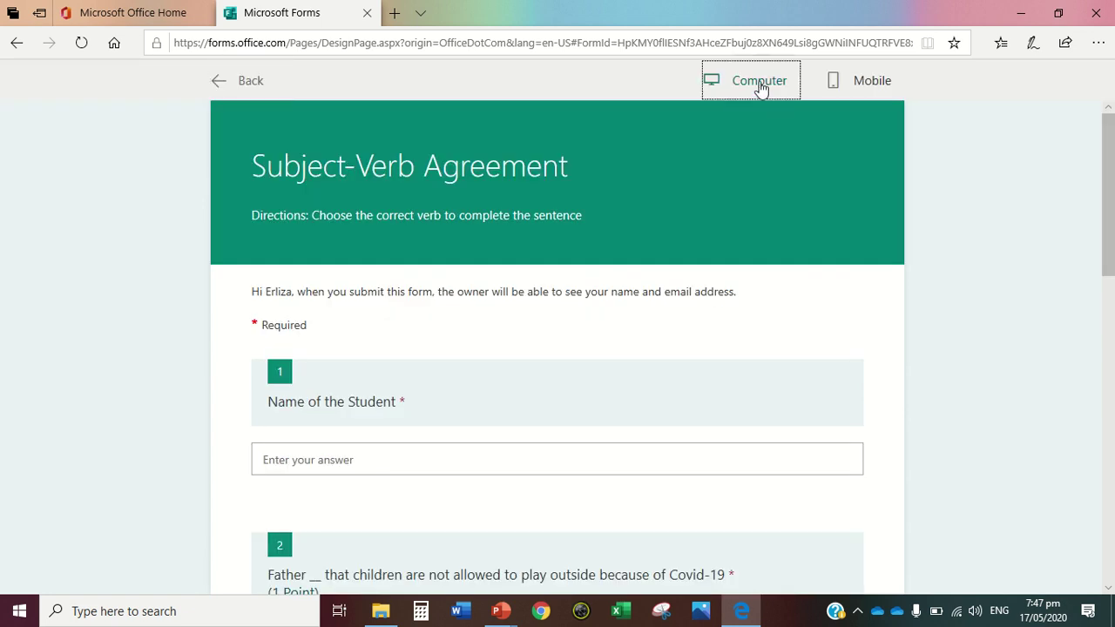
drag(1109, 229, 1110, 174)
click(865, 80)
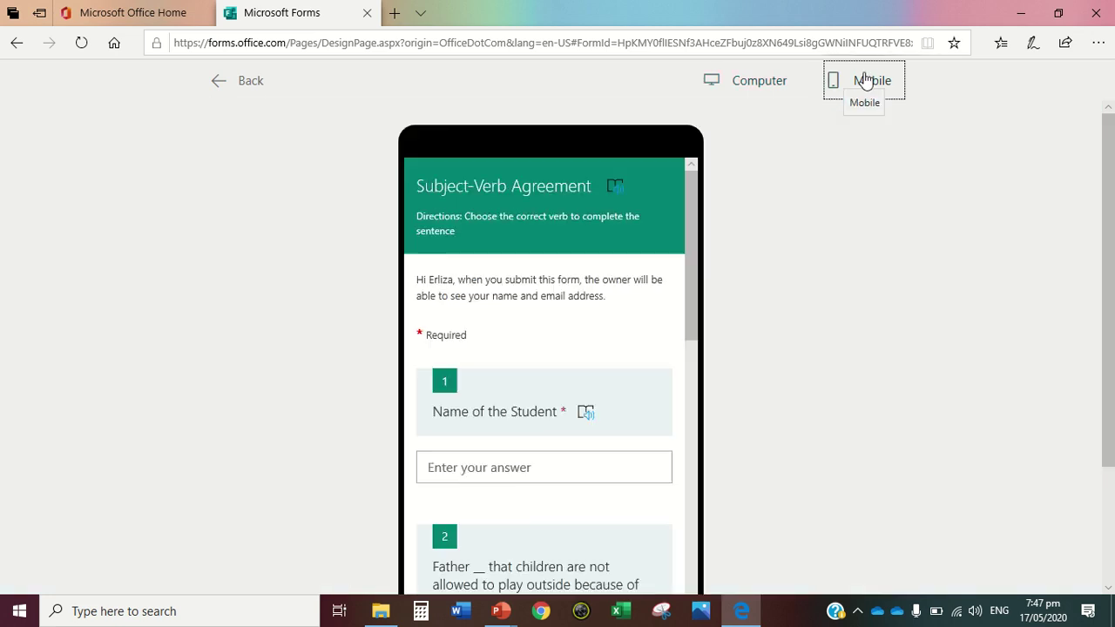
drag(692, 208, 731, 179)
Enter the student's name in question 1 of the mobile preview and answer question 2 with "says"
click(526, 468)
text(Erly)
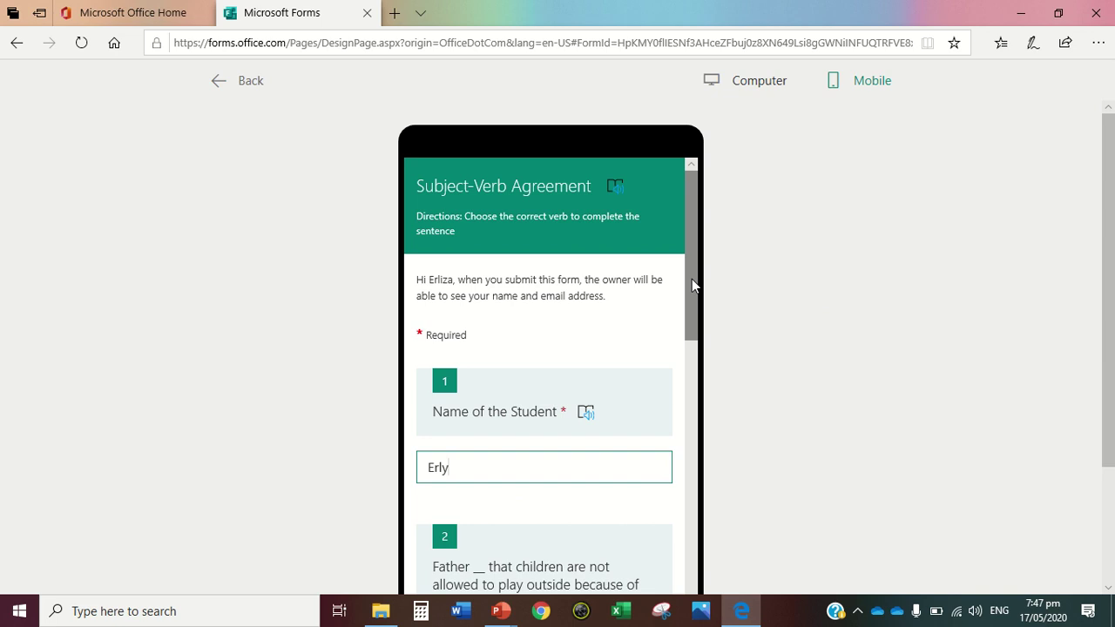
drag(692, 279, 687, 418)
click(440, 340)
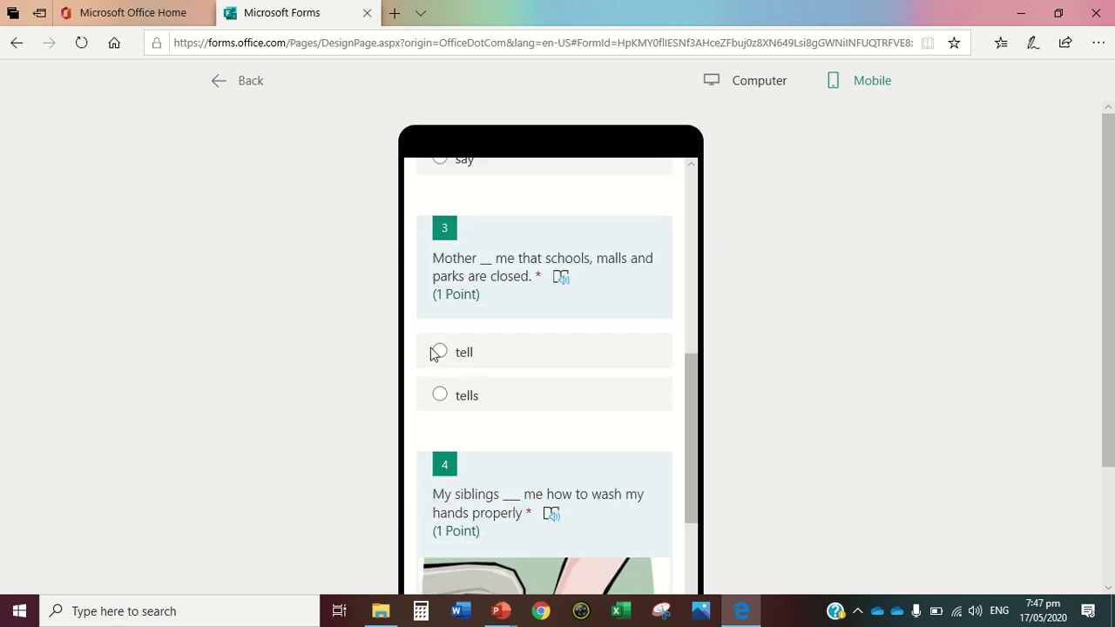
Choose "tell" for question 3 and "teach" for question 4, and try to submit the response
click(440, 352)
drag(691, 401, 707, 497)
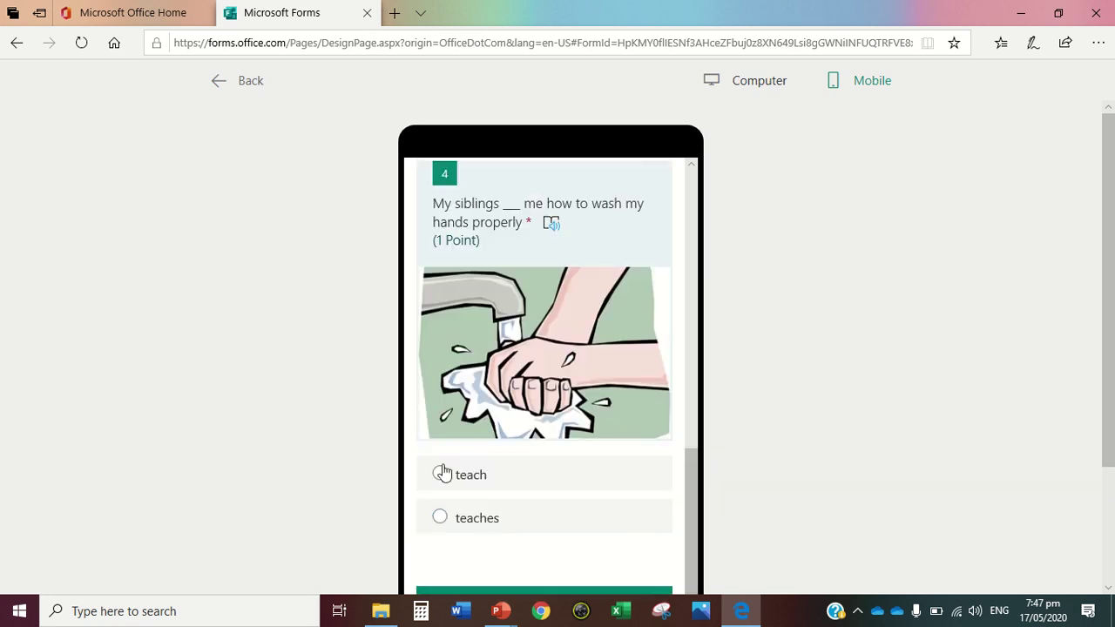
click(442, 473)
drag(688, 492, 691, 533)
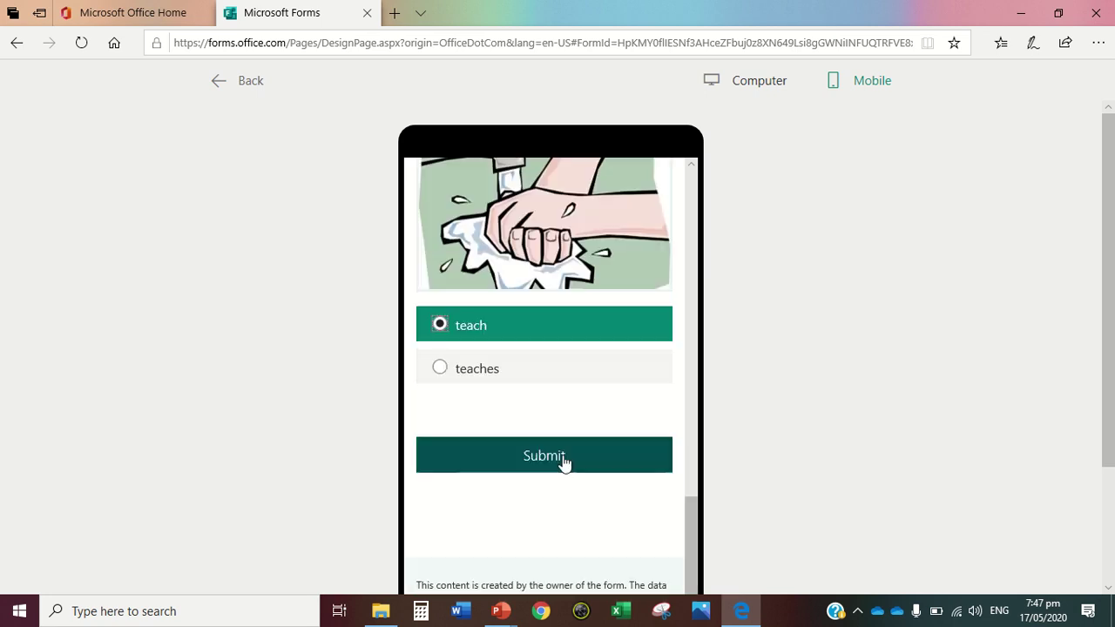
click(559, 462)
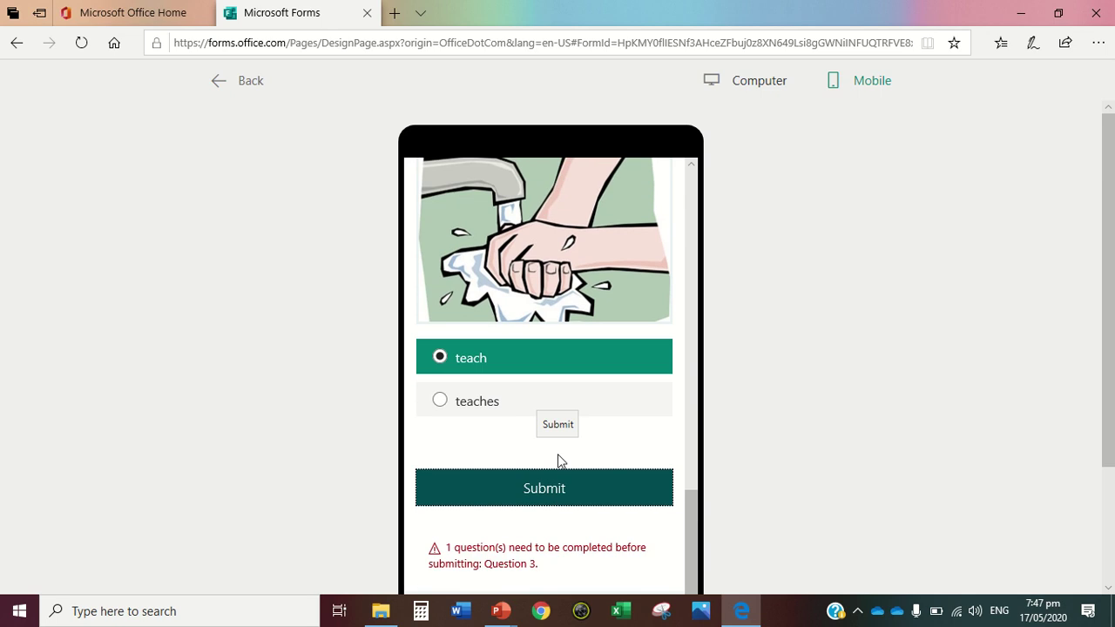
Answer the incomplete question 3 with "tell", submit the response and open its results
drag(700, 528, 680, 403)
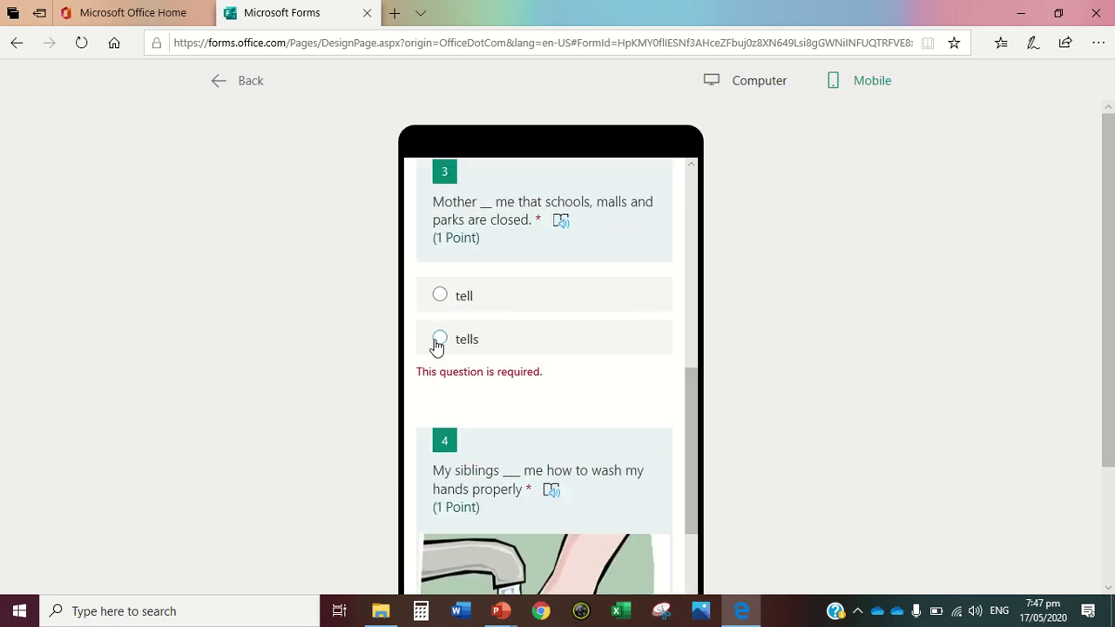
click(440, 296)
click(440, 296)
drag(694, 465, 693, 581)
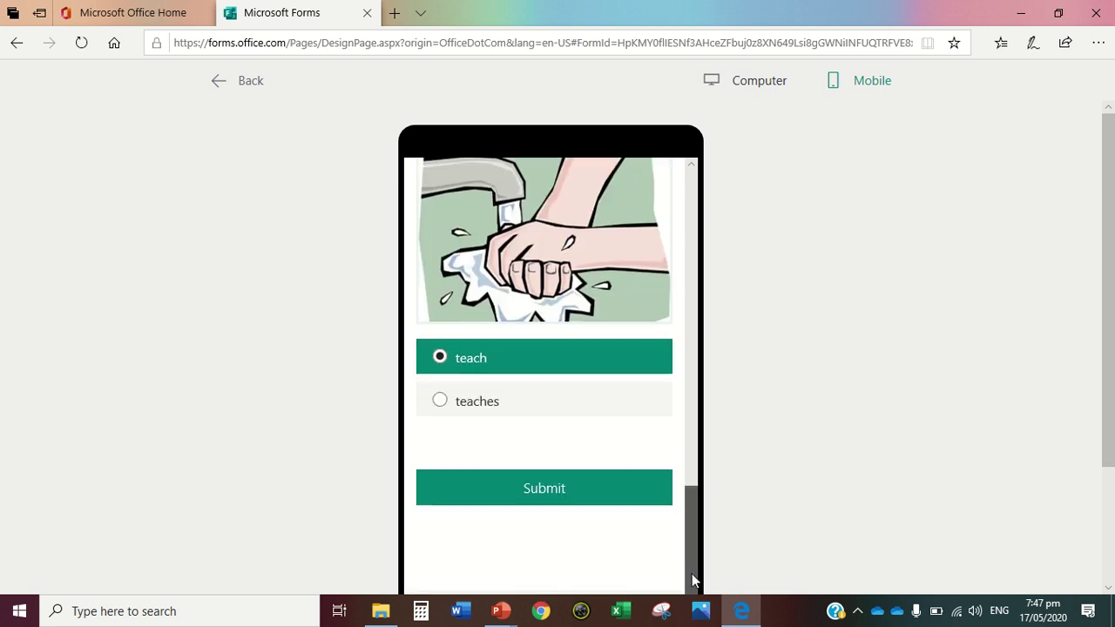
click(560, 490)
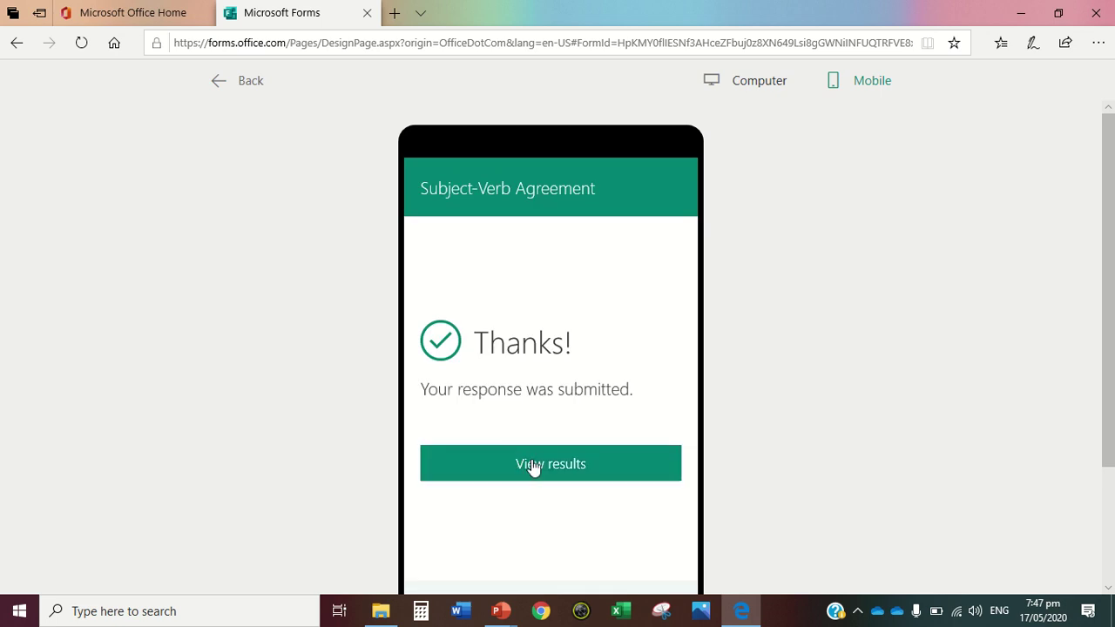
click(558, 478)
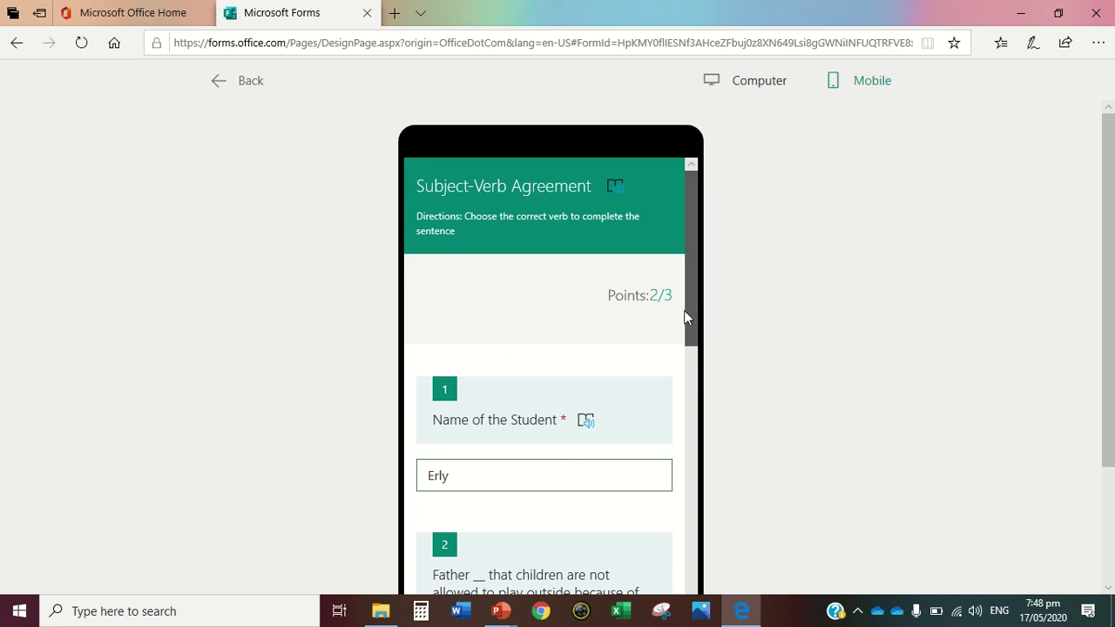
Review the graded answers in the mobile preview and return to the quiz editor
drag(690, 318, 667, 505)
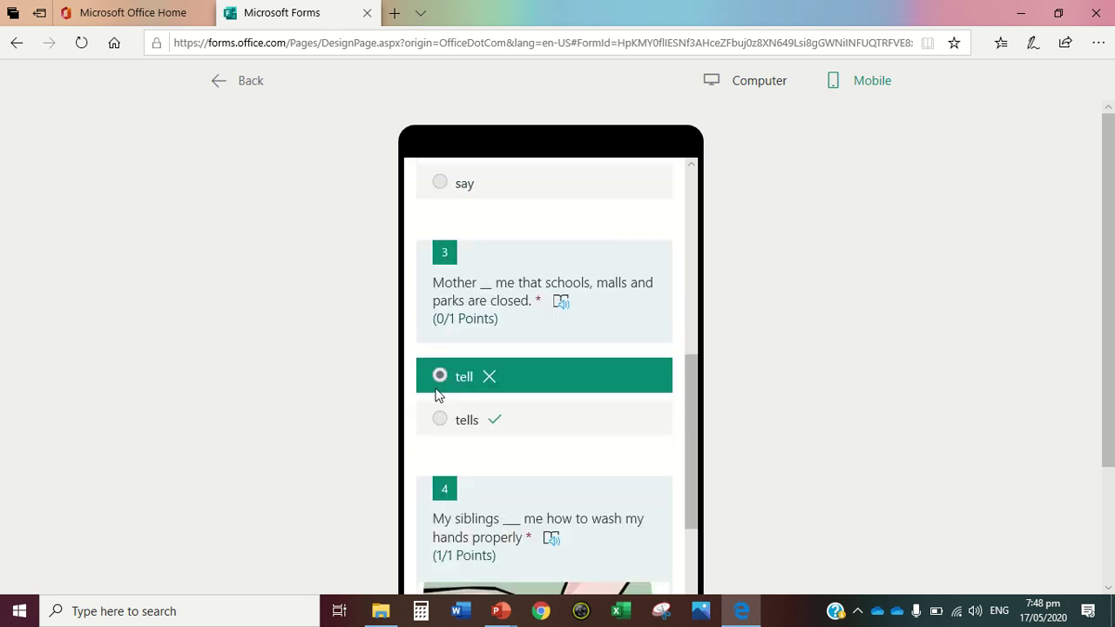
drag(696, 416, 747, 211)
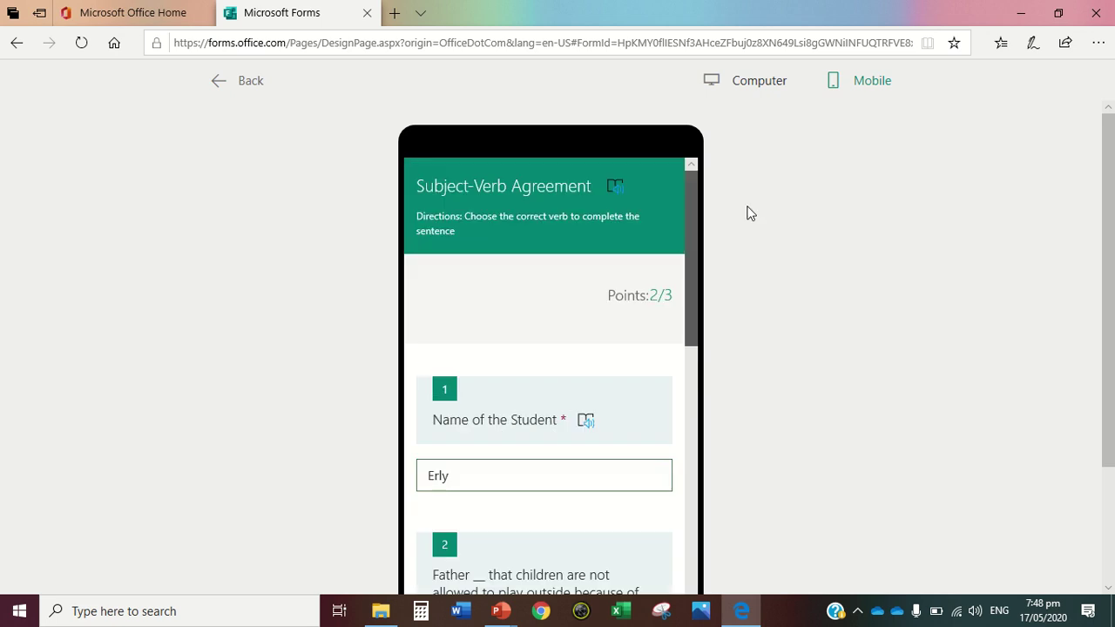
click(249, 80)
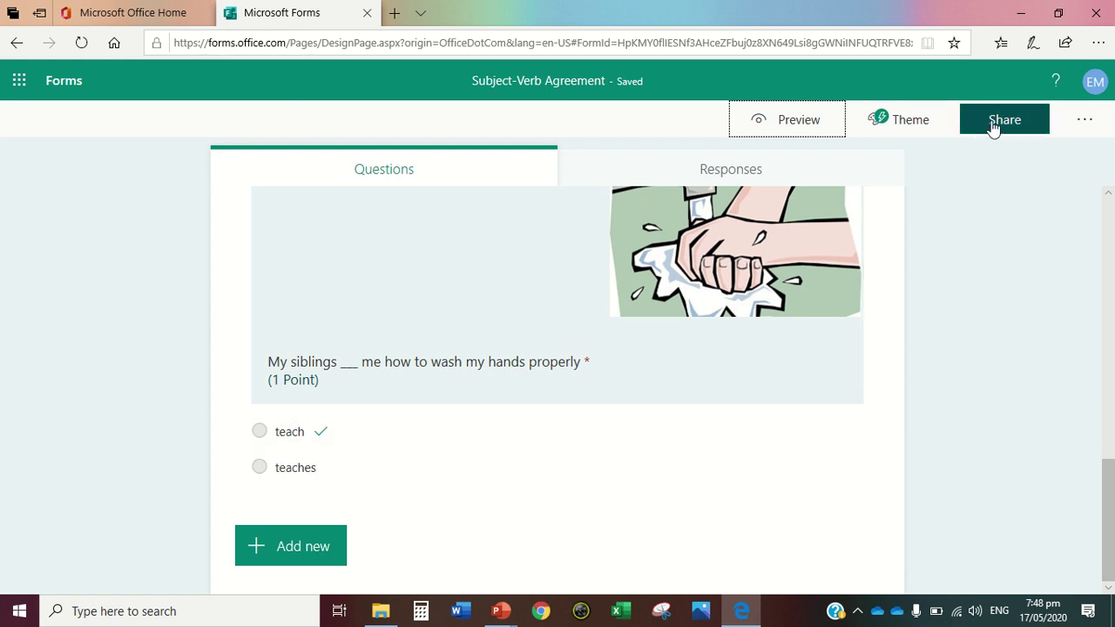
Open the quiz's sharing options and allow anyone with the link to respond
click(993, 127)
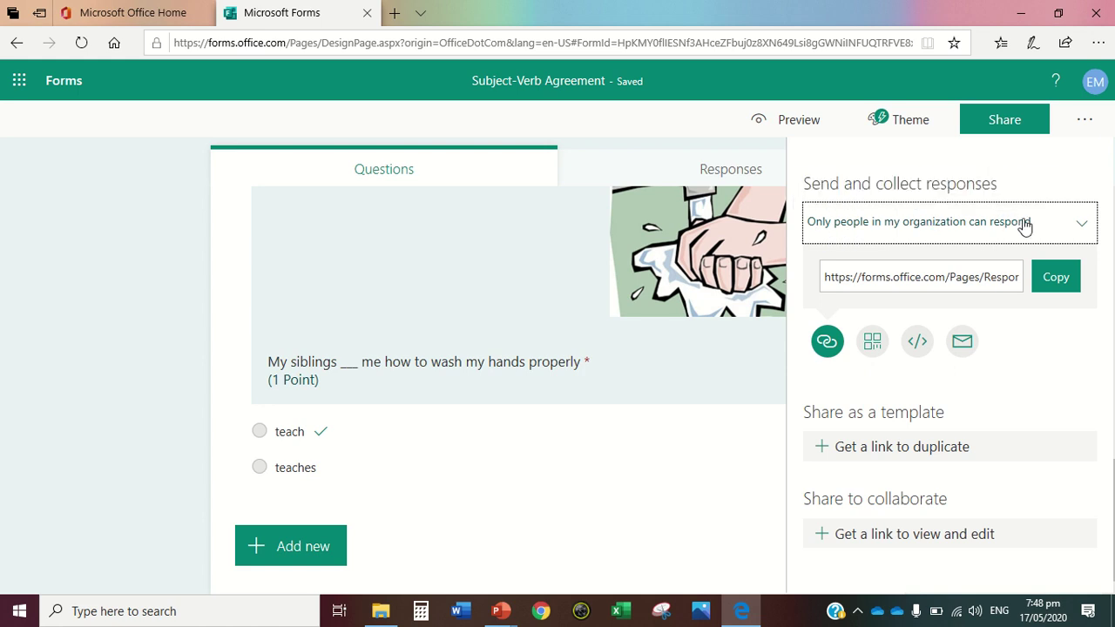
click(1085, 230)
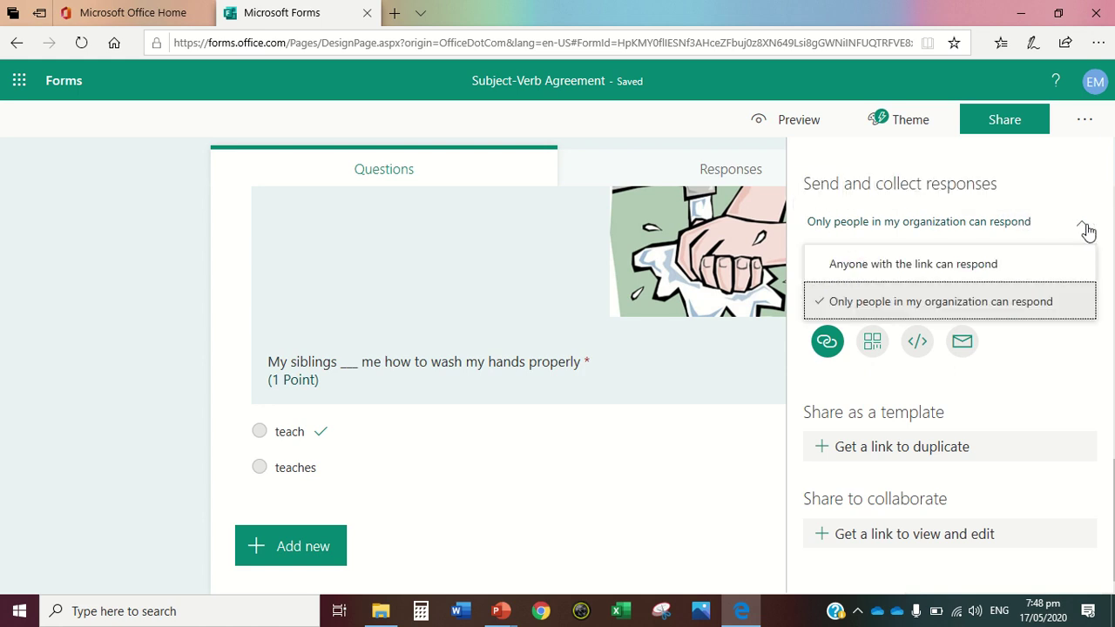
click(944, 272)
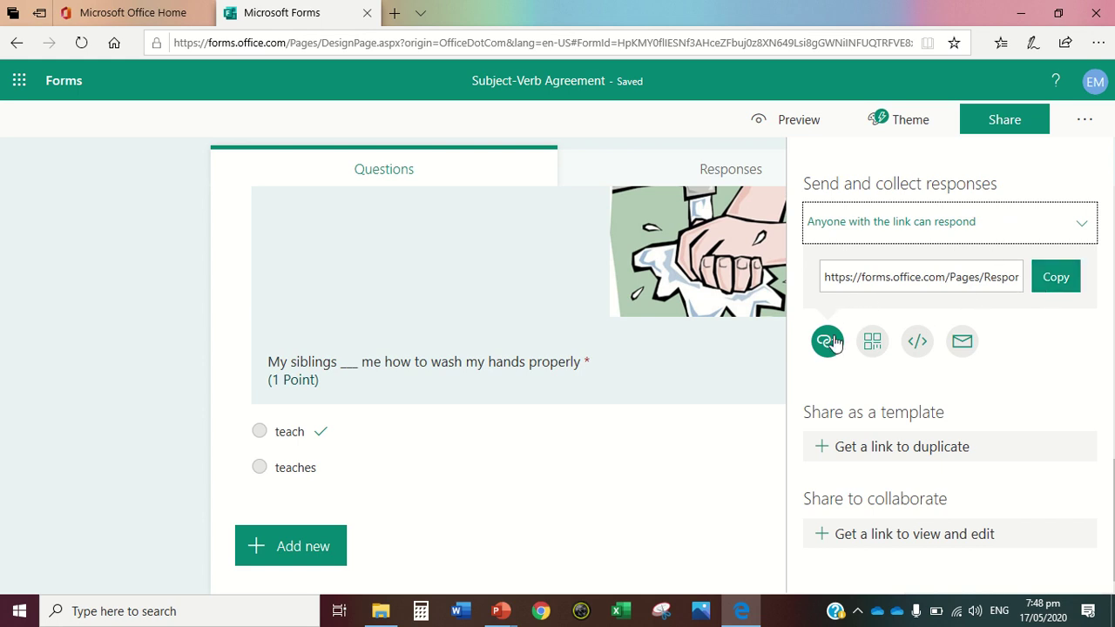
Look at the QR code sharing option and copy the quiz's response link
click(871, 345)
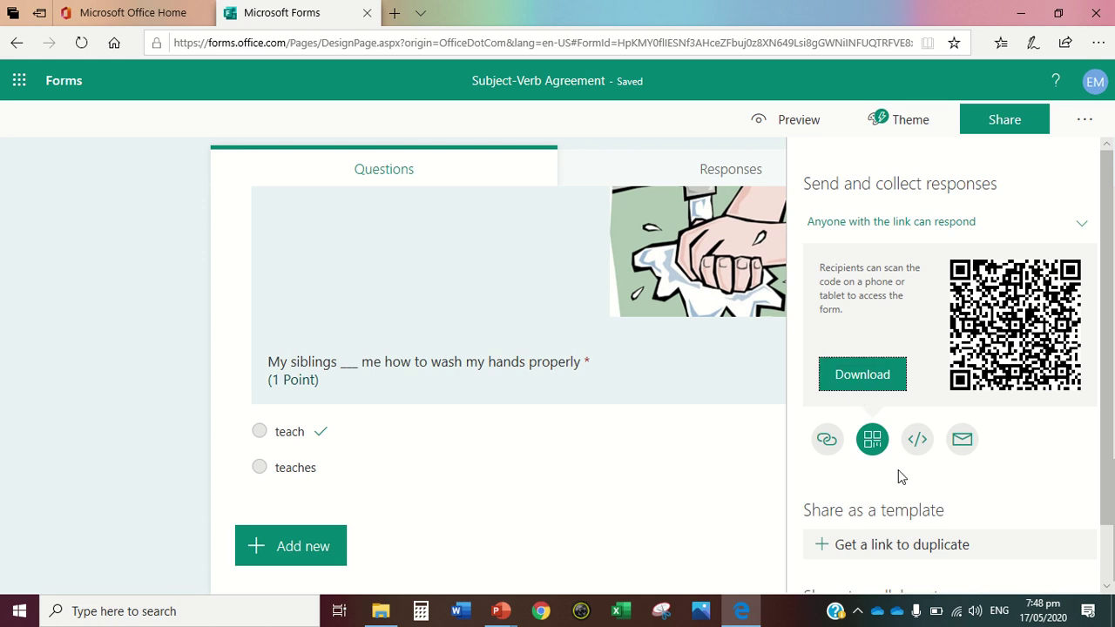
click(819, 446)
click(1072, 279)
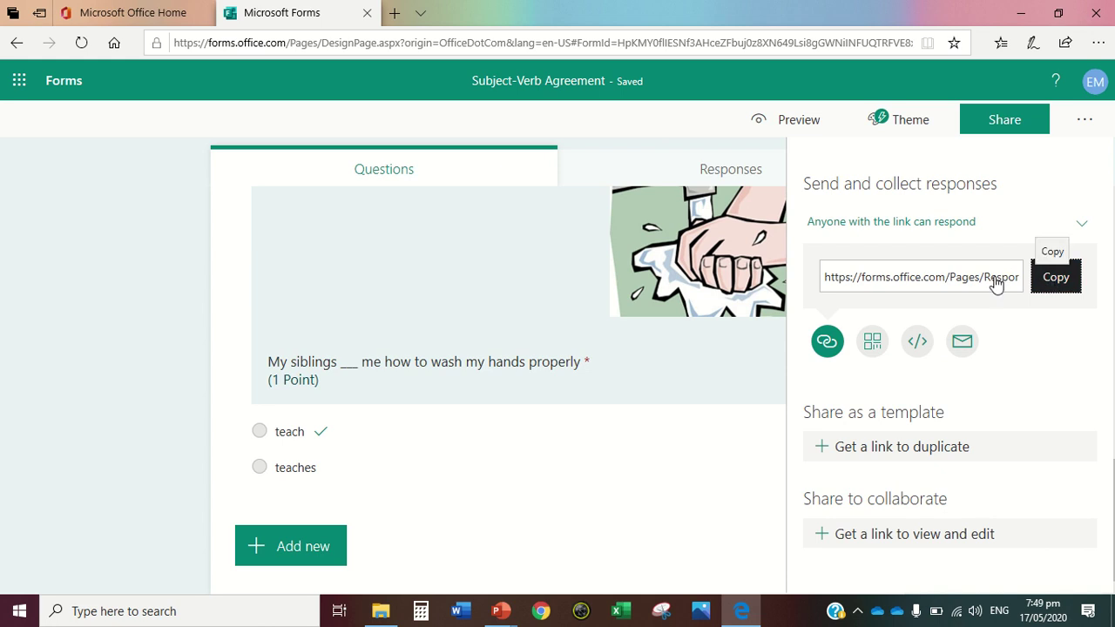
click(1051, 285)
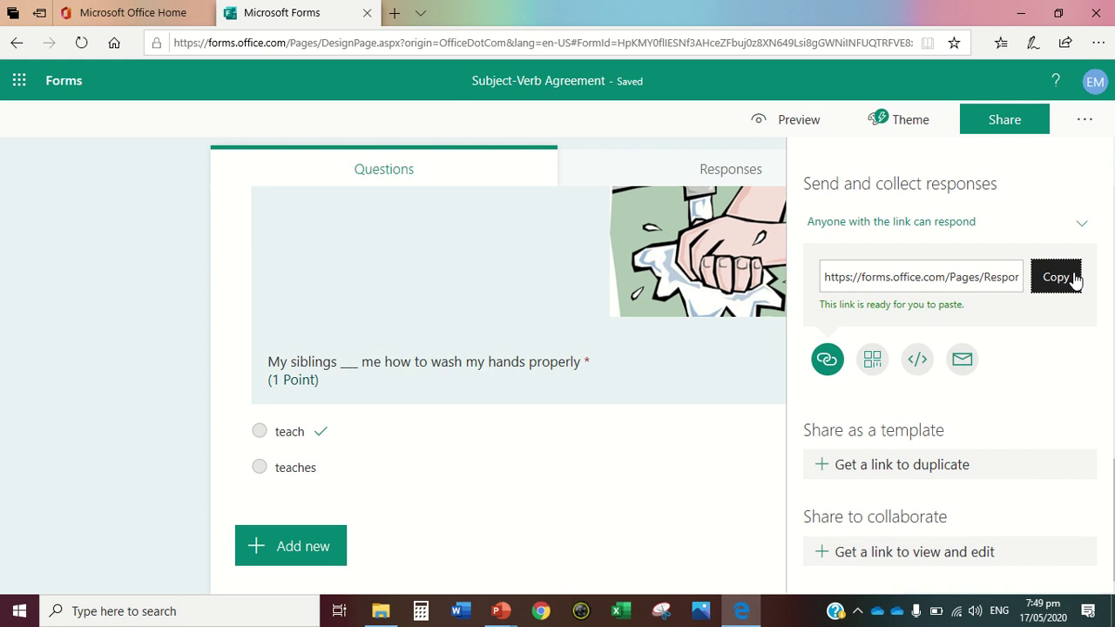
click(945, 277)
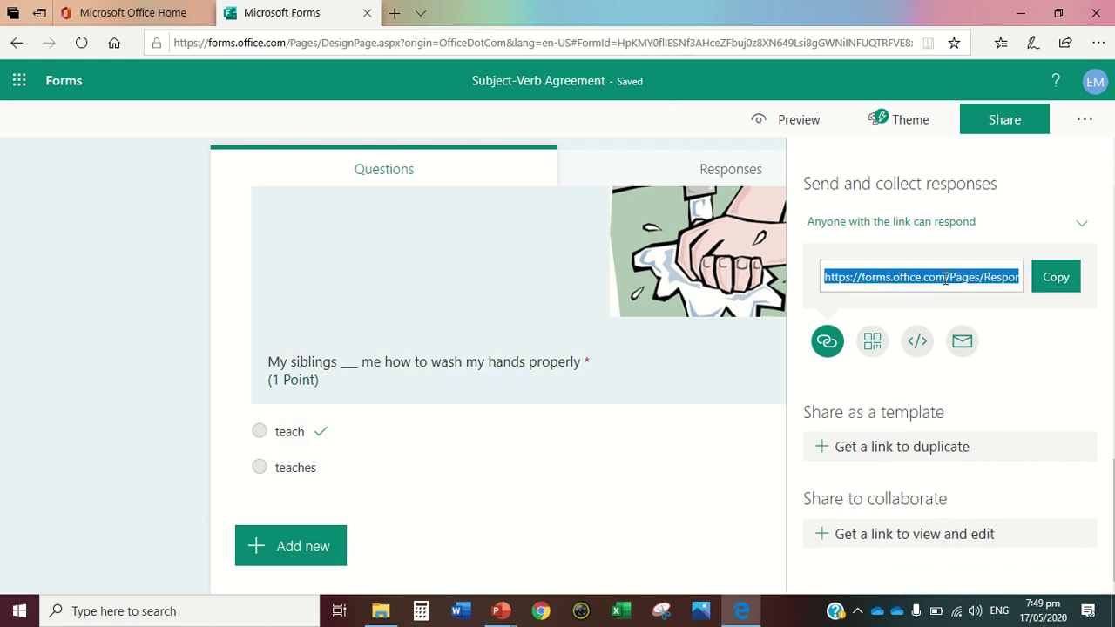
click(1061, 277)
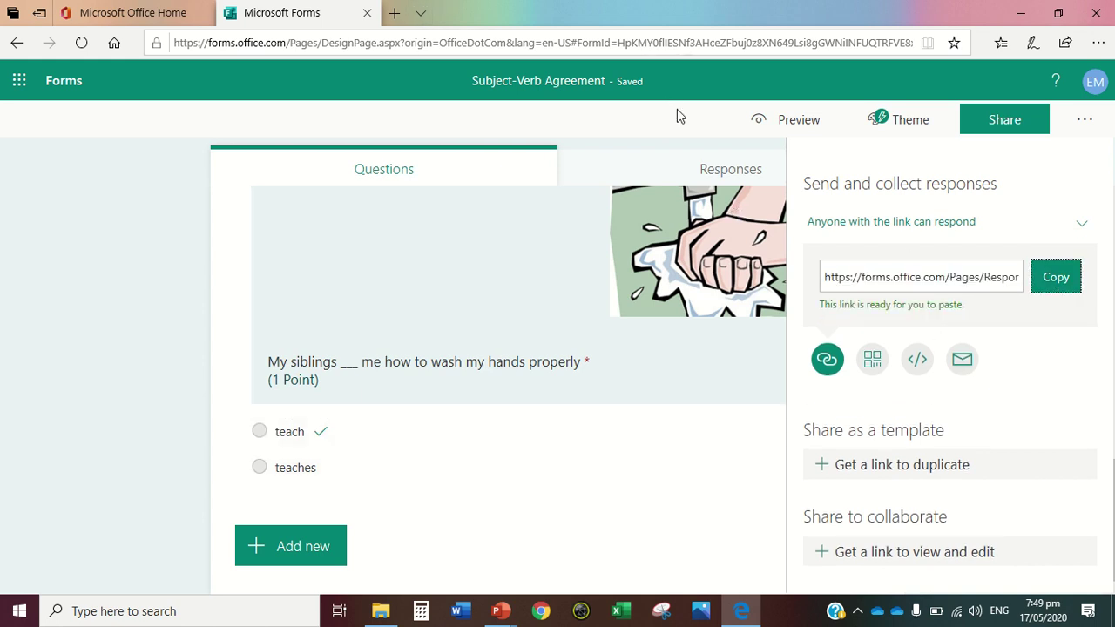
Open the copied quiz link in a new browser tab
click(396, 14)
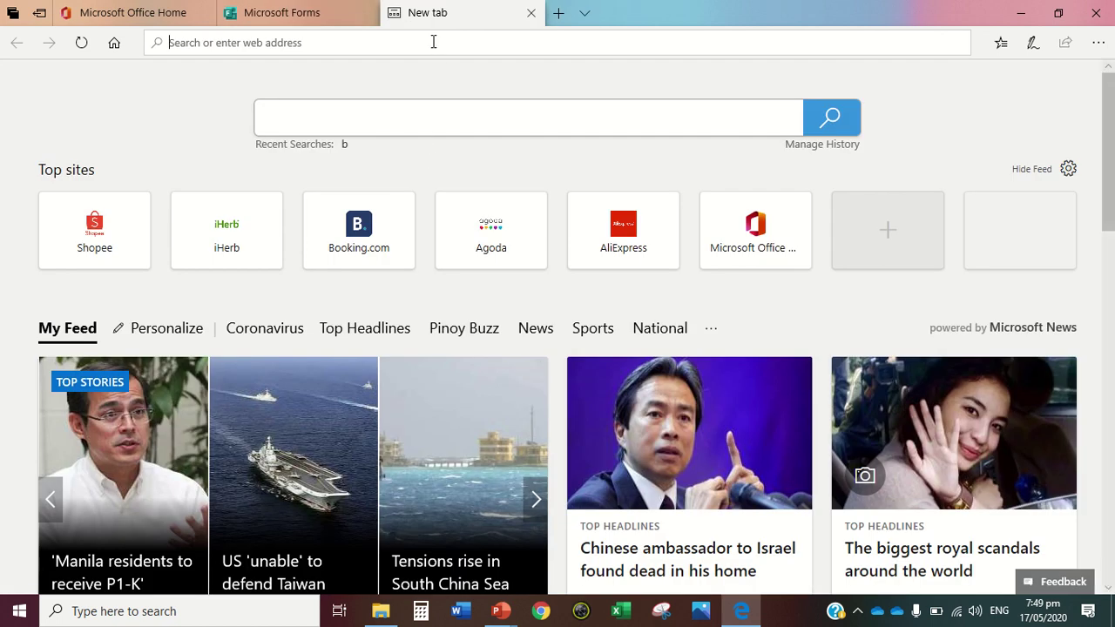
key(ctrl+v)
key(Return)
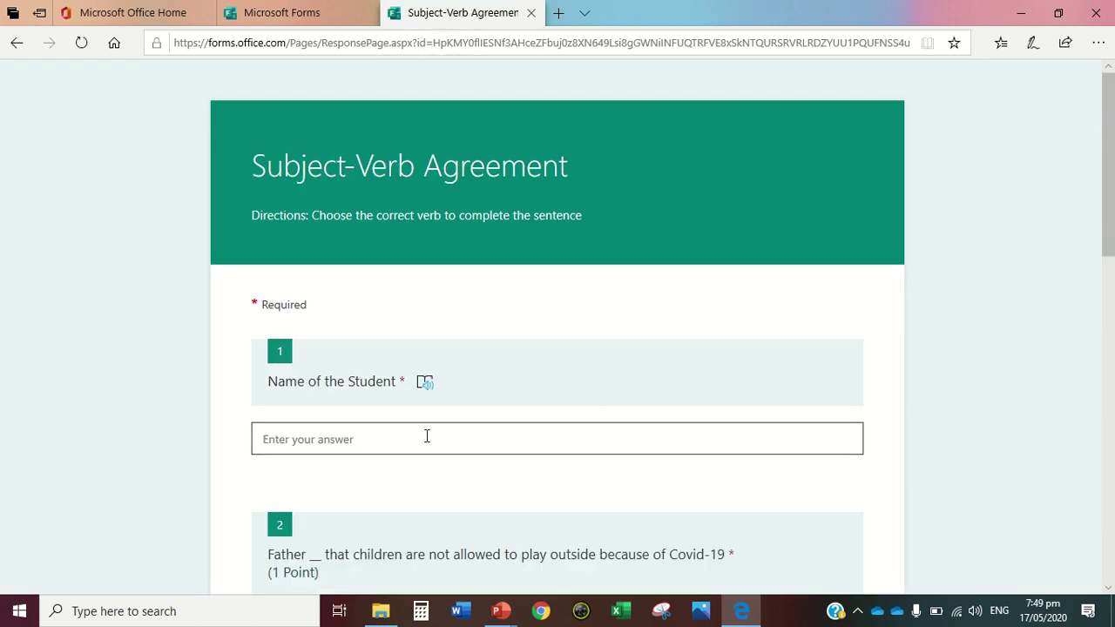
Enter the student's name in question 1 and answer question 2 with "says"
click(427, 437)
text(Joh)
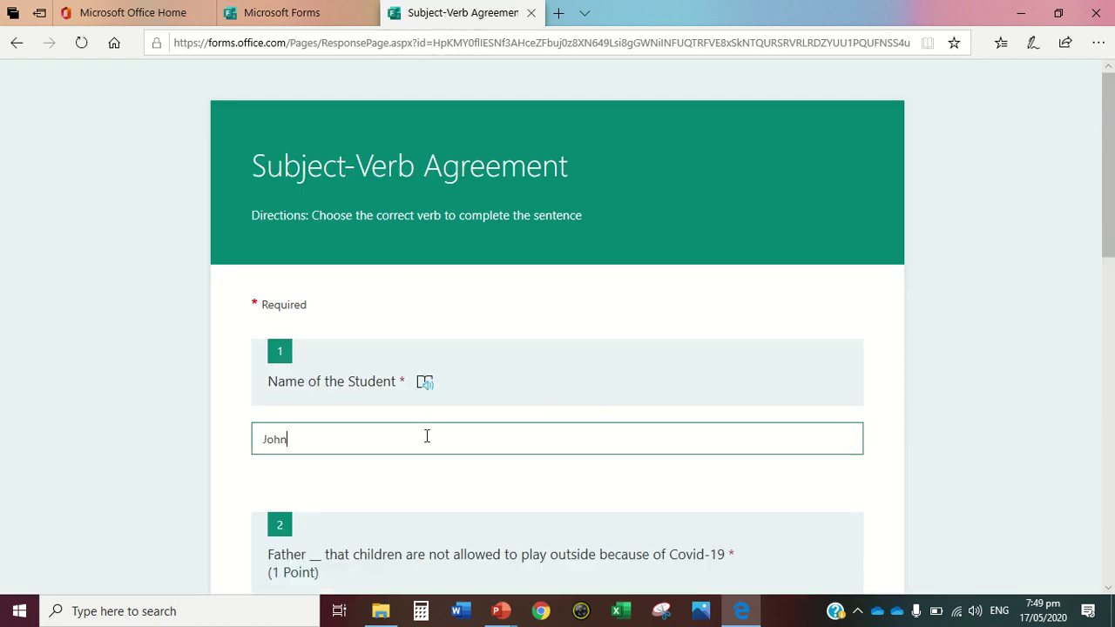
text(n)
drag(1108, 241, 1112, 353)
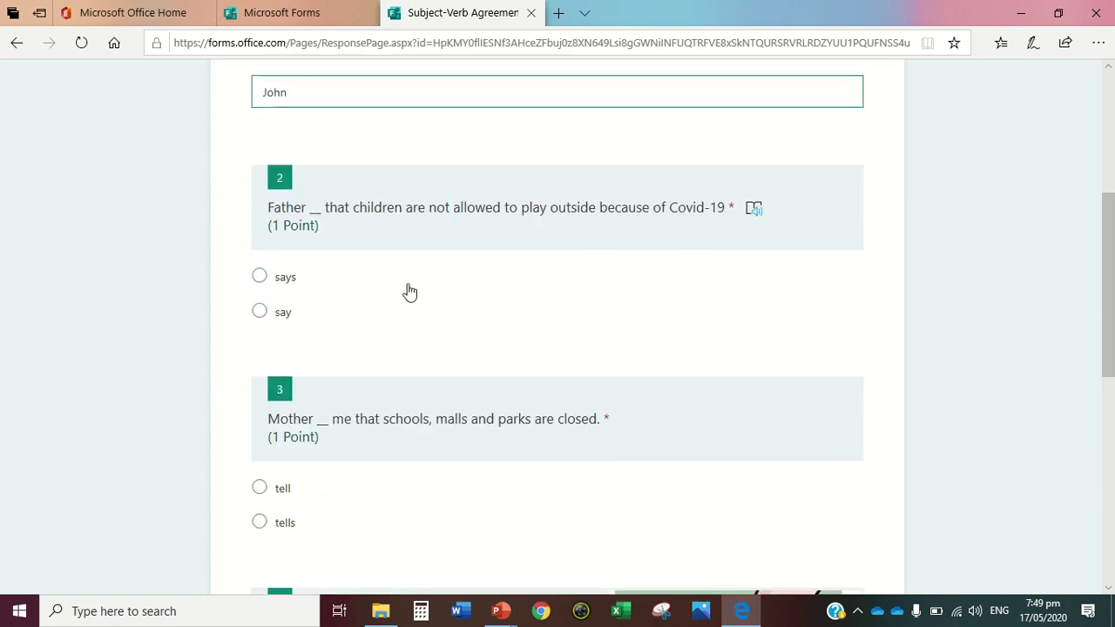
click(258, 276)
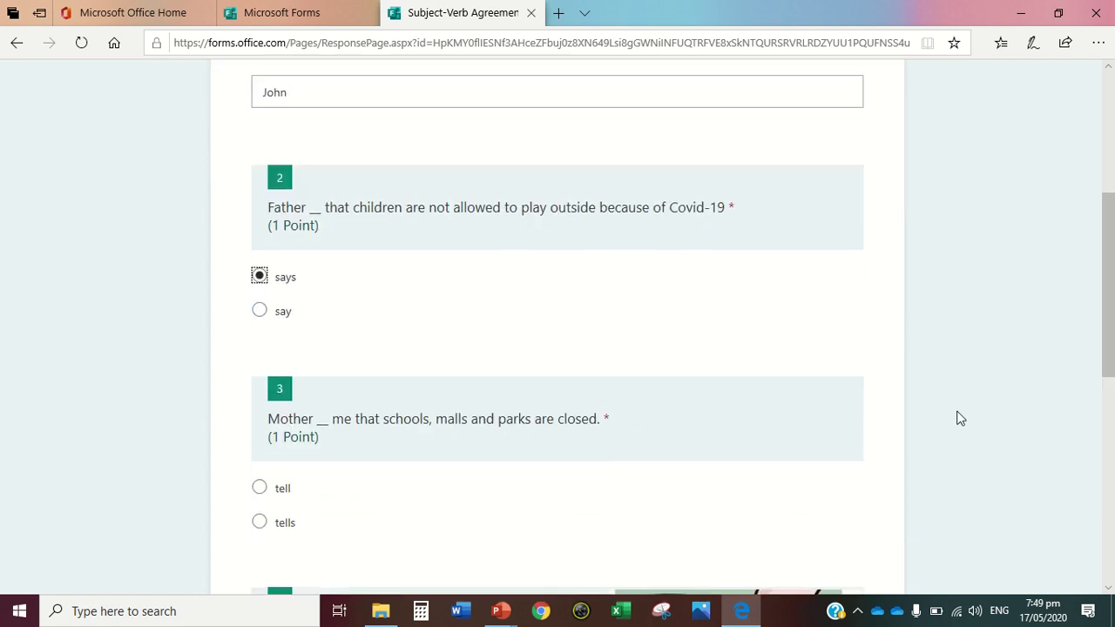
Answer question 3 with "tells" and question 4 with "teach", and submit the response
drag(1112, 358, 1112, 424)
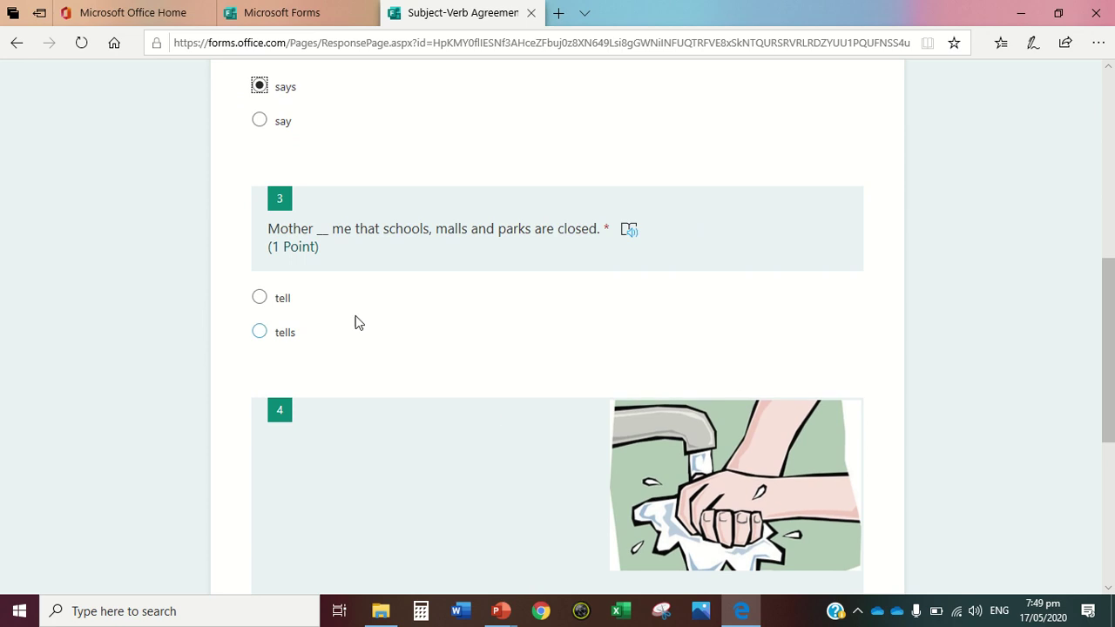
click(260, 333)
scroll(1108, 370, down, 3)
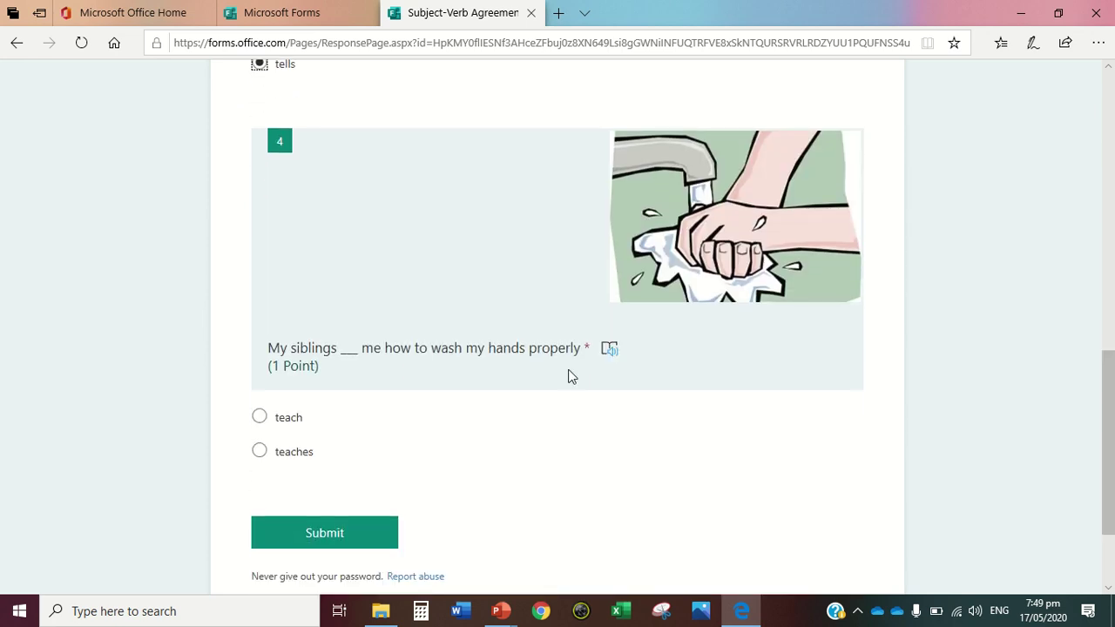
click(260, 417)
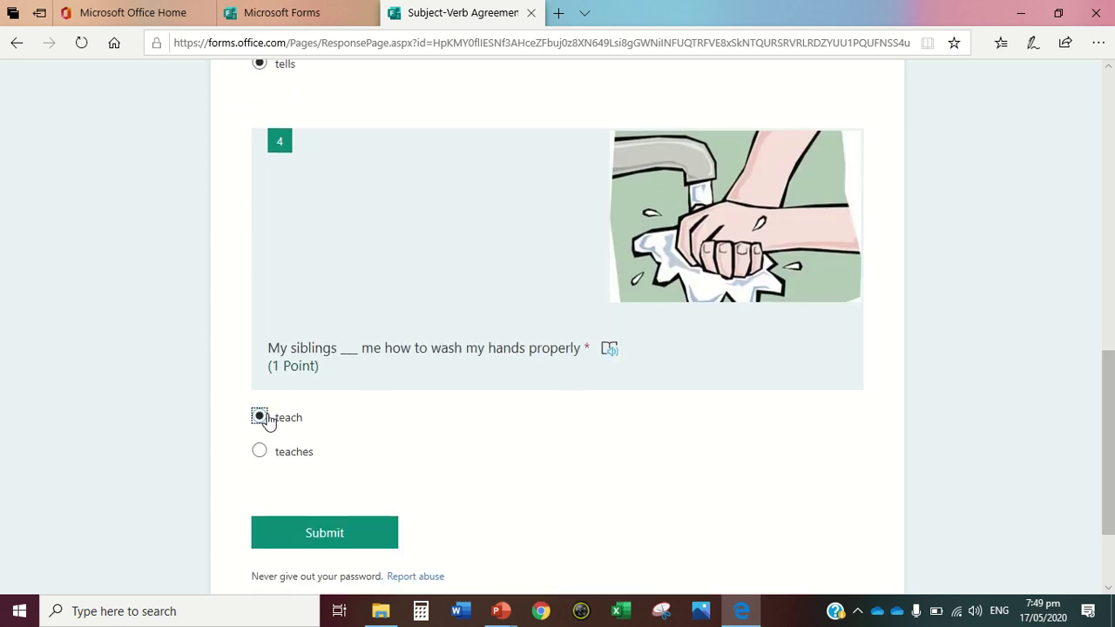
click(339, 533)
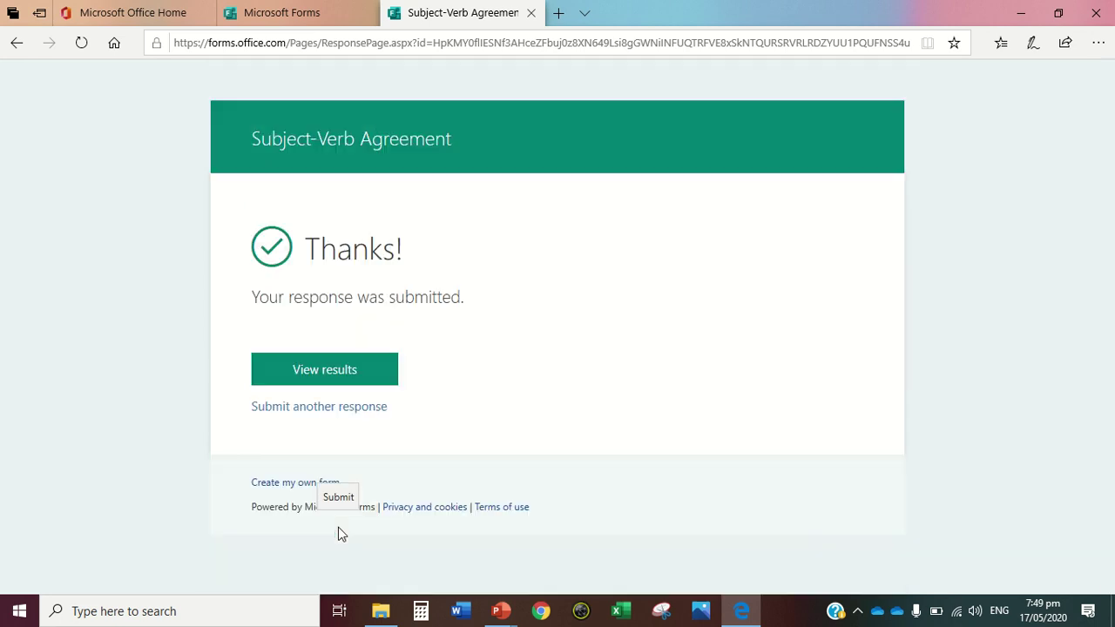
Open the results of the submitted response and review the score and marked answers
click(321, 377)
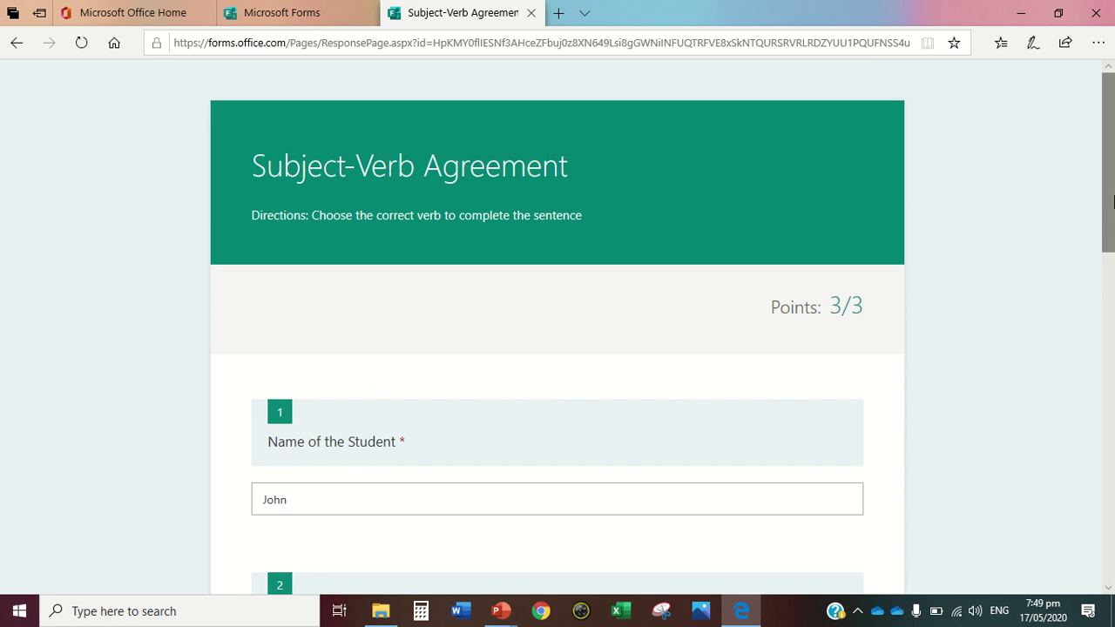
scroll(1112, 261, down, 2)
scroll(1112, 272, down, 6)
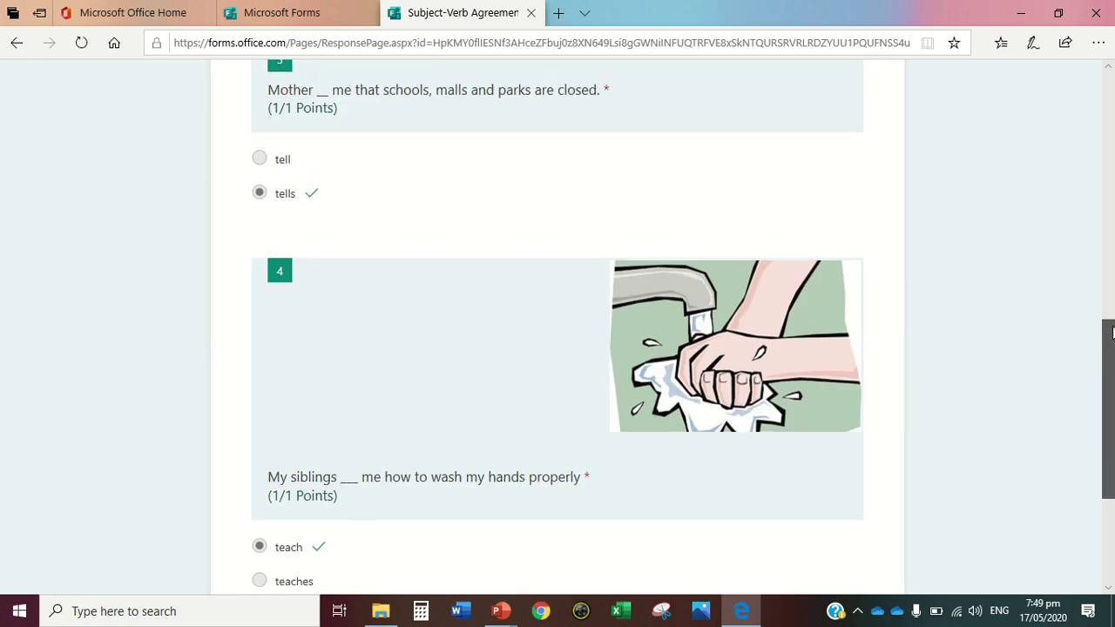
scroll(1112, 273, up, 8)
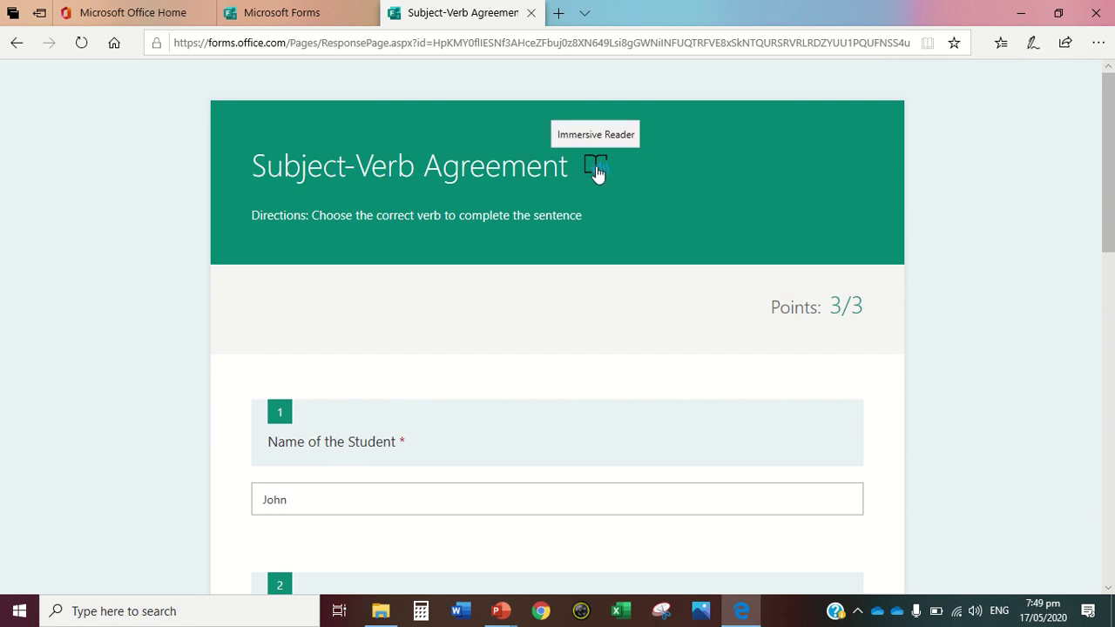
Open the quiz title and directions in Immersive Reader and have them read aloud
click(599, 176)
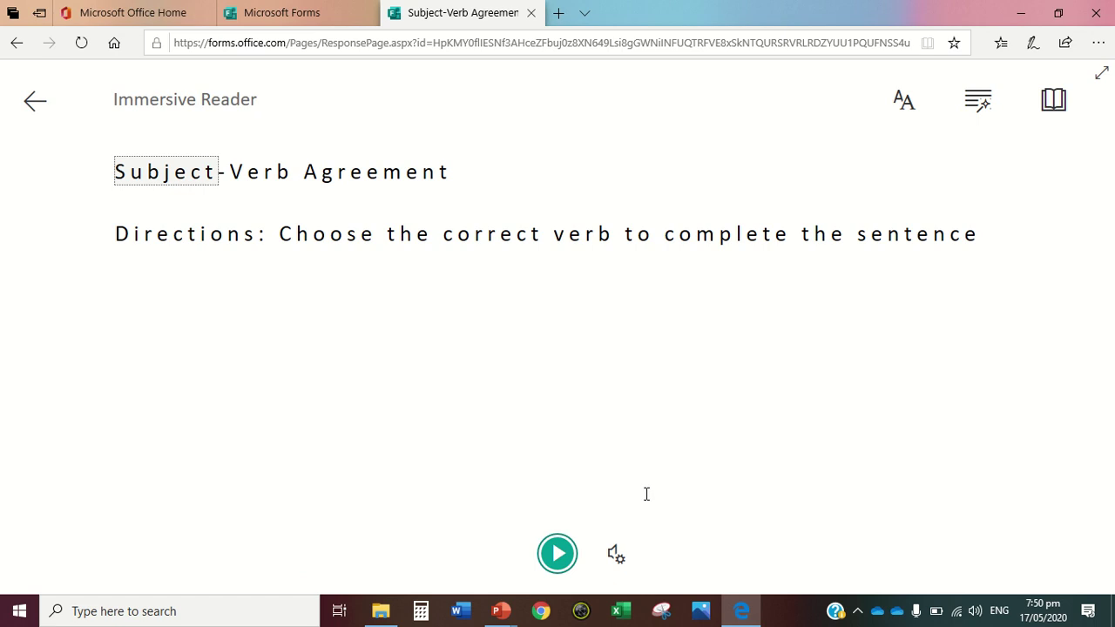
click(558, 553)
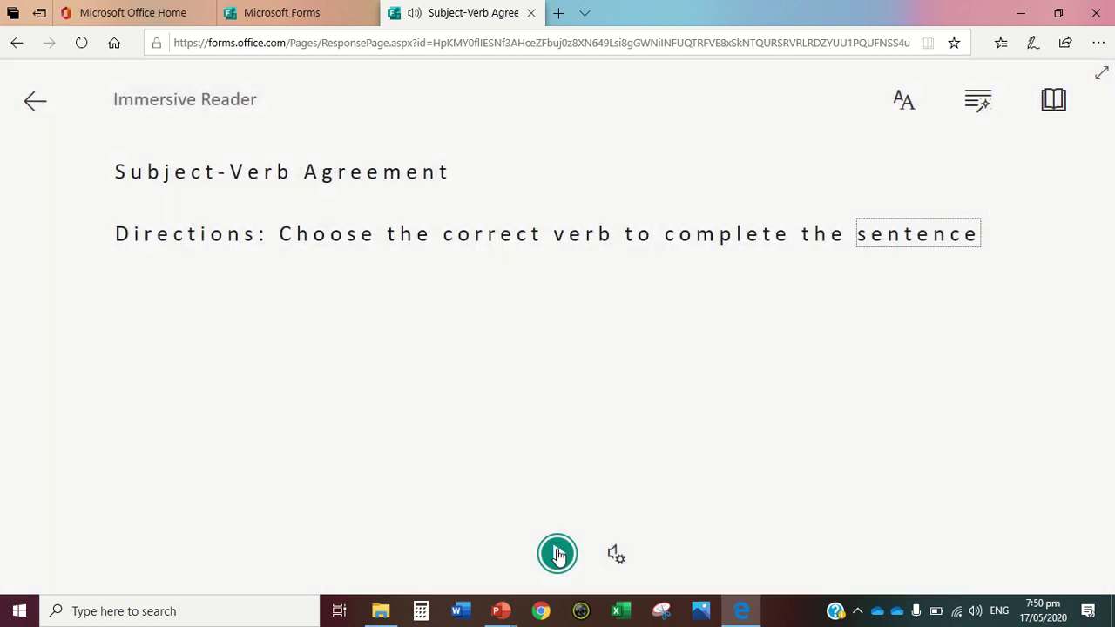
Set the Immersive Reader text size to 20 and try the Sitka font before choosing Comic Sans
click(906, 103)
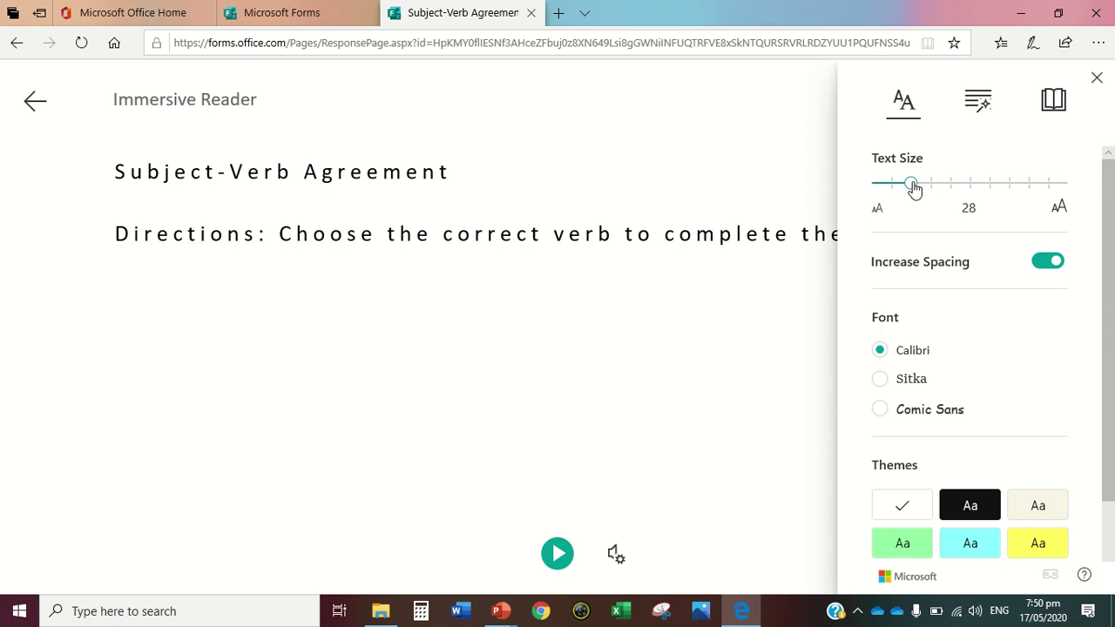
drag(913, 188, 899, 191)
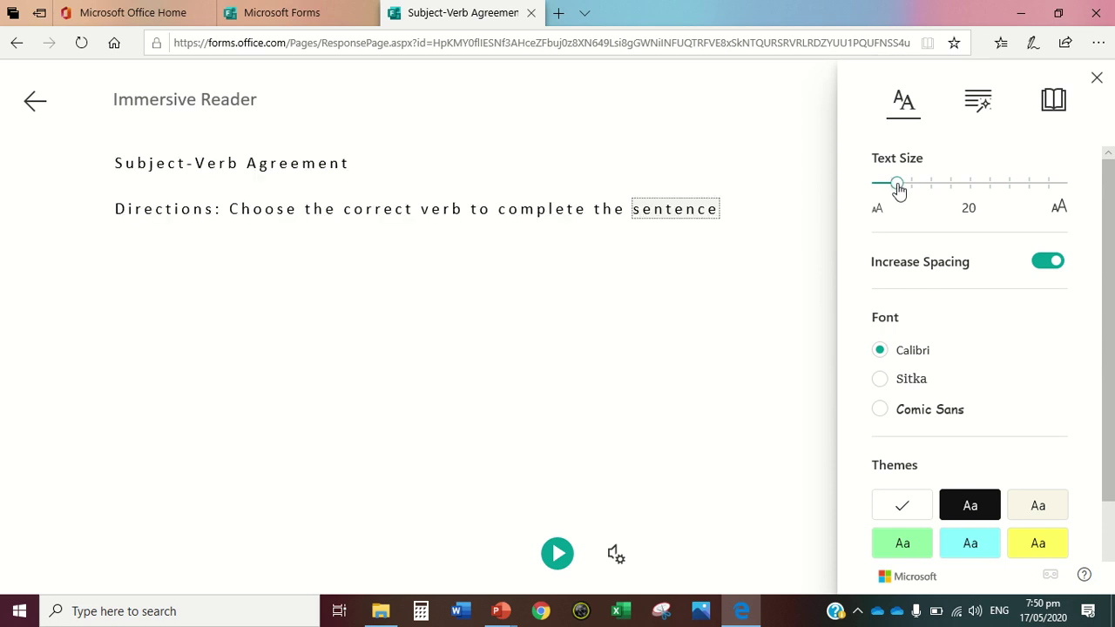
mouse_move(898, 189)
mouse_down()
mouse_move(965, 197)
mouse_move(892, 190)
mouse_up()
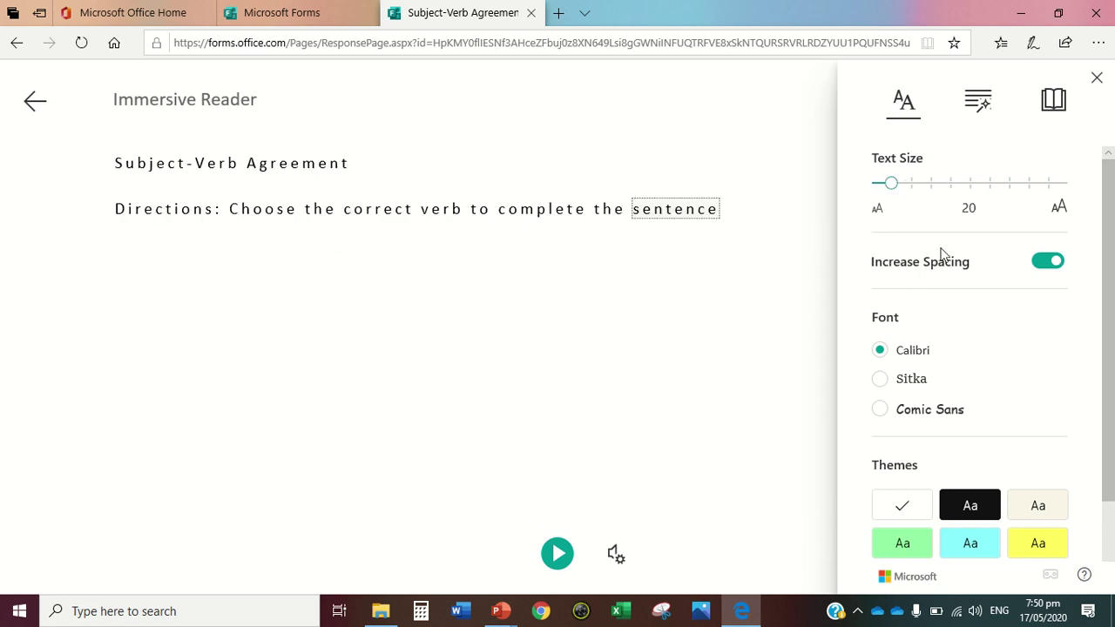
click(881, 380)
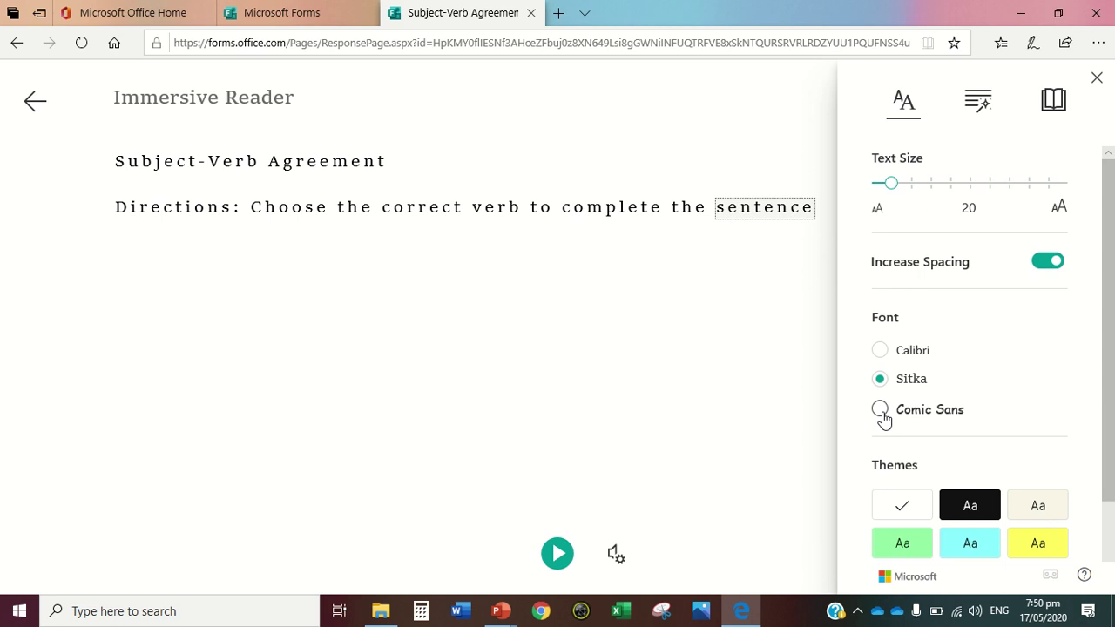
click(881, 415)
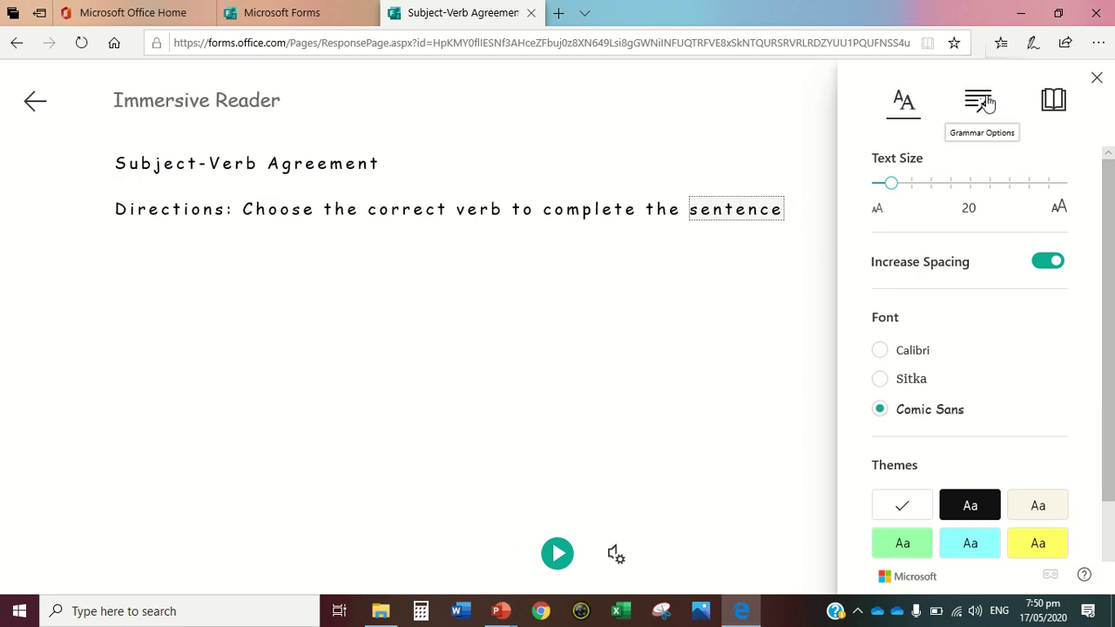
Split the Immersive Reader text into syllables, and try highlighting nouns before highlighting only the verbs
click(987, 105)
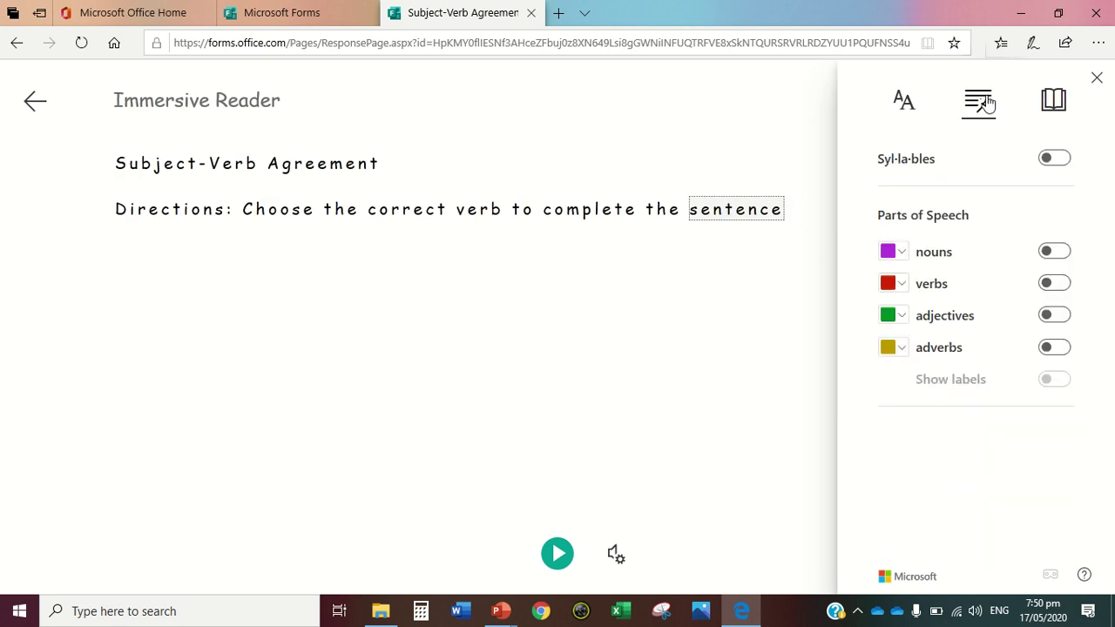
click(1059, 160)
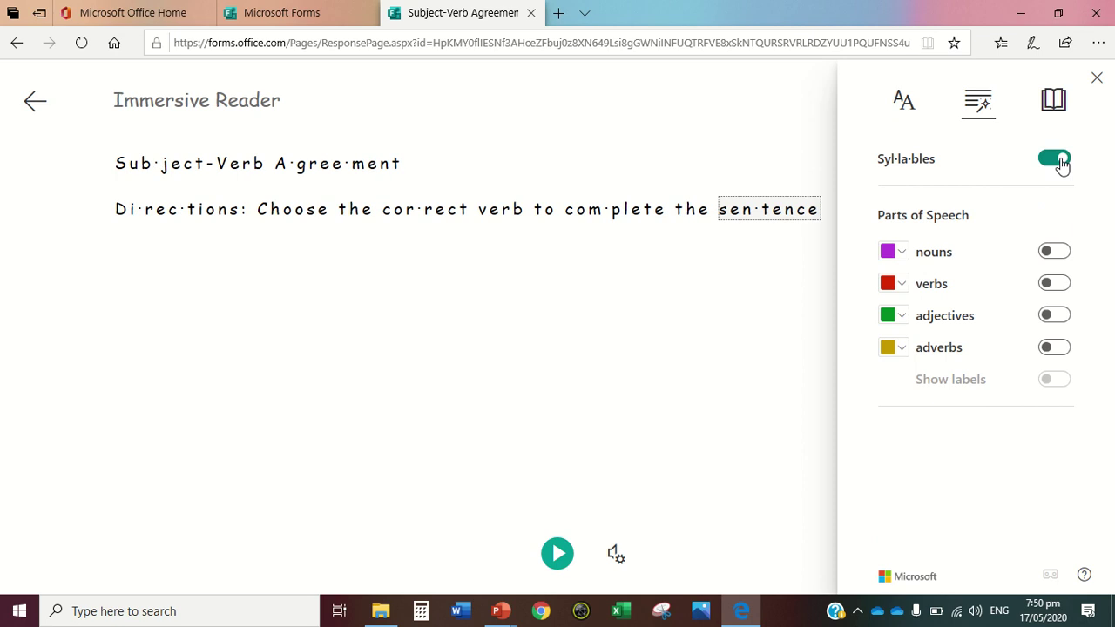
click(1054, 251)
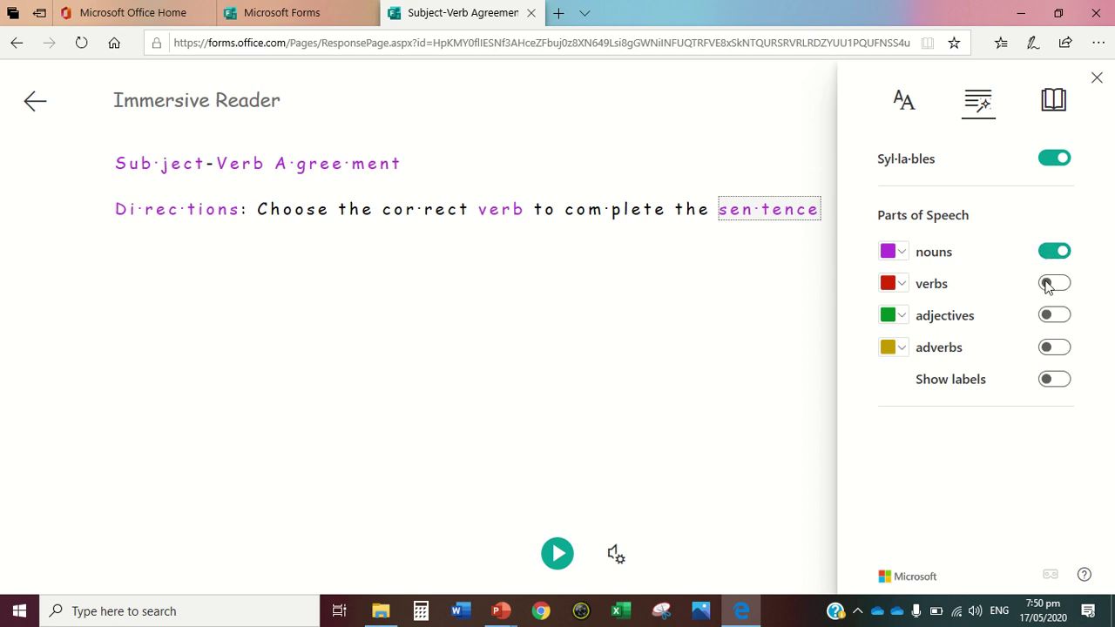
click(1052, 259)
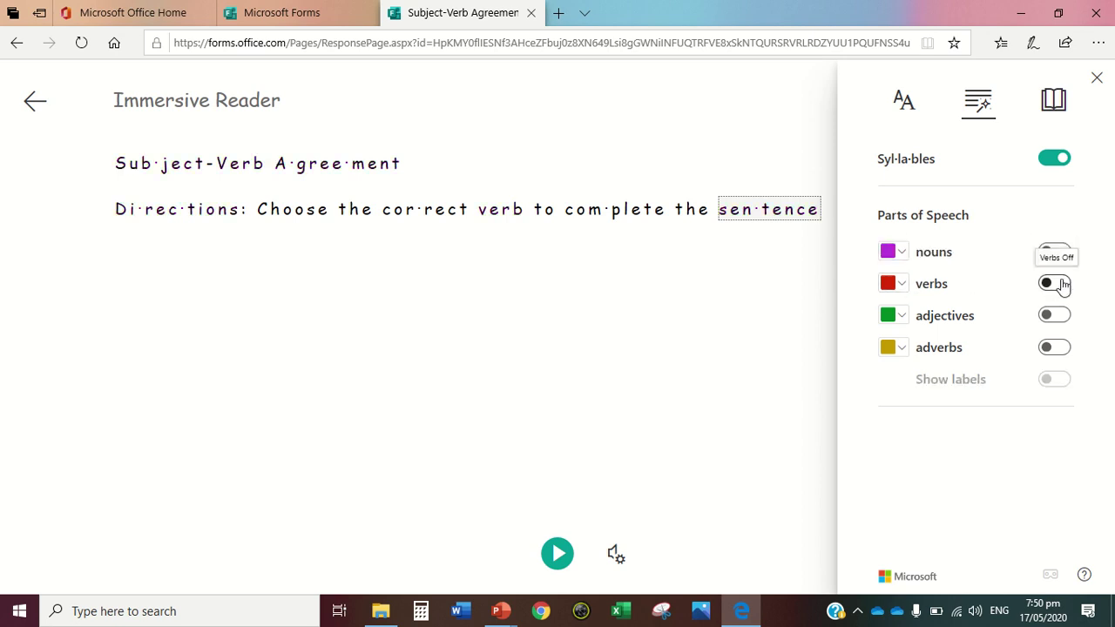
click(1055, 284)
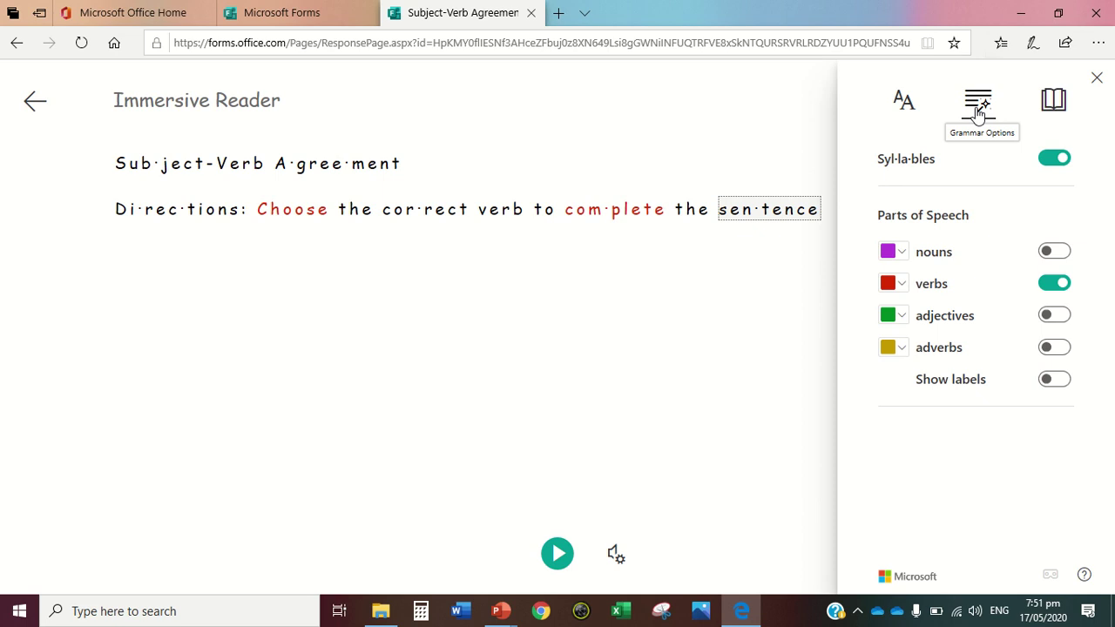
Open the Immersive Reader reading preferences and examine the list of available translation languages
click(1054, 104)
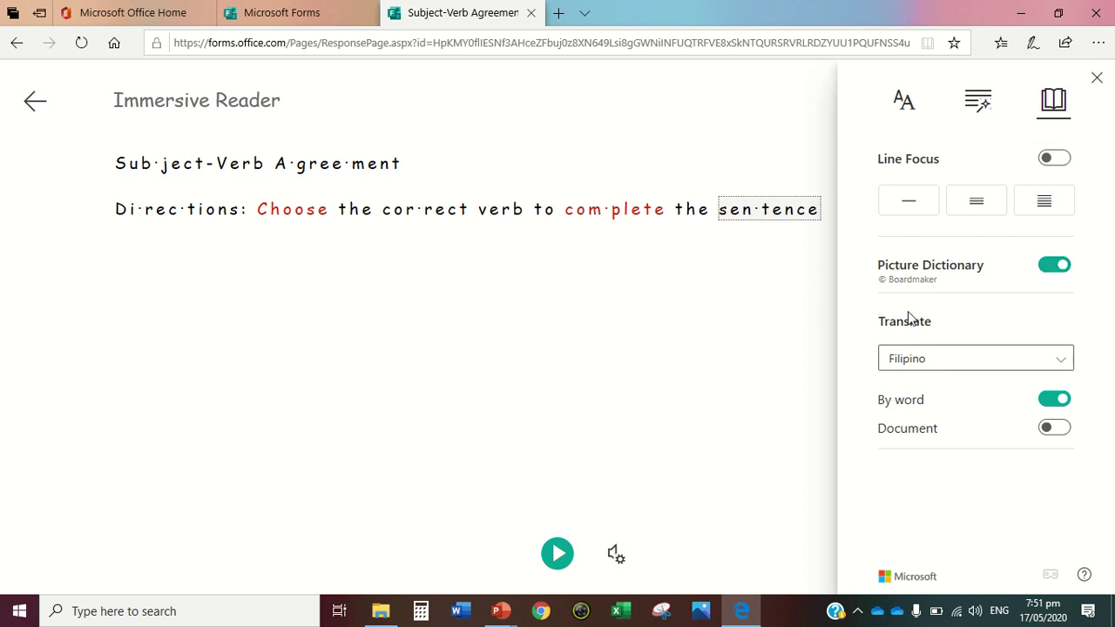
click(940, 367)
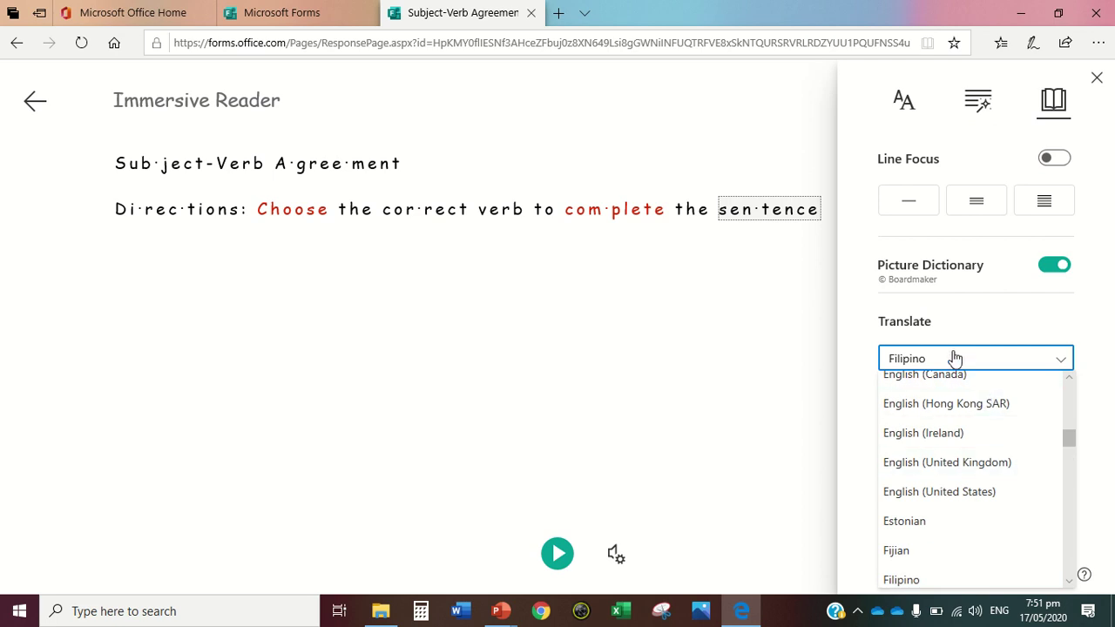
click(950, 317)
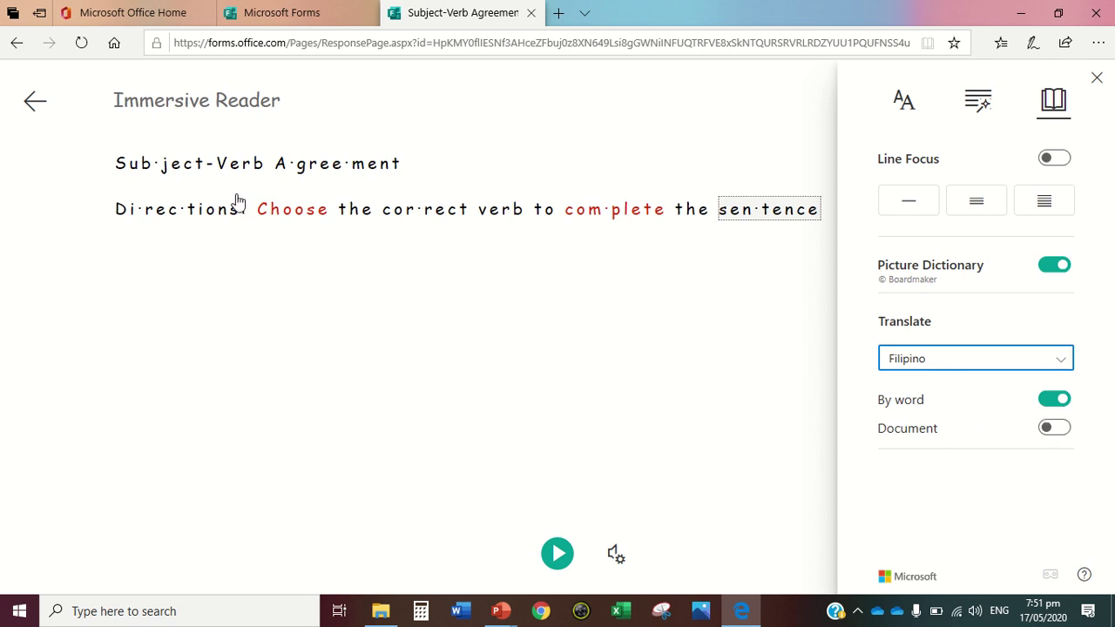
Look up the word "Subject" in the title, hear its pronunciation, and view its Filipino translation and pictures
click(145, 171)
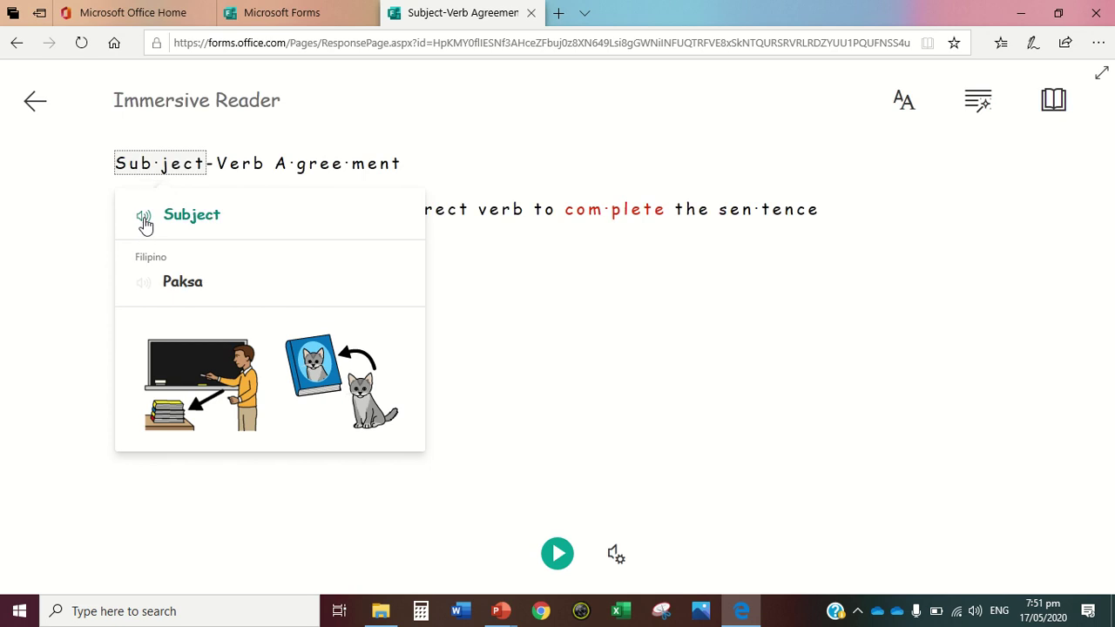
click(144, 224)
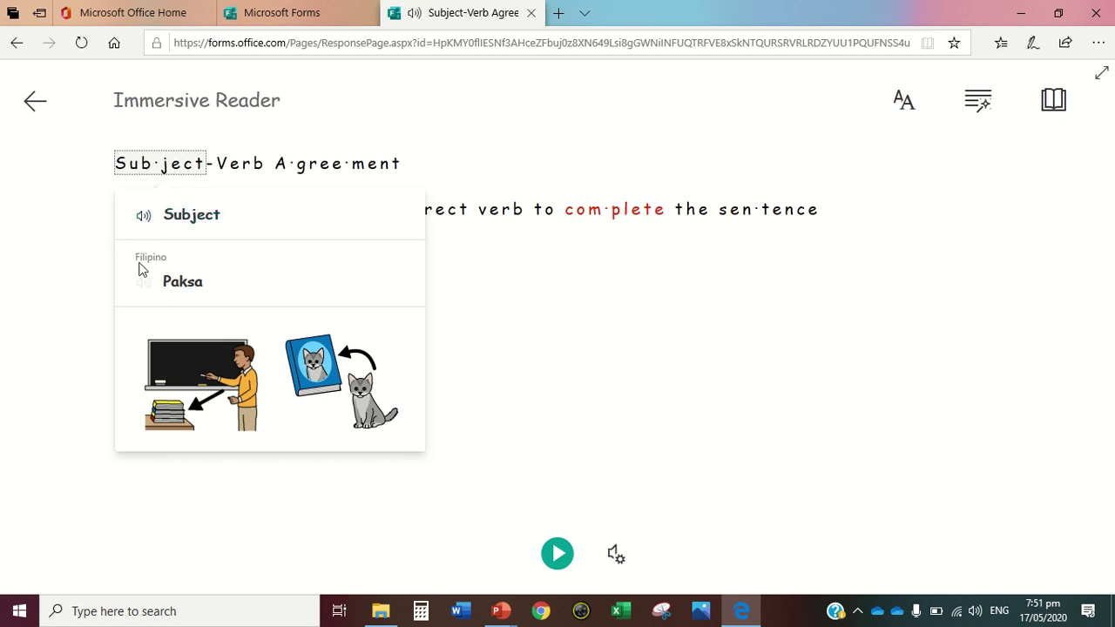
drag(142, 256, 216, 287)
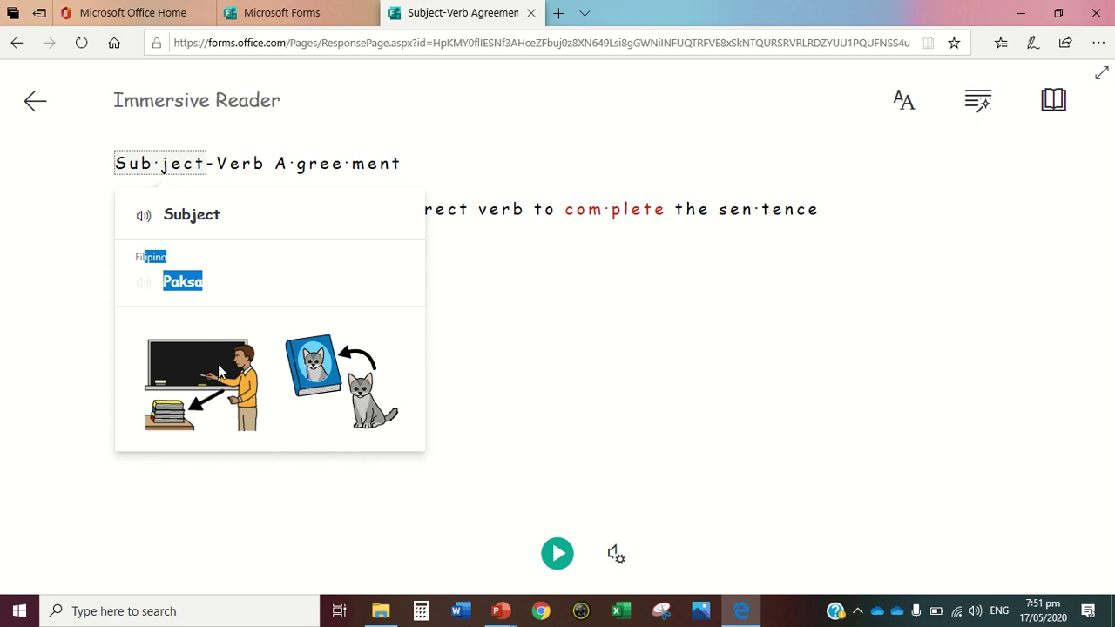
click(664, 336)
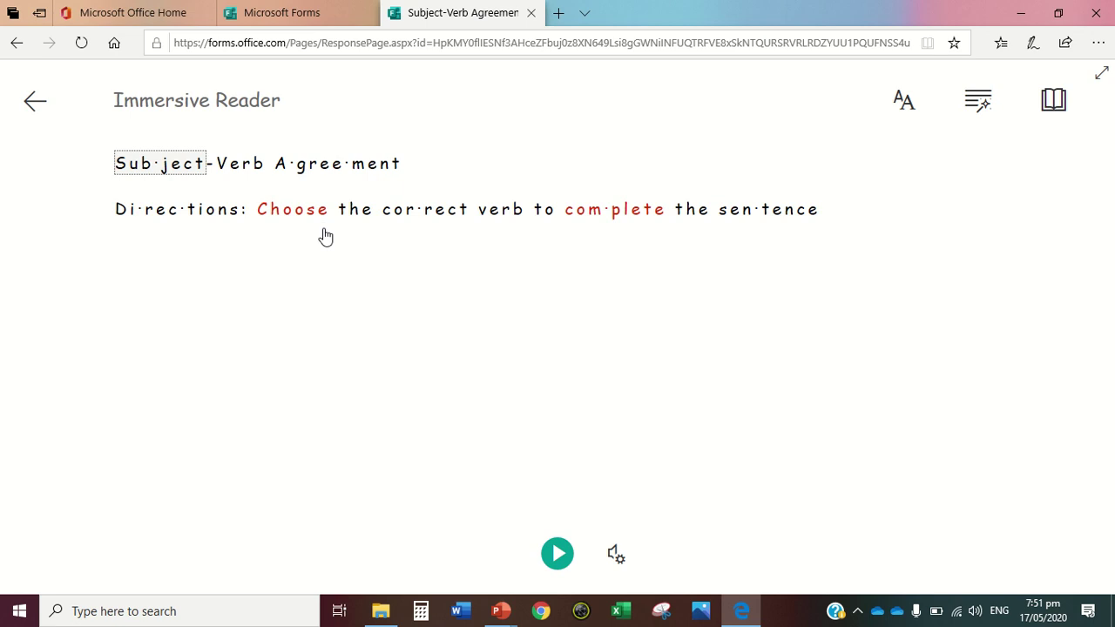
Look up the title word "Agreement" and hear it pronounced, checking its Filipino translation and picture
click(327, 171)
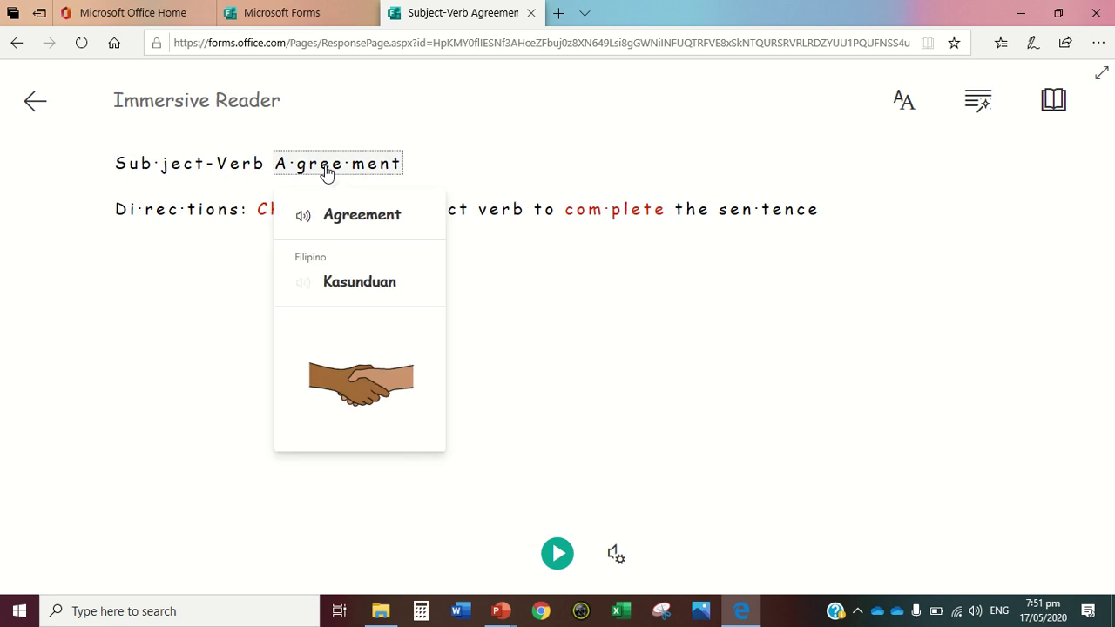
click(304, 220)
drag(302, 256, 406, 279)
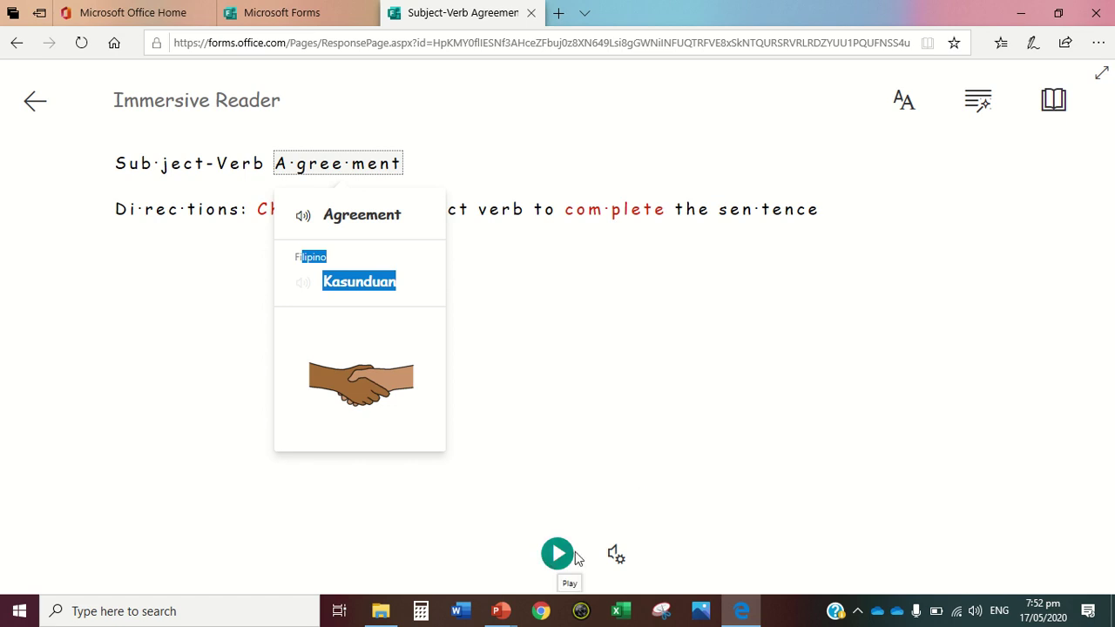
Try a faster voice speed and have the Immersive Reader text read aloud with it
click(616, 556)
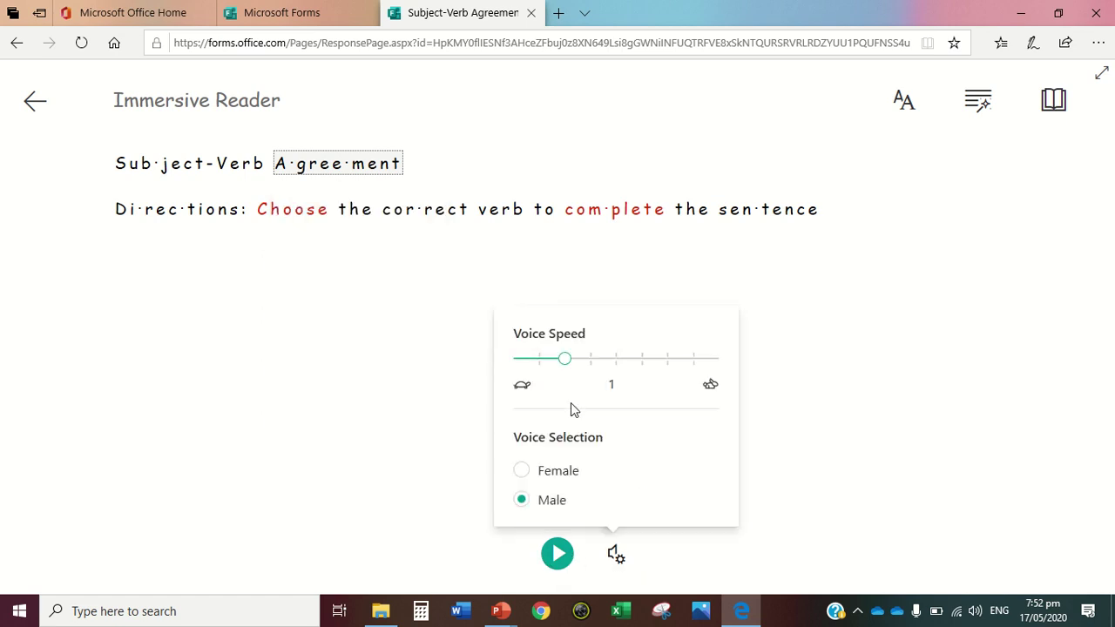
drag(567, 360, 622, 358)
click(557, 554)
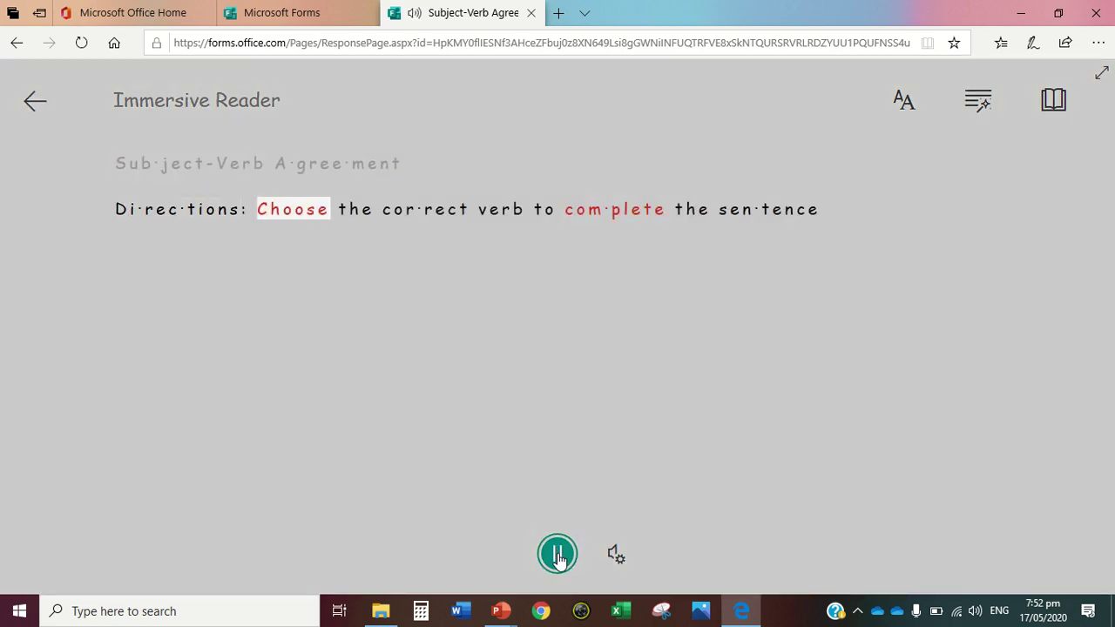
click(557, 555)
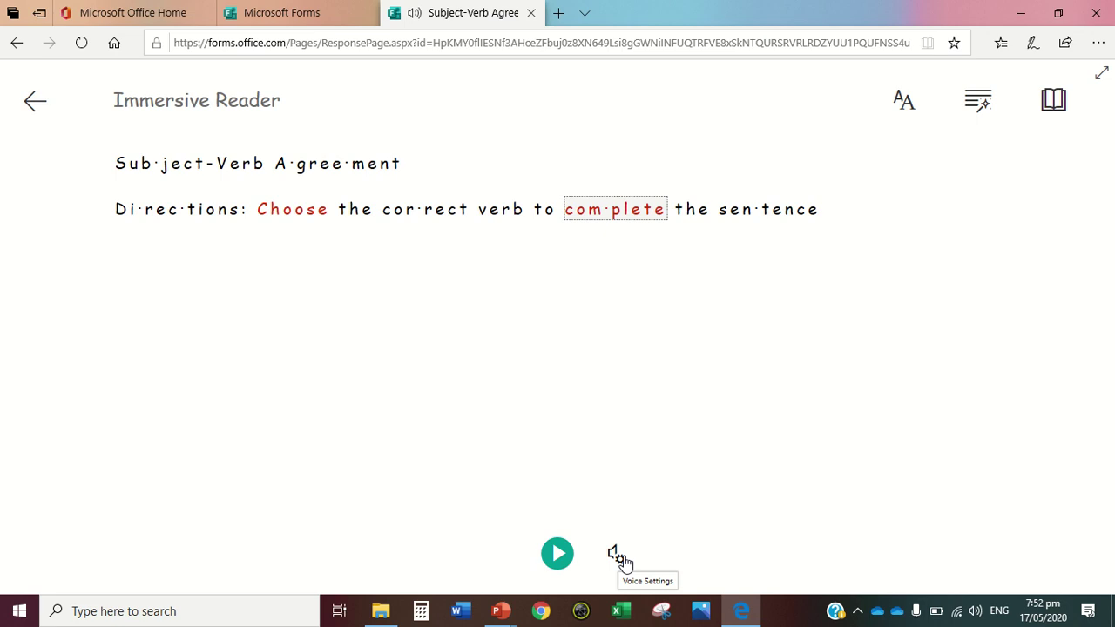
Set the voice speed to 1 with the Female voice and have the text read aloud
click(617, 556)
drag(615, 359, 565, 359)
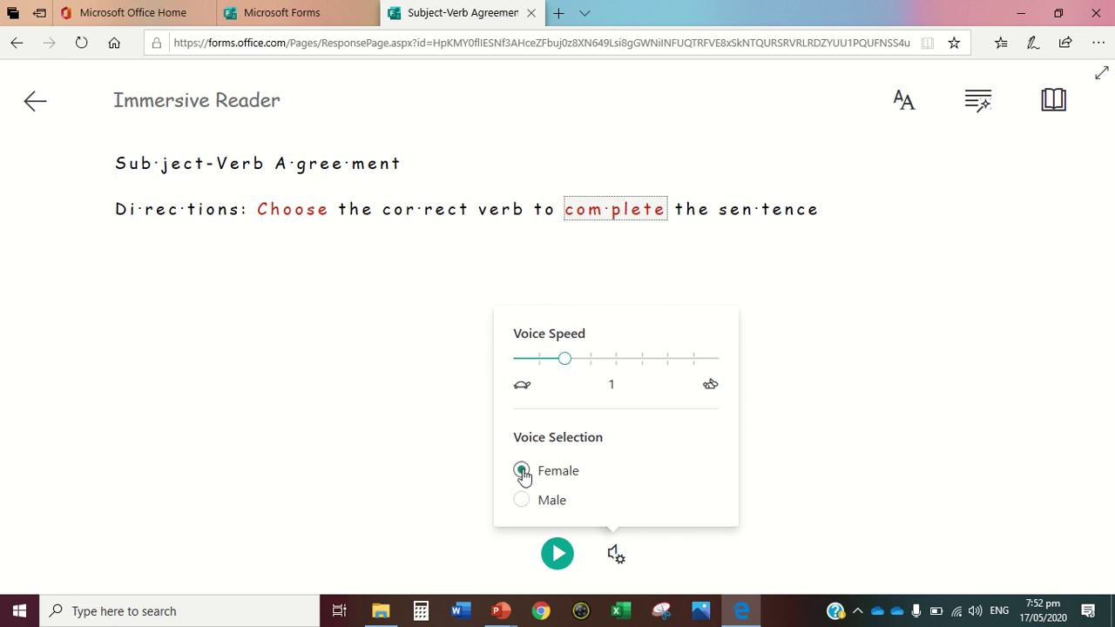
click(557, 554)
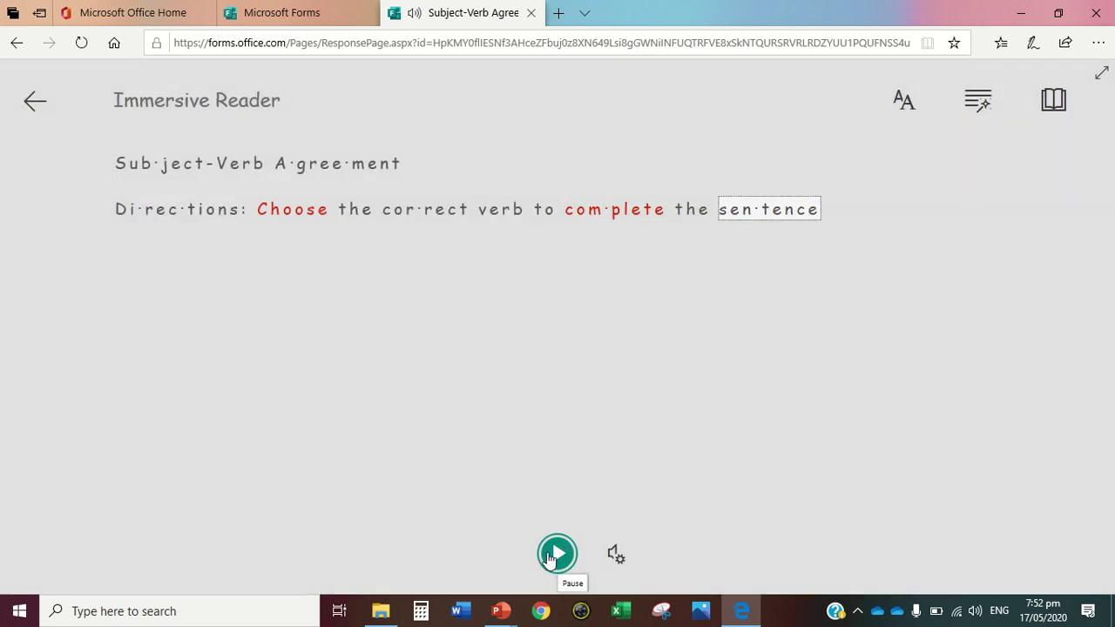
click(548, 557)
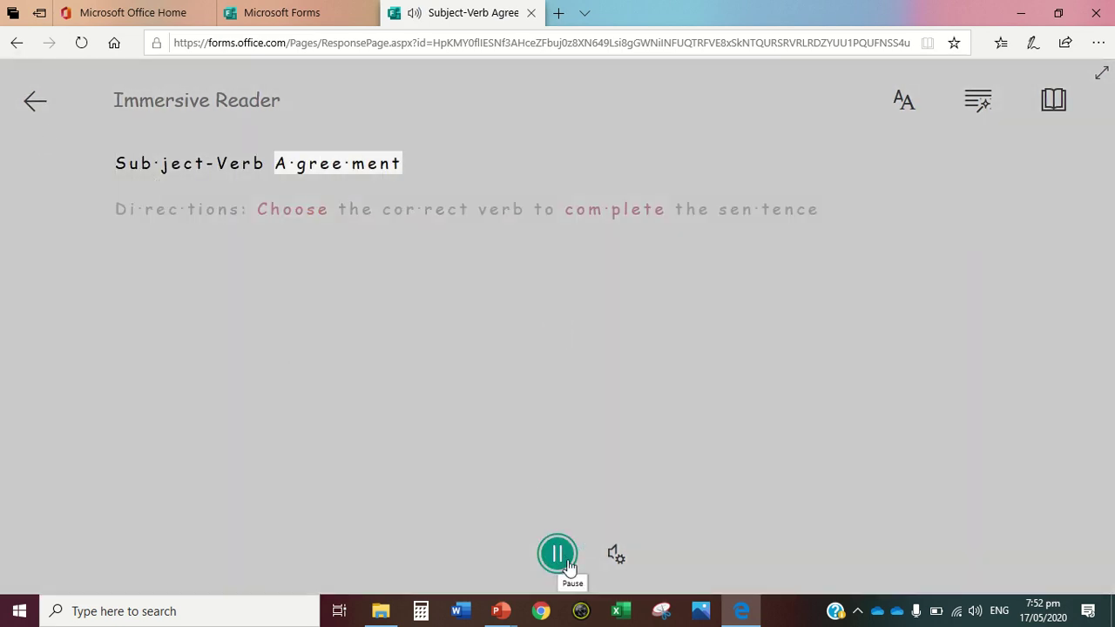
click(562, 559)
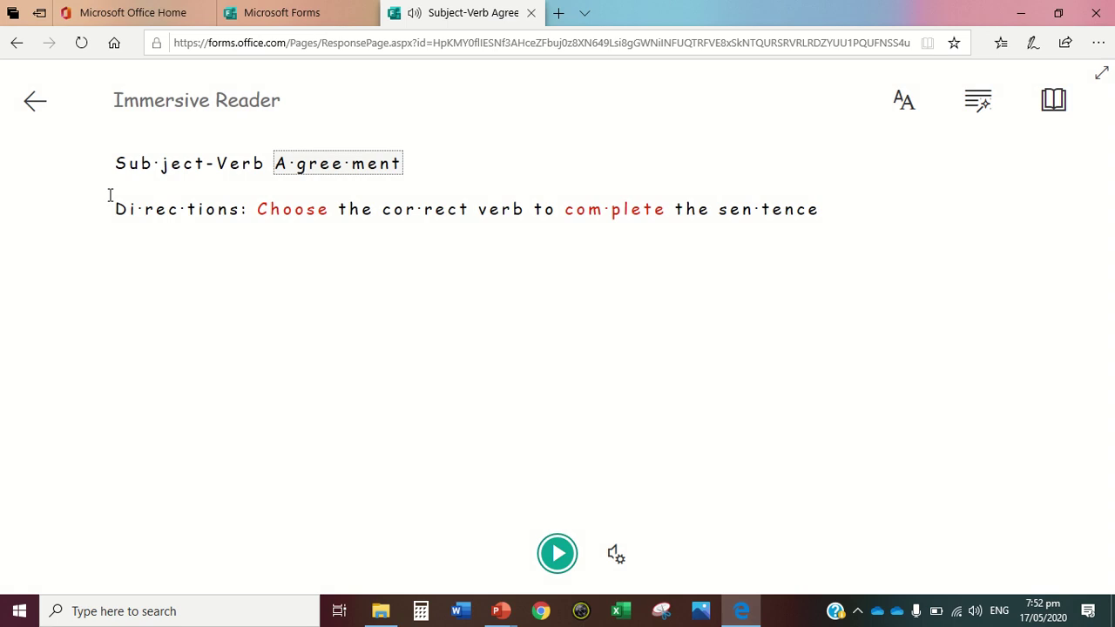
Exit Immersive Reader to look through the marked quiz results, and return to the blank quiz form
click(32, 102)
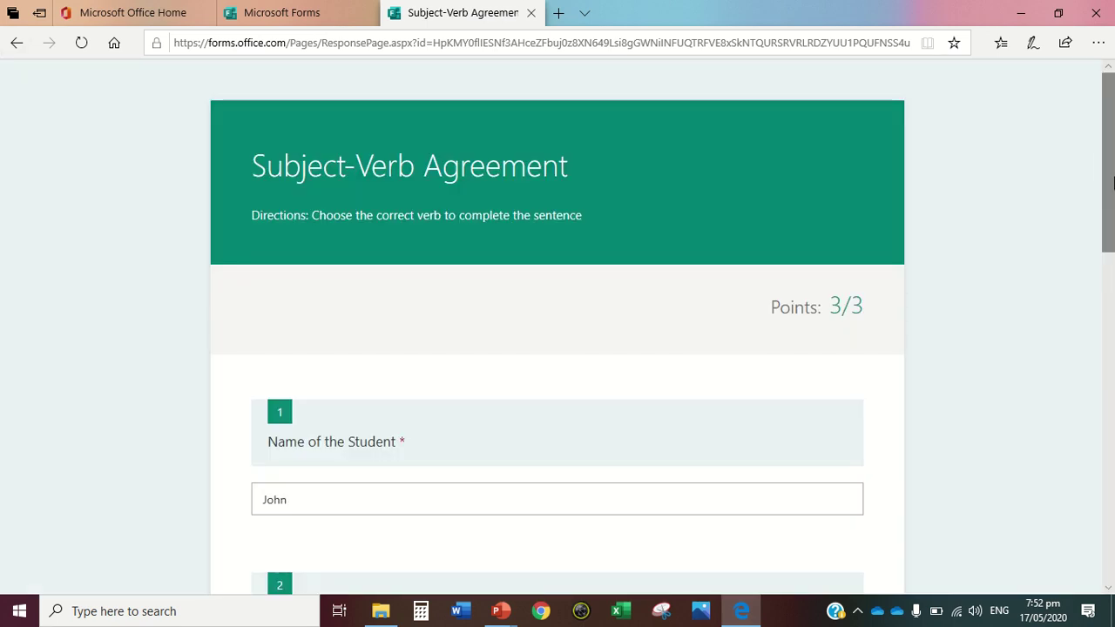
drag(1111, 162, 1111, 231)
scroll(1112, 311, down, 3)
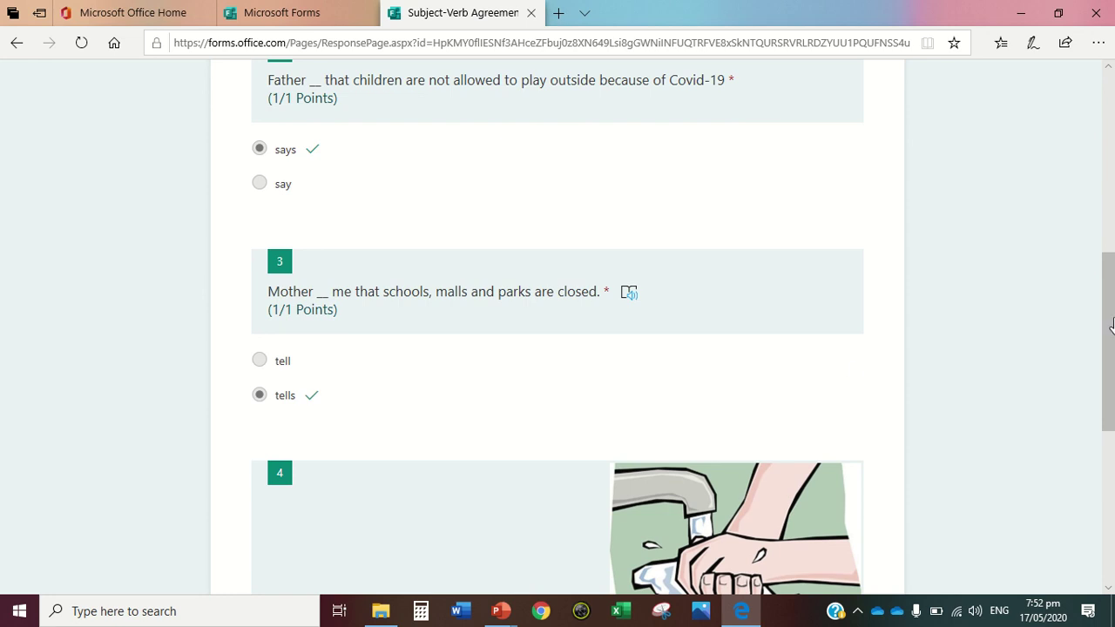
scroll(1071, 273, down, 3)
drag(1109, 418, 1111, 45)
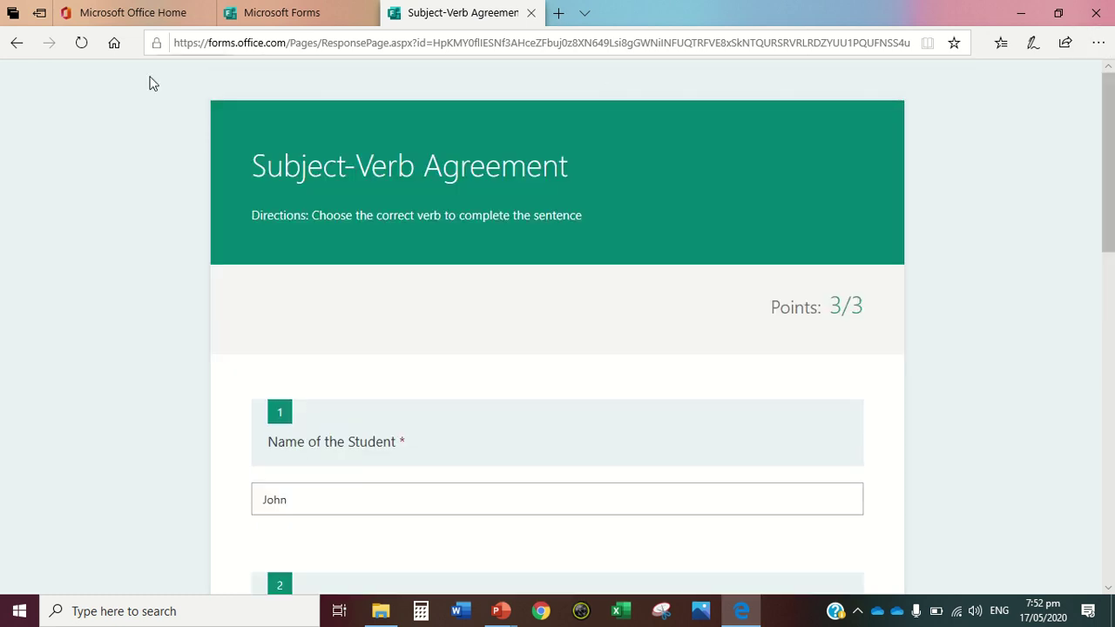
click(11, 51)
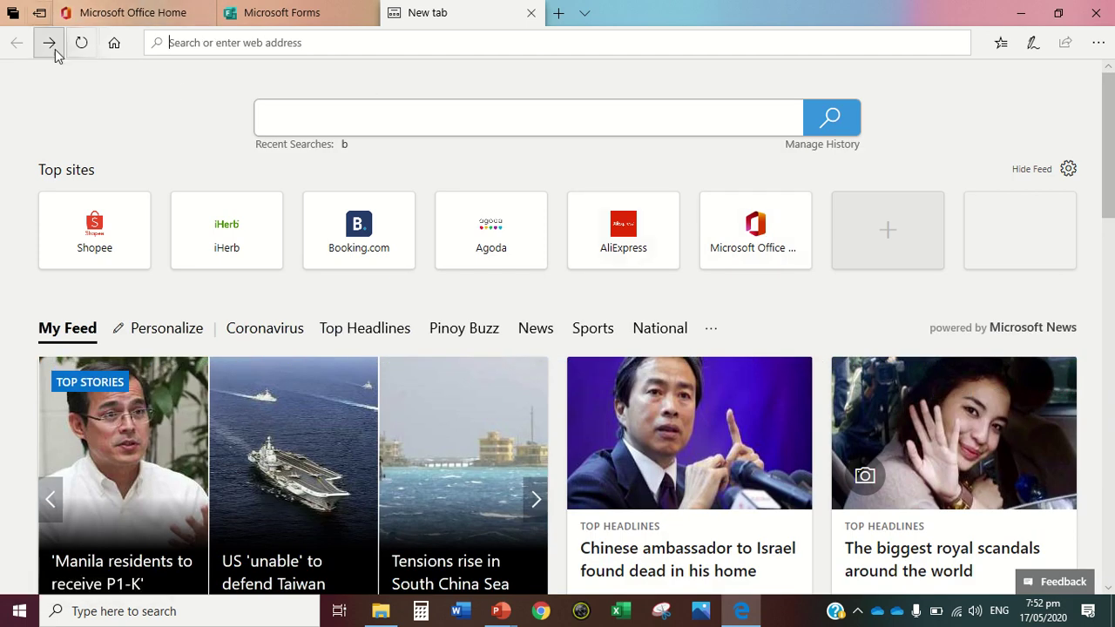
click(50, 45)
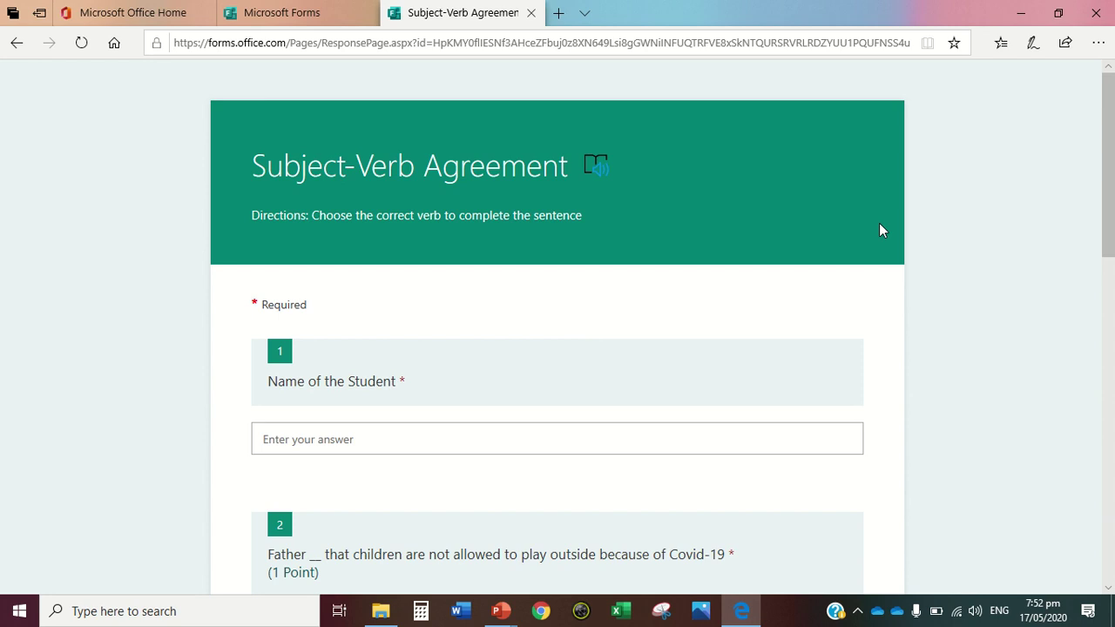
Return to the form editor and review the quiz's response summary and the answer charts of each question
click(320, 12)
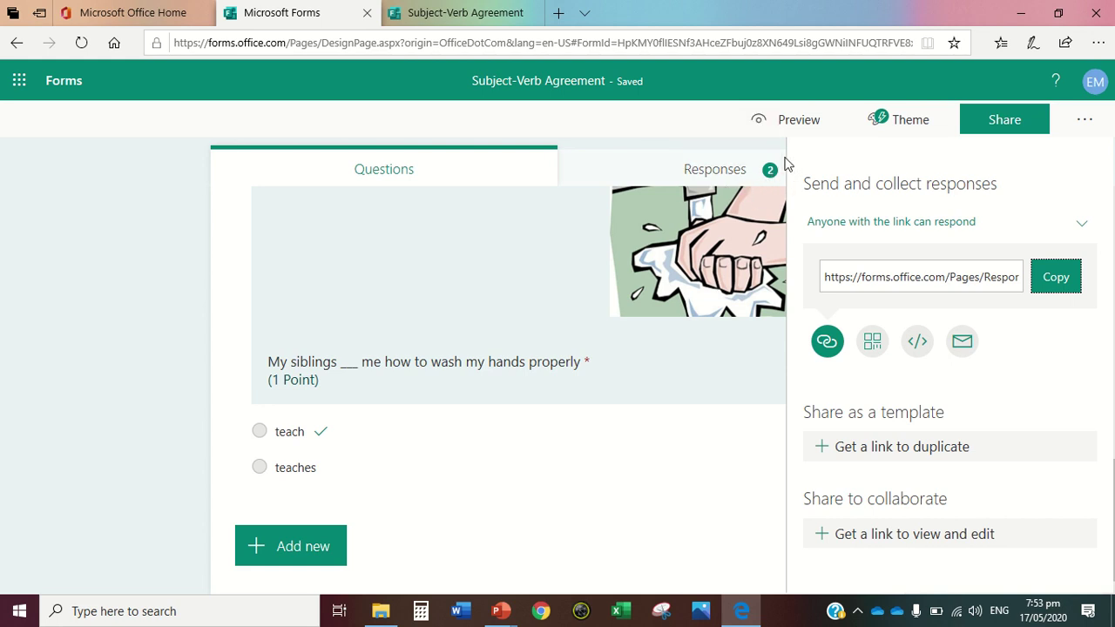
click(722, 172)
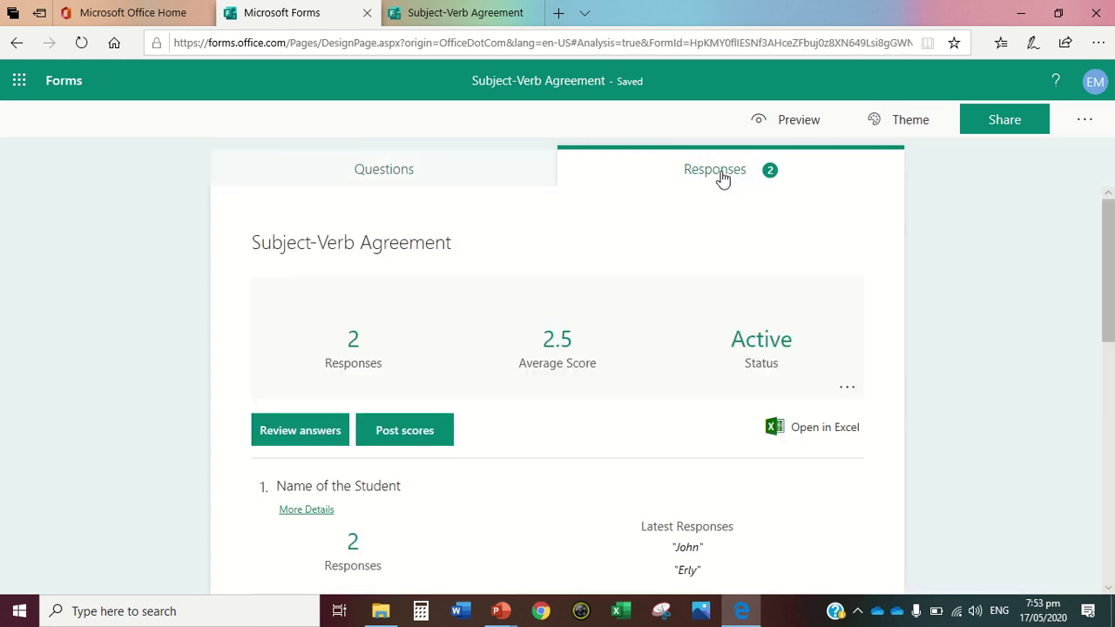
drag(1112, 216, 1111, 324)
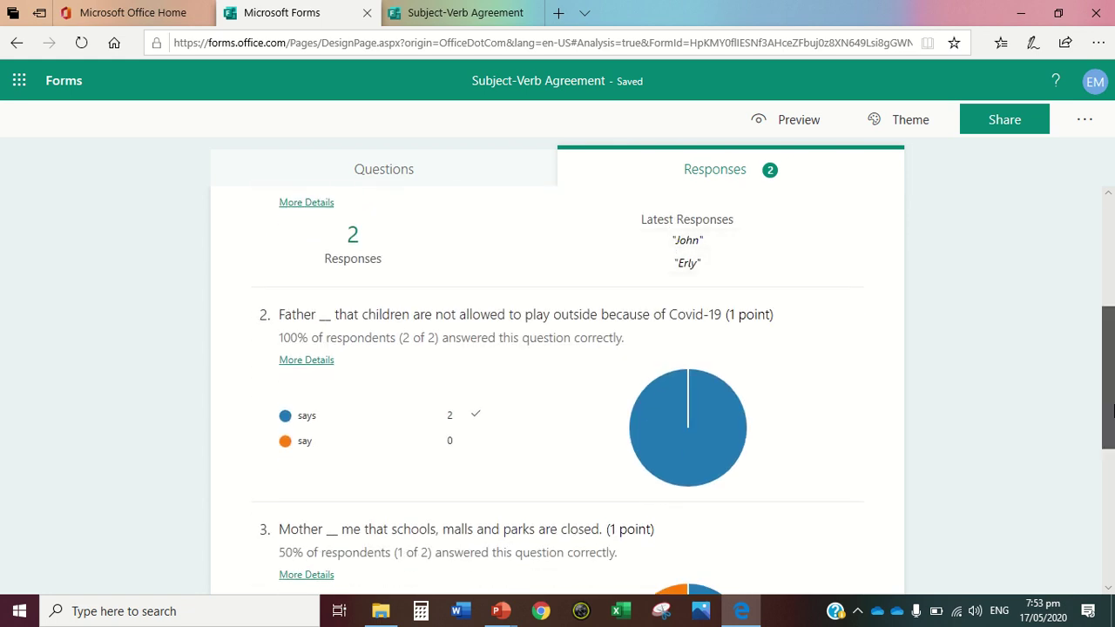
drag(1112, 419, 1114, 542)
scroll(634, 382, up, 10)
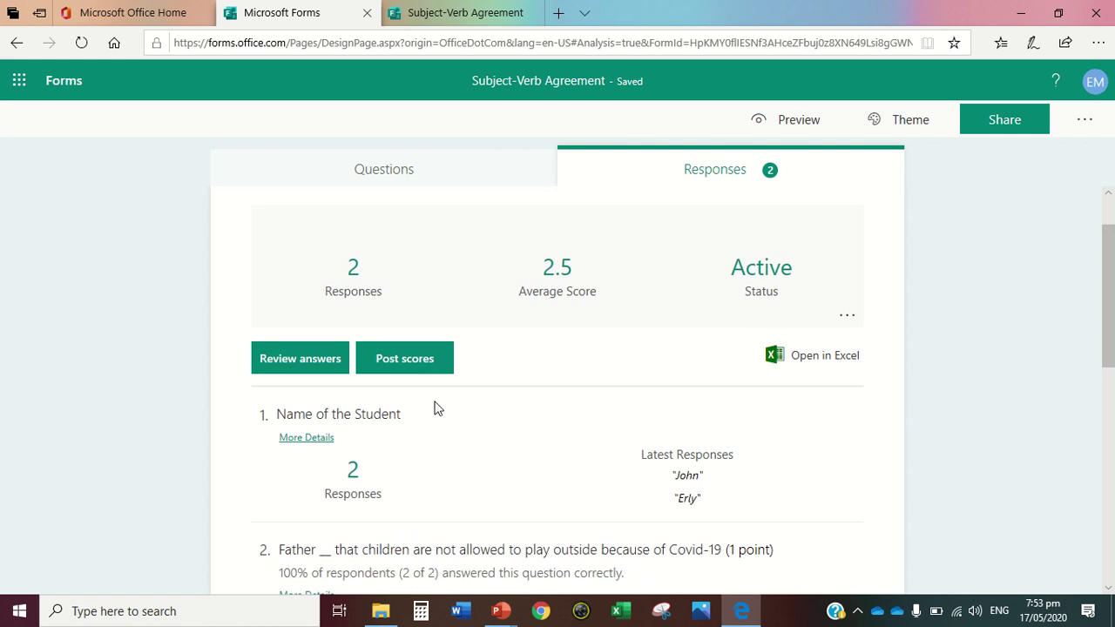
Open the grades list for posting scores and preview Respondent 1's graded view before returning to the response summary
click(402, 366)
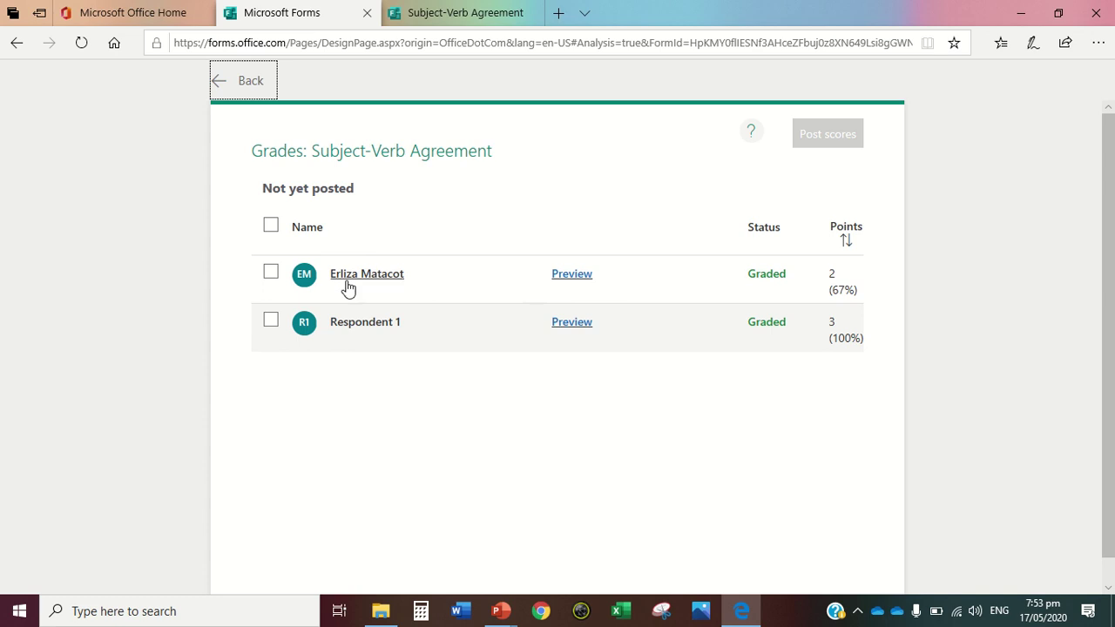
click(581, 322)
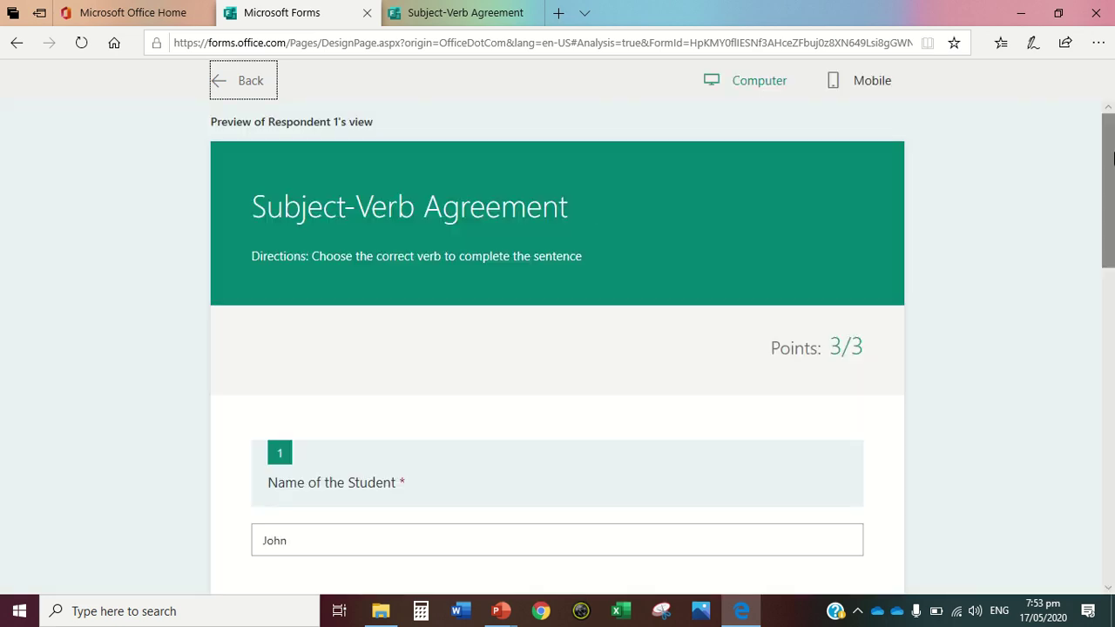
drag(1102, 169, 1112, 309)
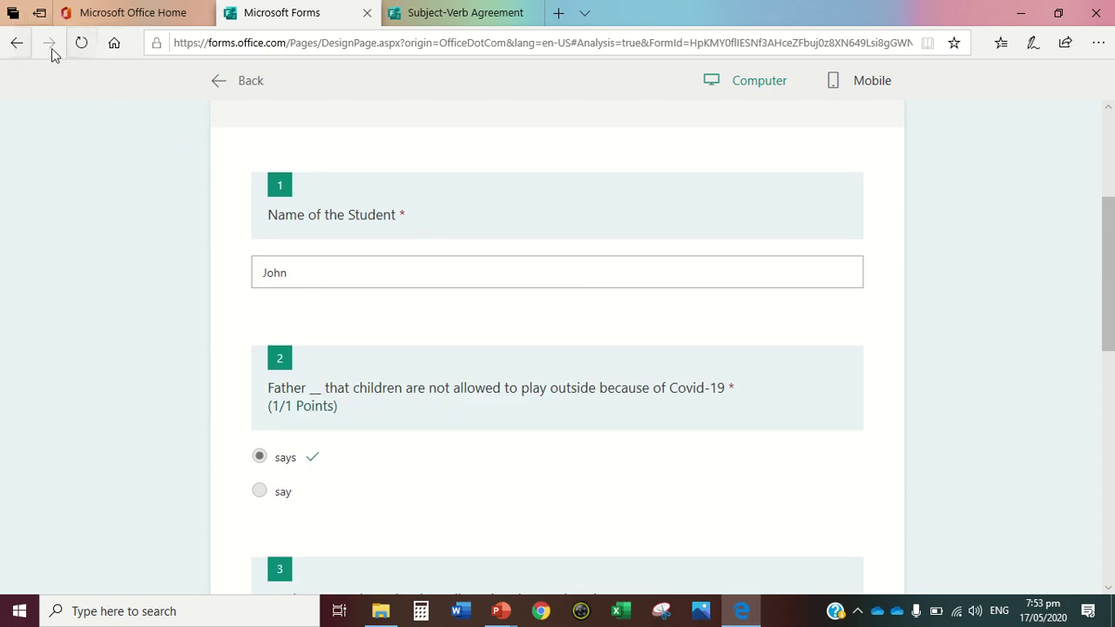
click(17, 48)
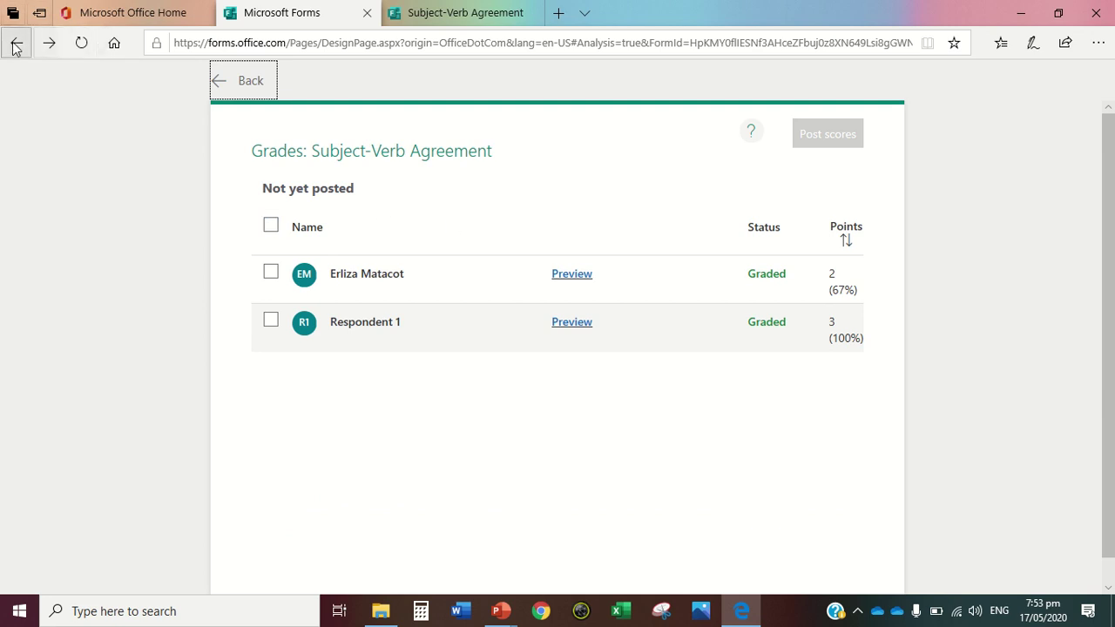
click(13, 47)
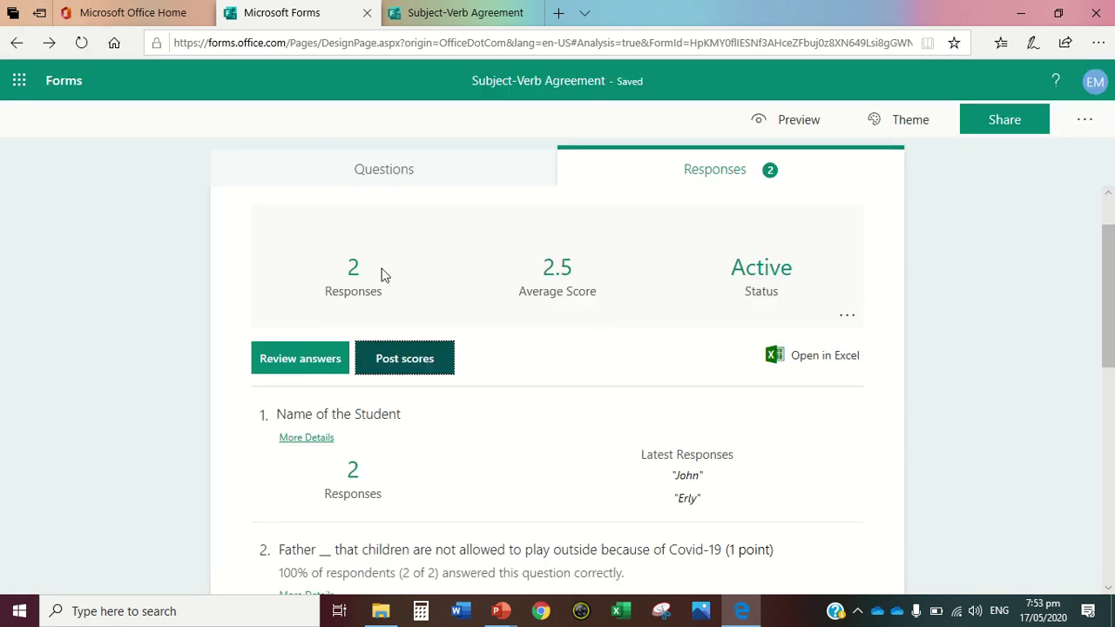
Export the quiz responses as Subject-Verb Agreement(1-2).xlsx and open the workbook in Excel
click(805, 357)
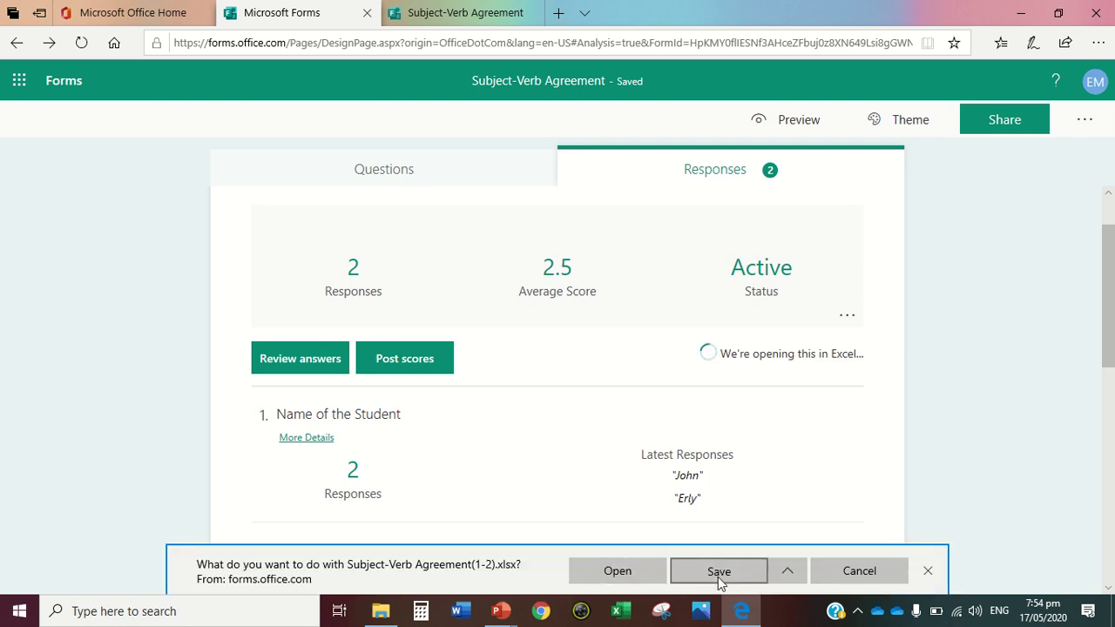
click(607, 579)
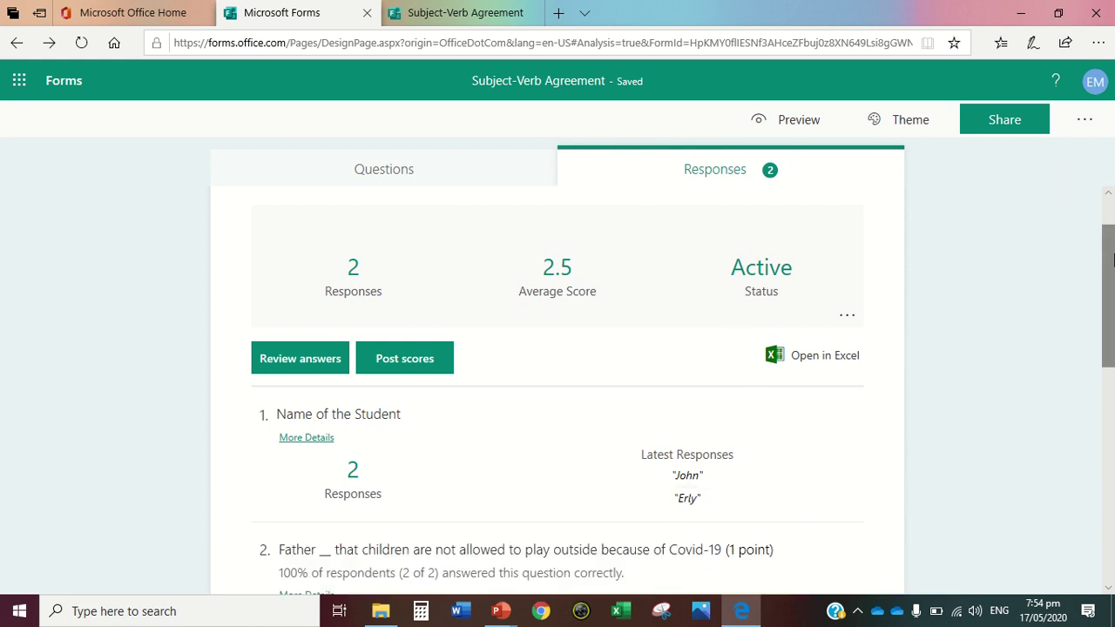
drag(1110, 236, 1111, 205)
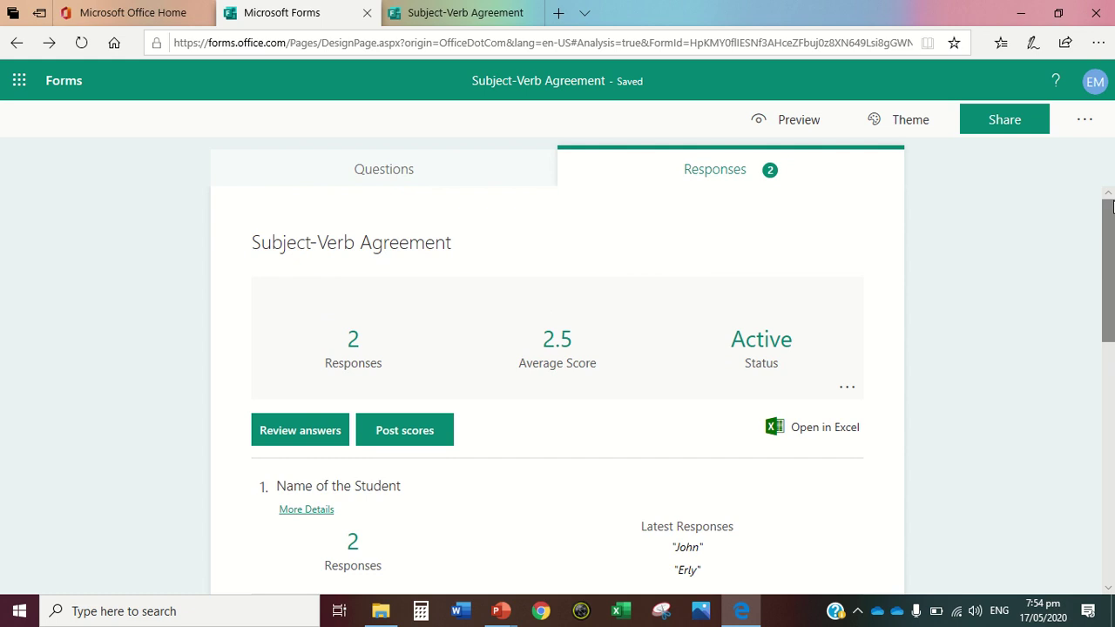
drag(1111, 244, 1098, 512)
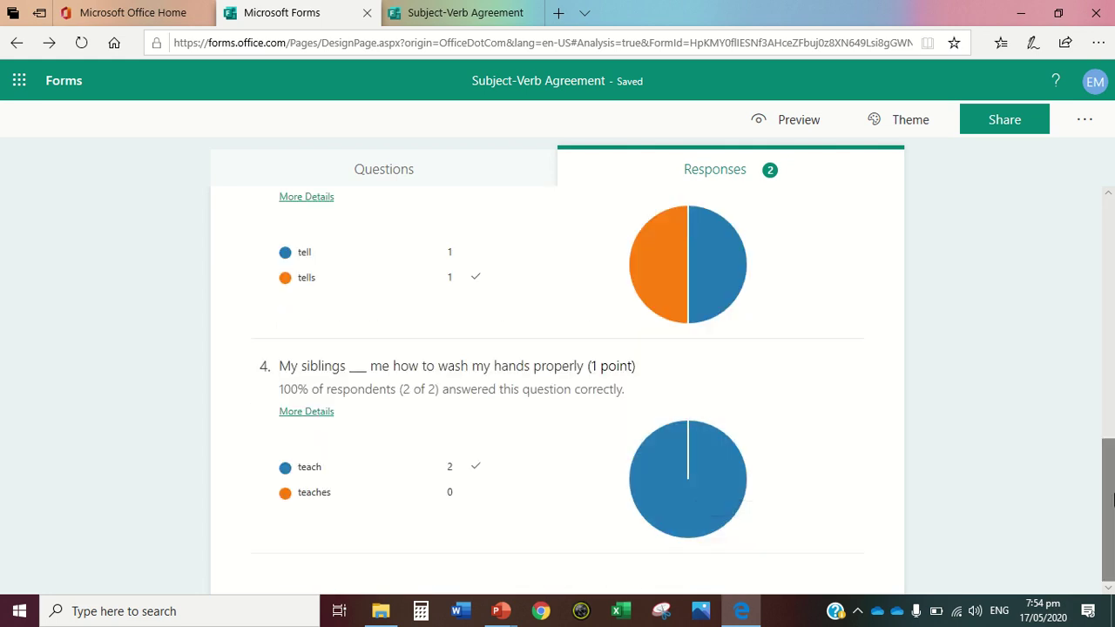
drag(1108, 465, 1112, 226)
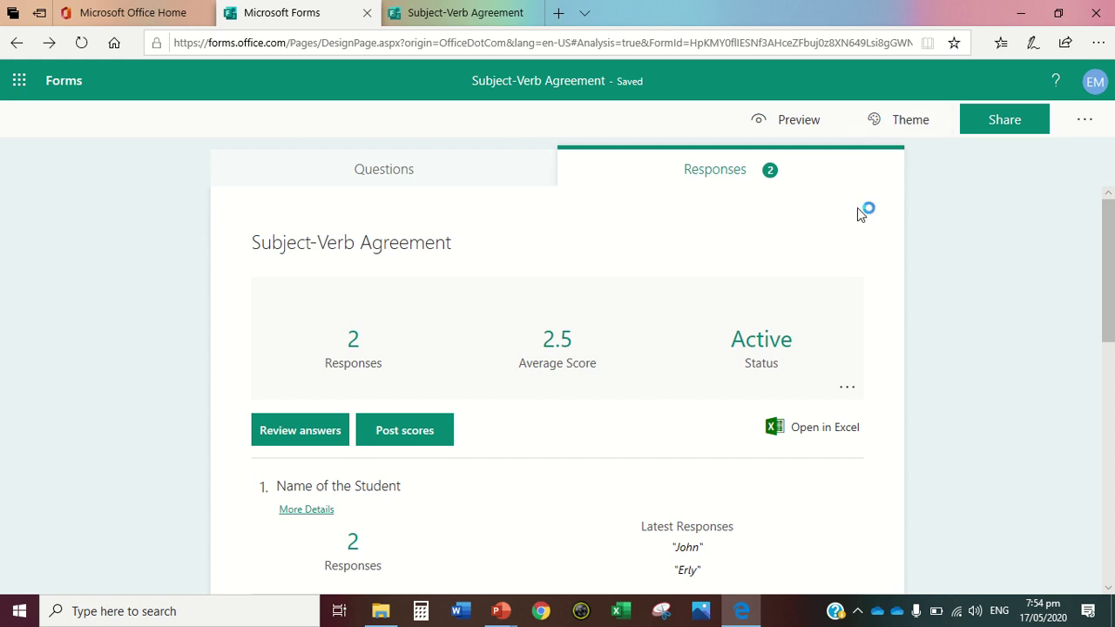
Apply the confetti theme idea to the Subject-Verb Agreement quiz and close the theme choices
click(909, 132)
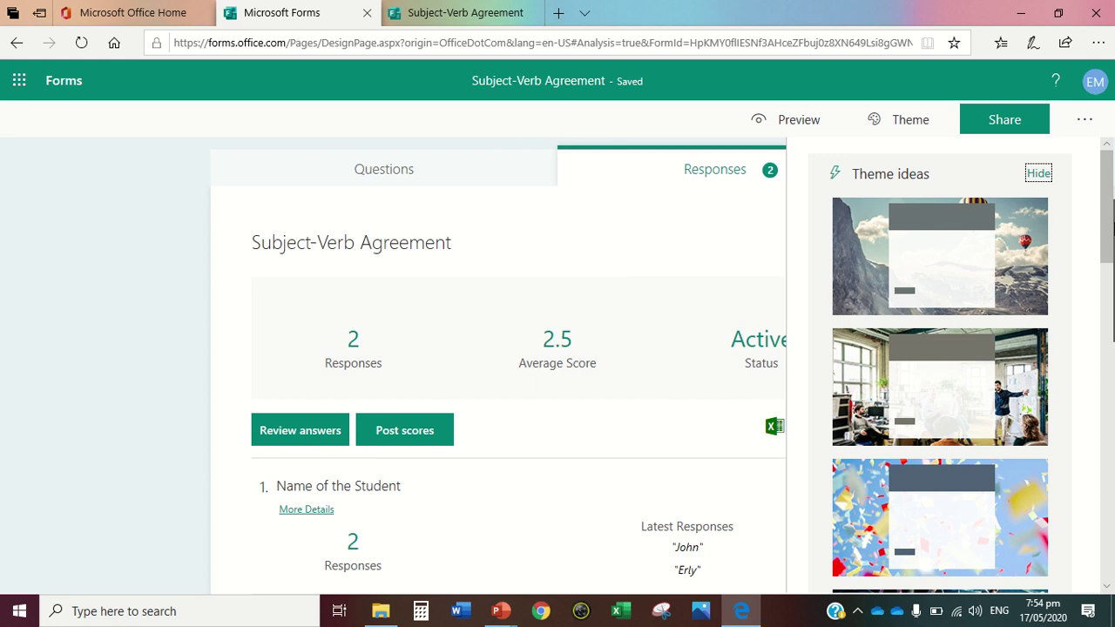
scroll(1110, 261, down, 1)
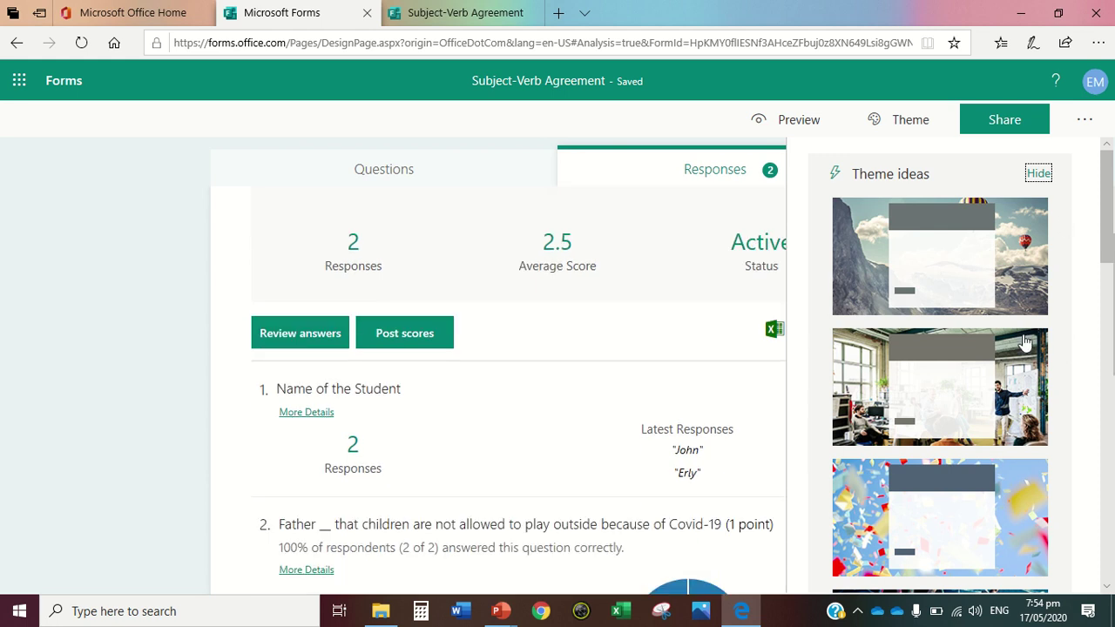
scroll(1071, 254, up, 1)
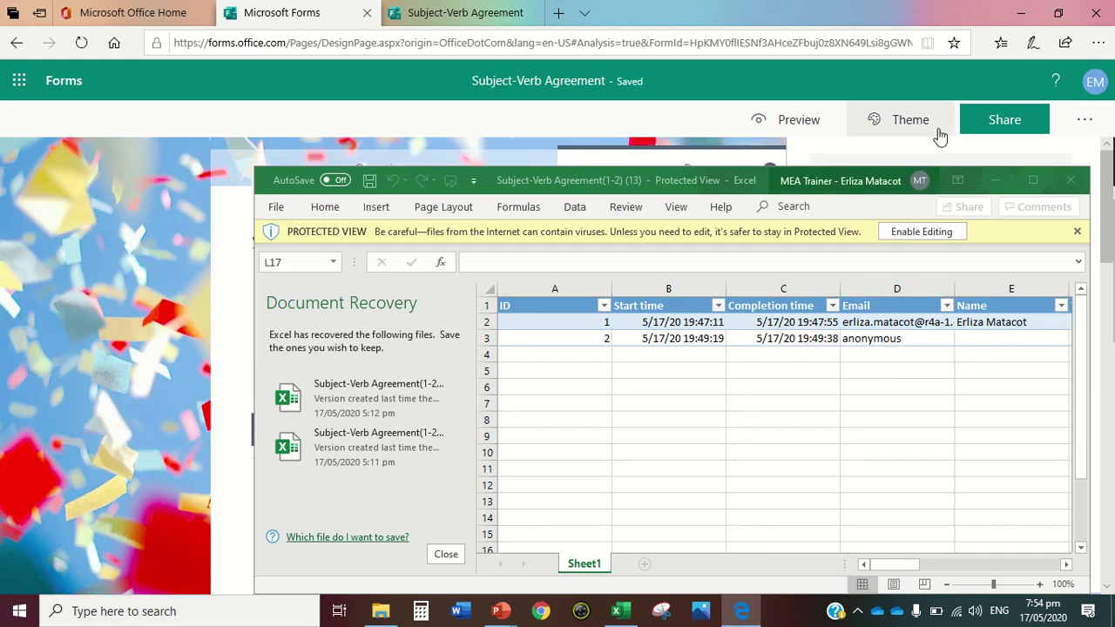
click(909, 123)
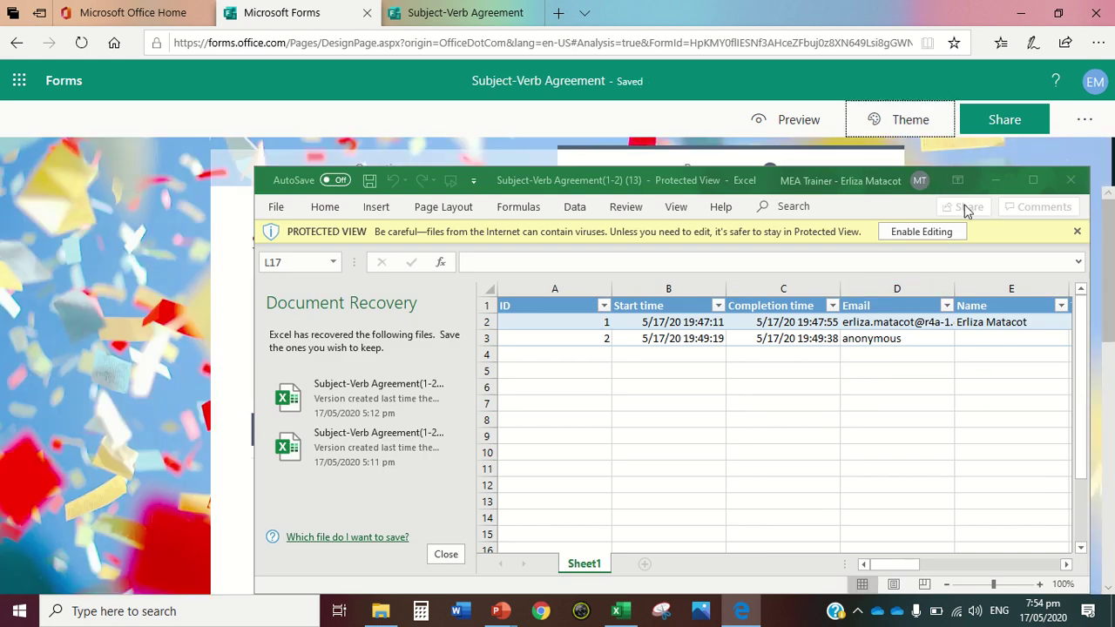
Minimize the Excel window, apply the Travel mountain theme to the quiz, and look through the remaining colour and picture themes
click(995, 183)
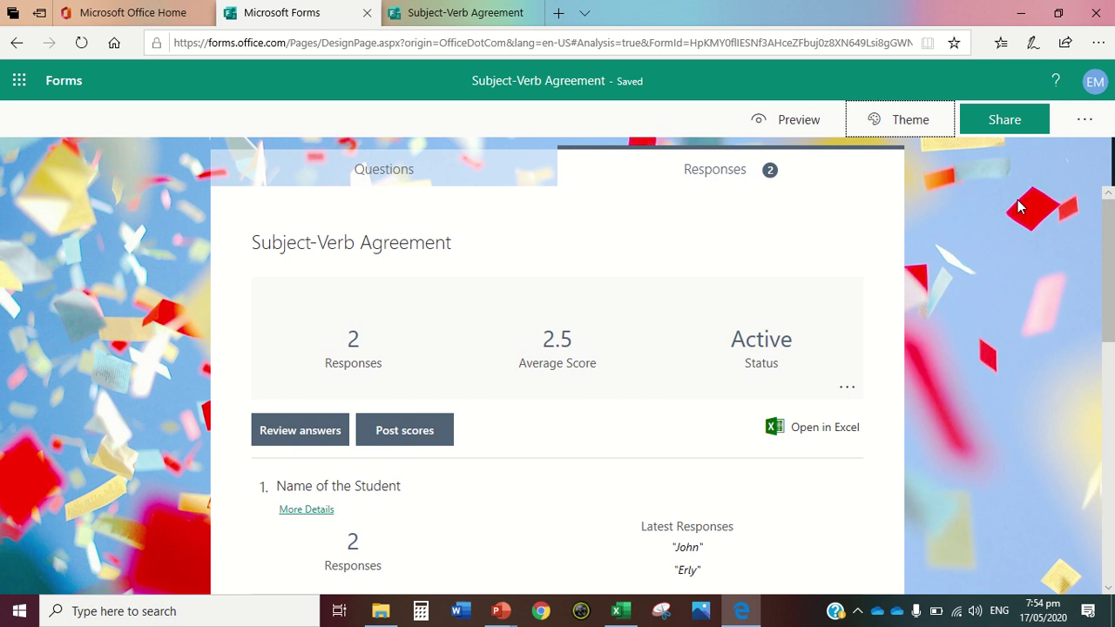
click(910, 120)
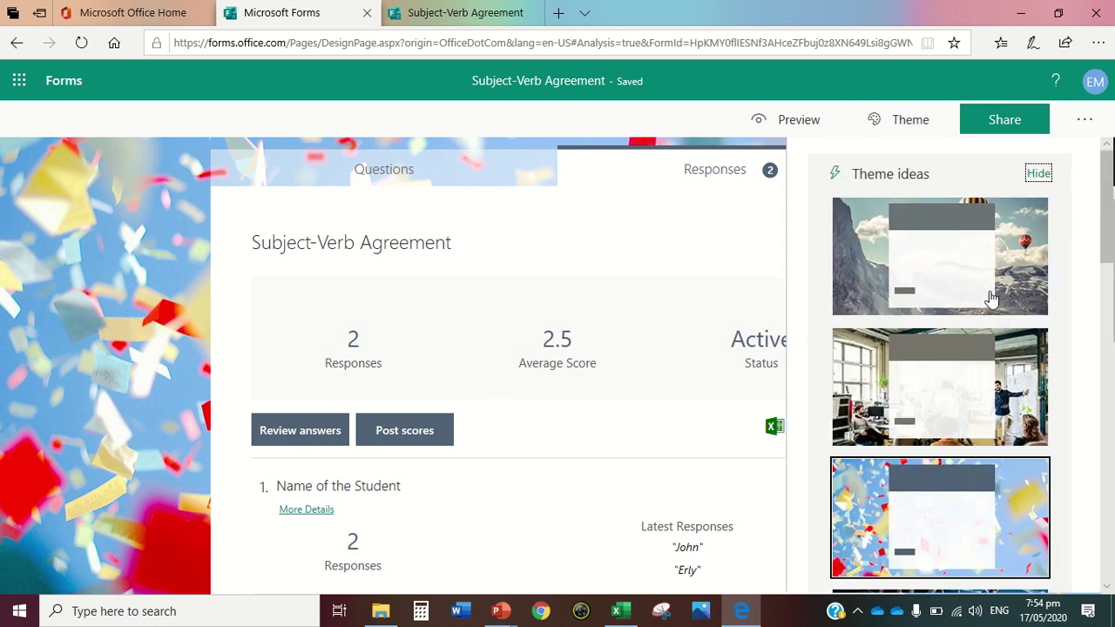
click(1007, 277)
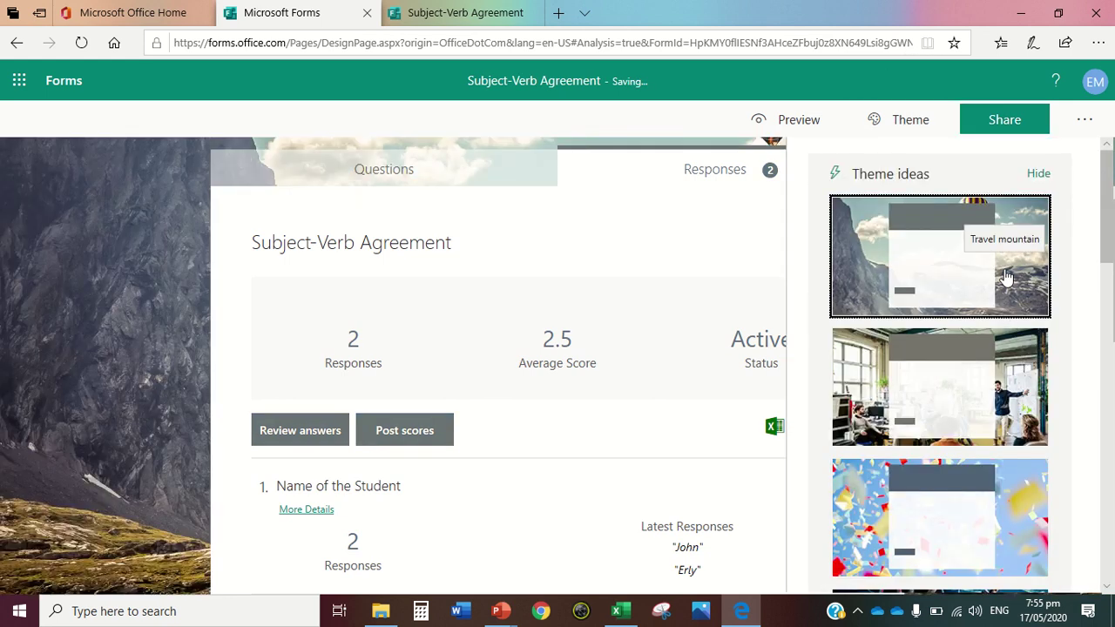
drag(1107, 209, 1111, 601)
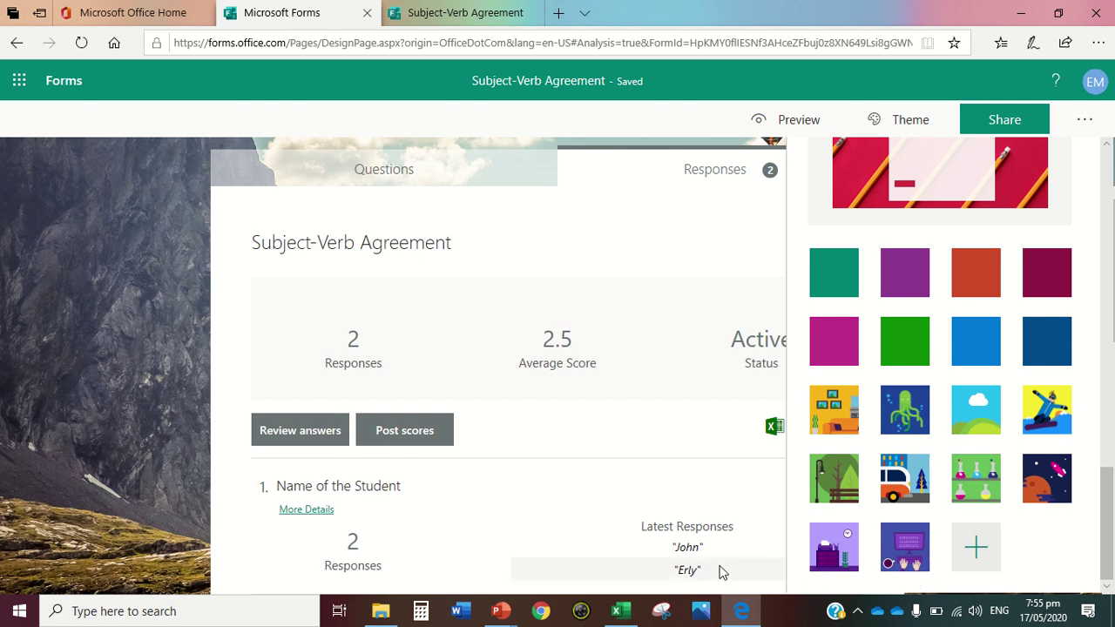
Switch to the exported responses workbook in Excel, maximize its window and dismiss the Document Recovery list
click(626, 618)
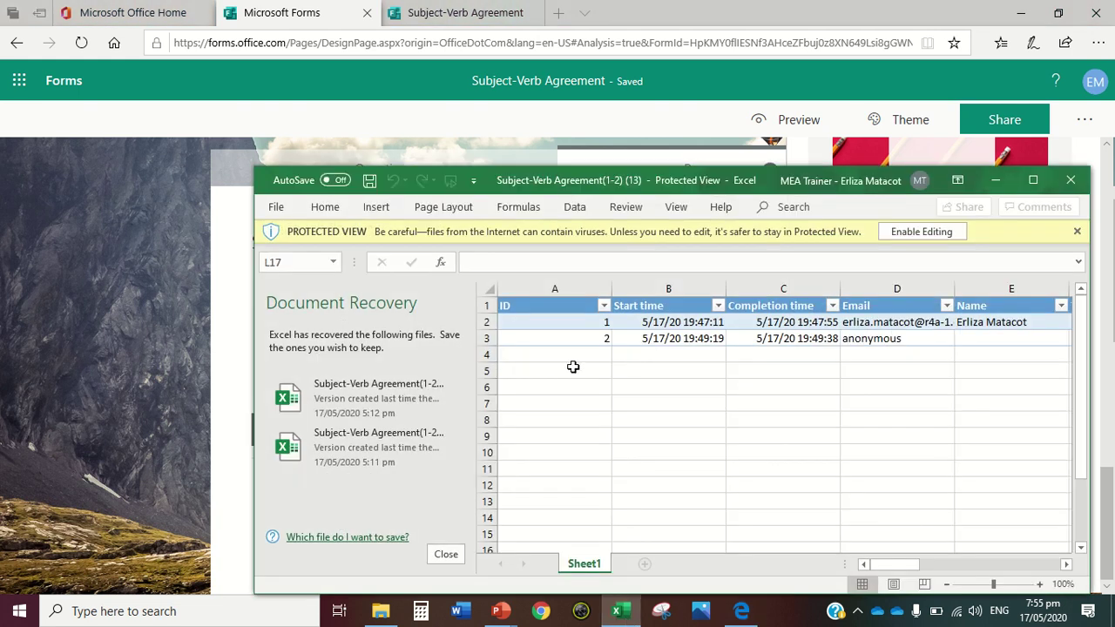
click(1041, 178)
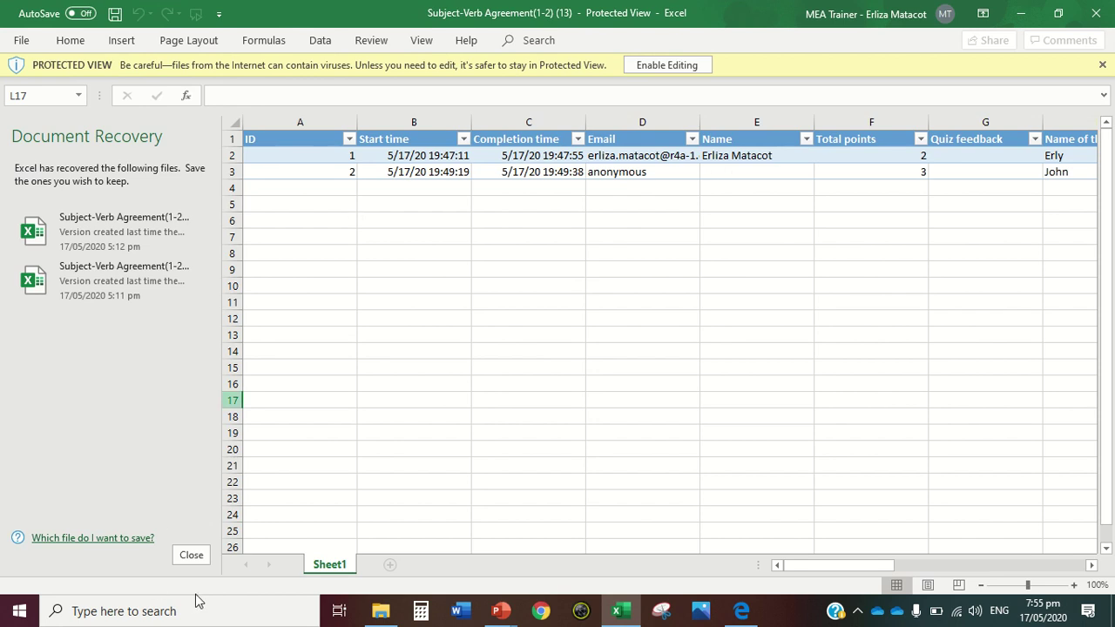
click(183, 556)
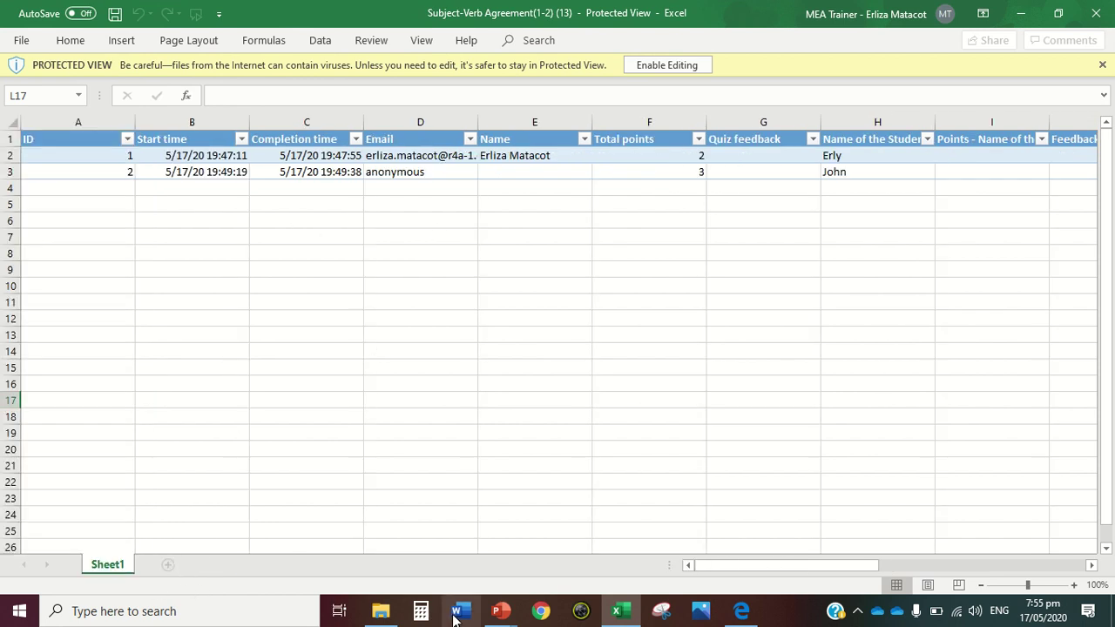
Examine the student names and their total points in the exported responses worksheet
drag(719, 564, 548, 487)
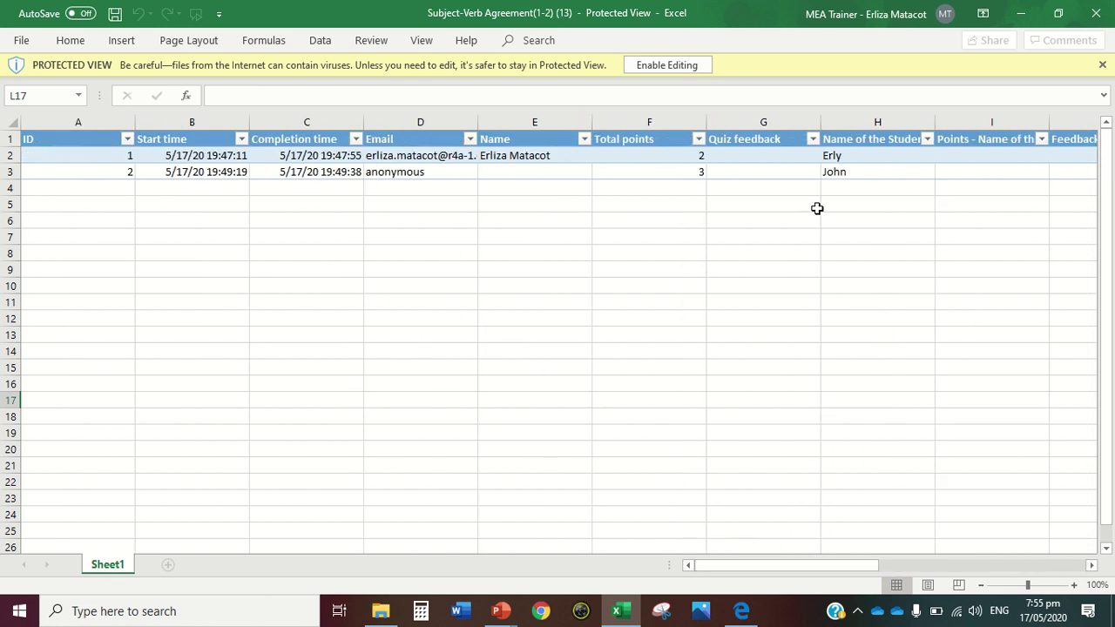
click(839, 155)
drag(839, 155, 841, 170)
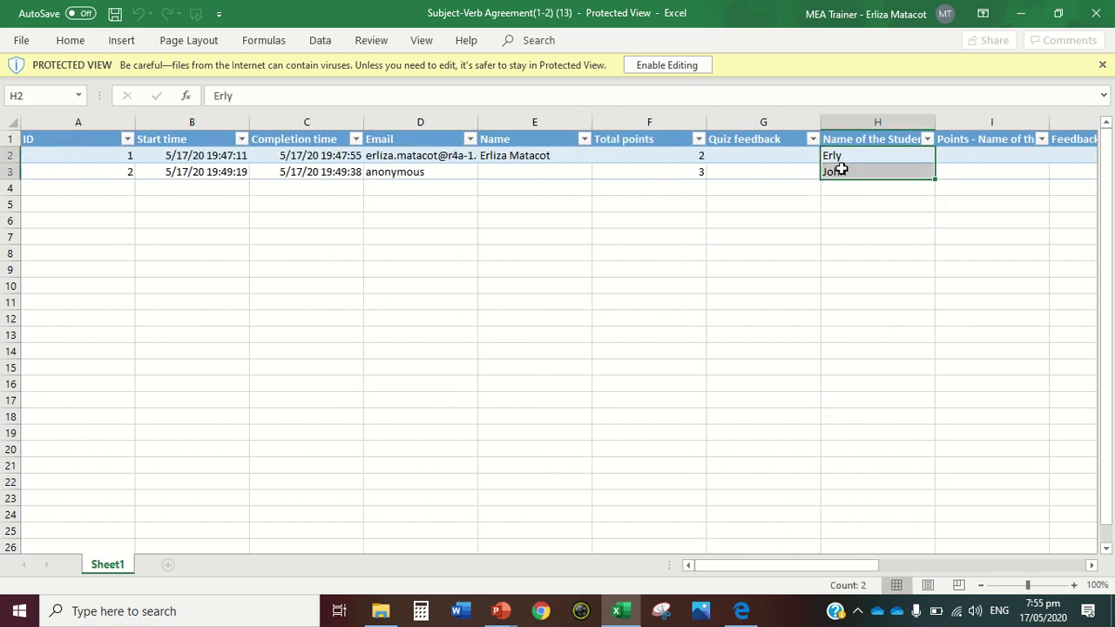
click(842, 169)
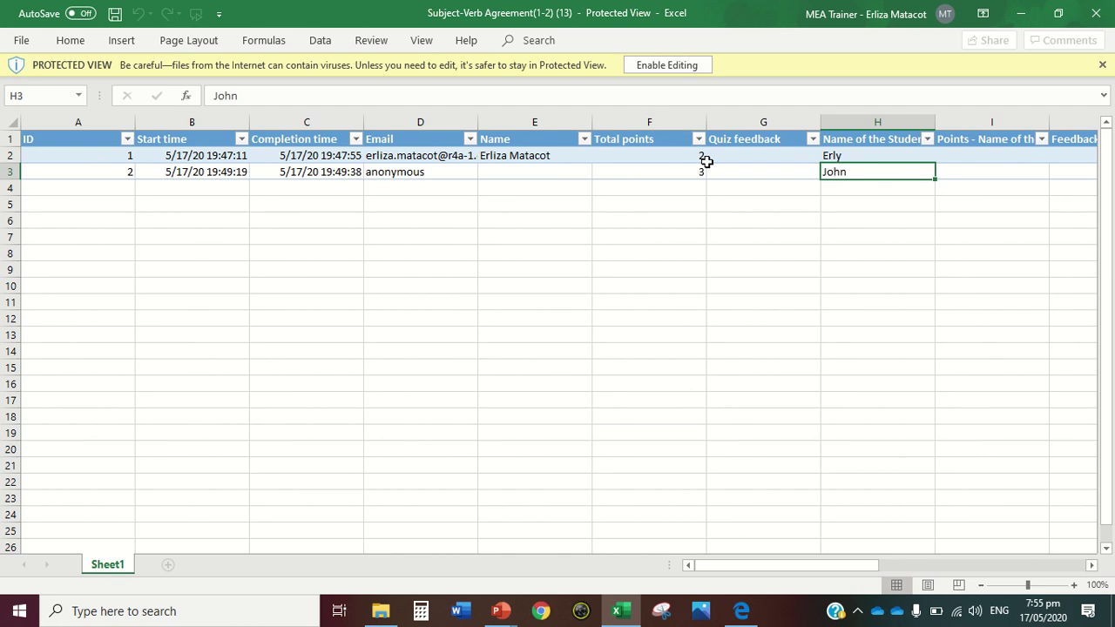
mouse_move(501, 621)
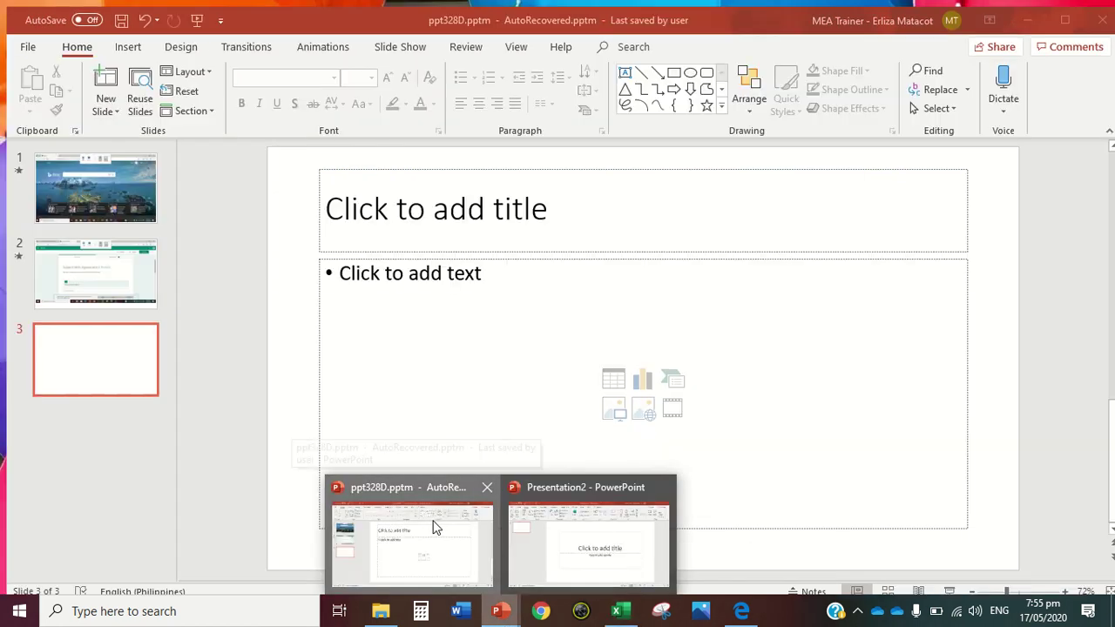
click(436, 528)
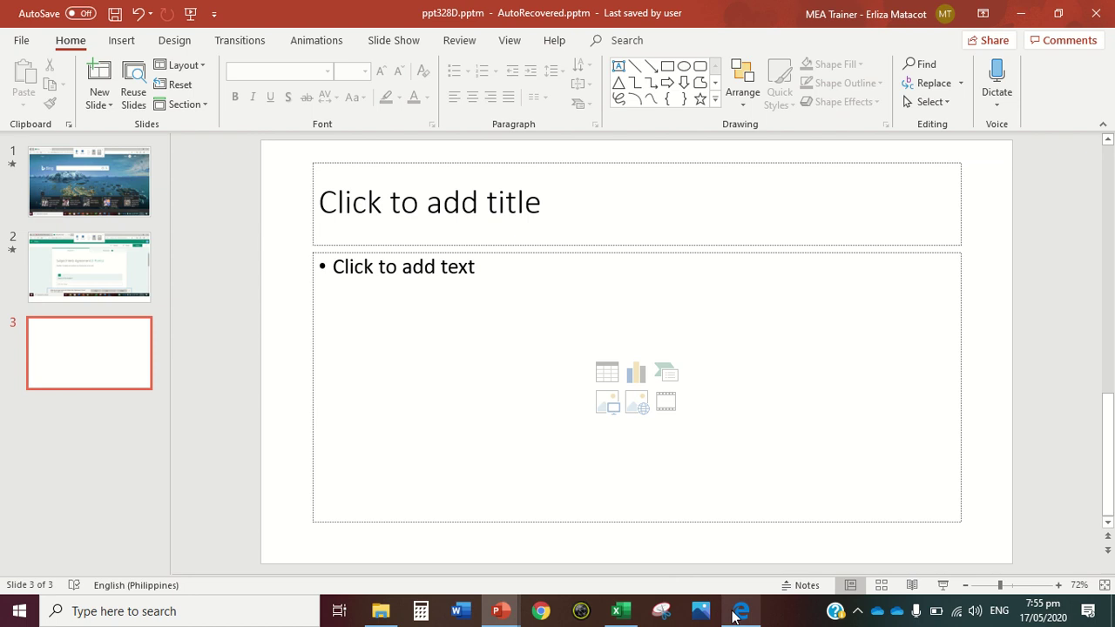
click(733, 615)
mouse_move(511, 5)
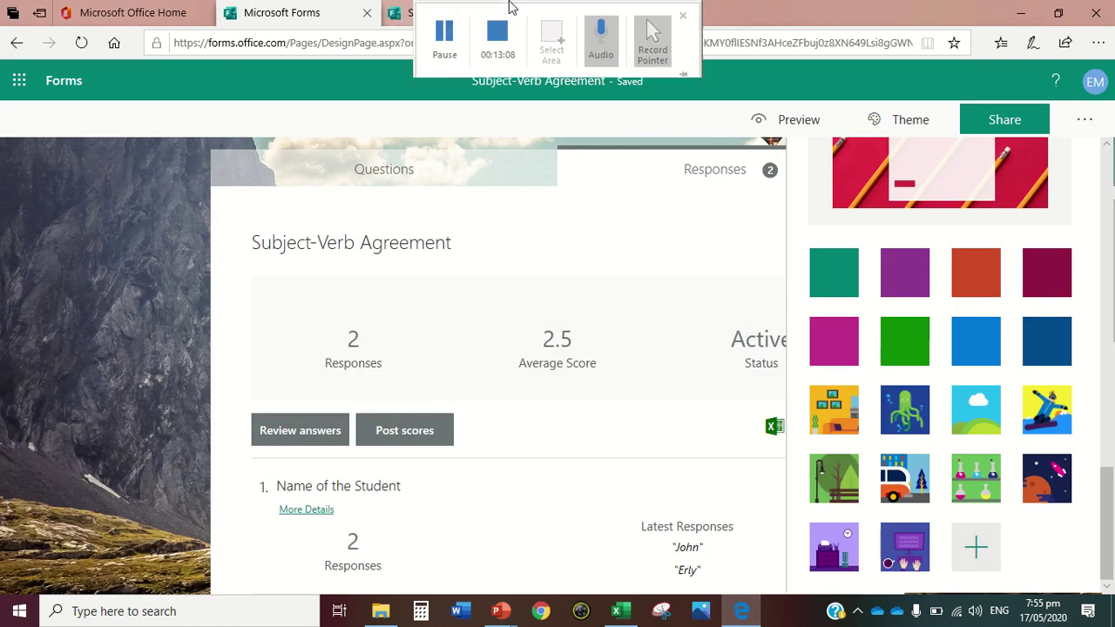